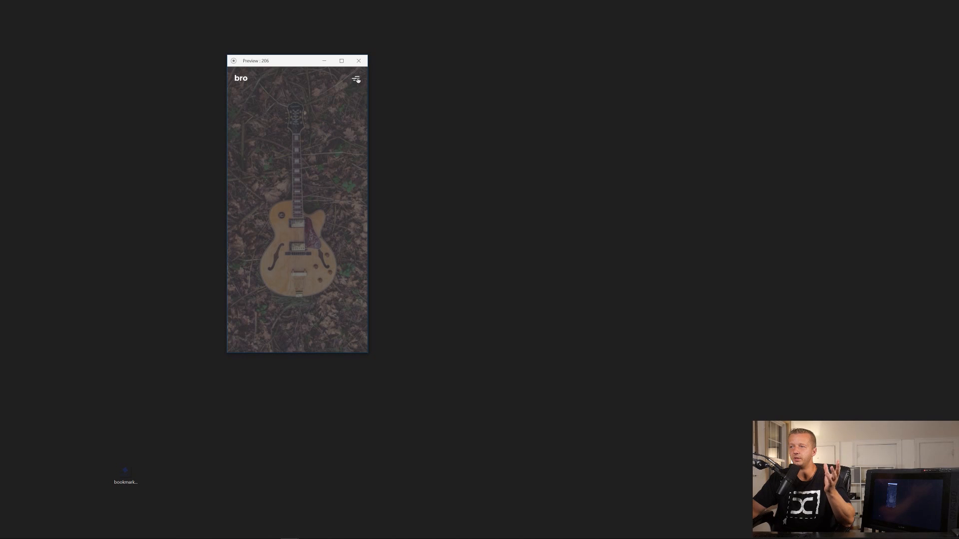
- Try out the slide-out navigation menu in the prototype preview by opening and closing it
left_click(356, 79)
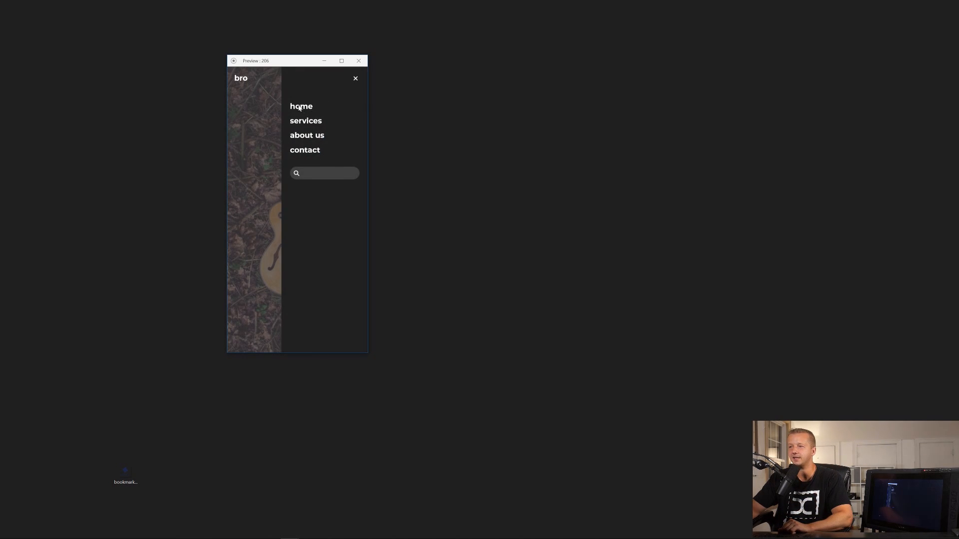
left_click(355, 78)
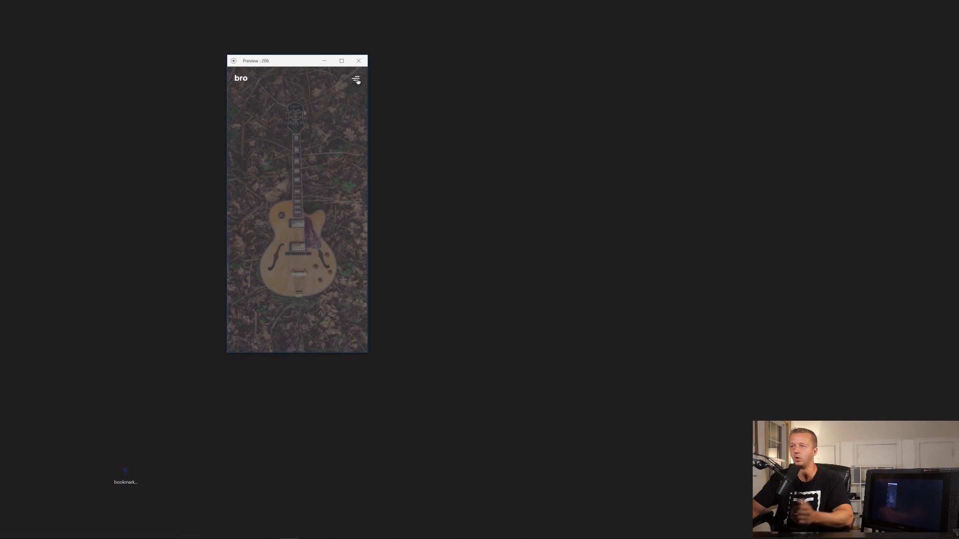
key("m")
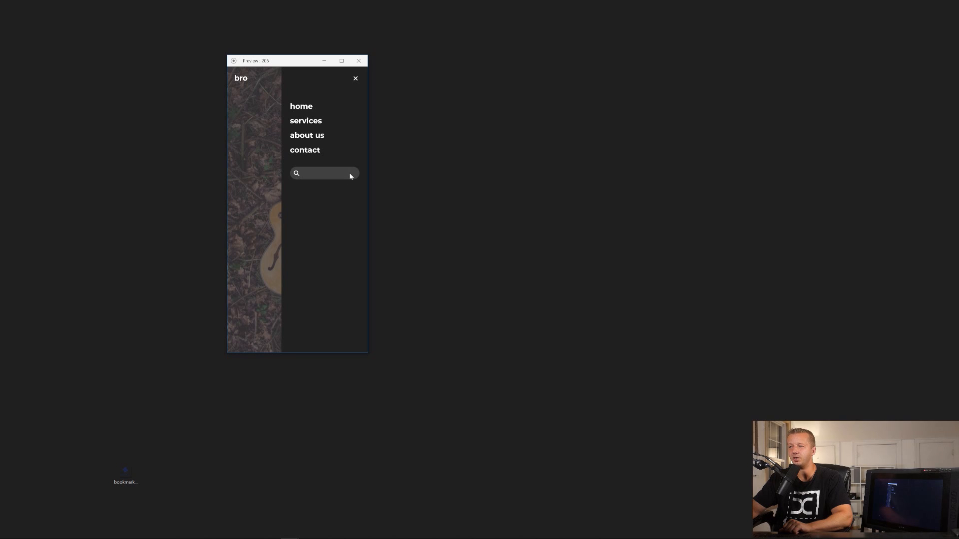
left_click(355, 81)
- Preview the transition from the menu's services link to the services page and back, and close the menu
left_click(357, 79)
left_click(310, 124)
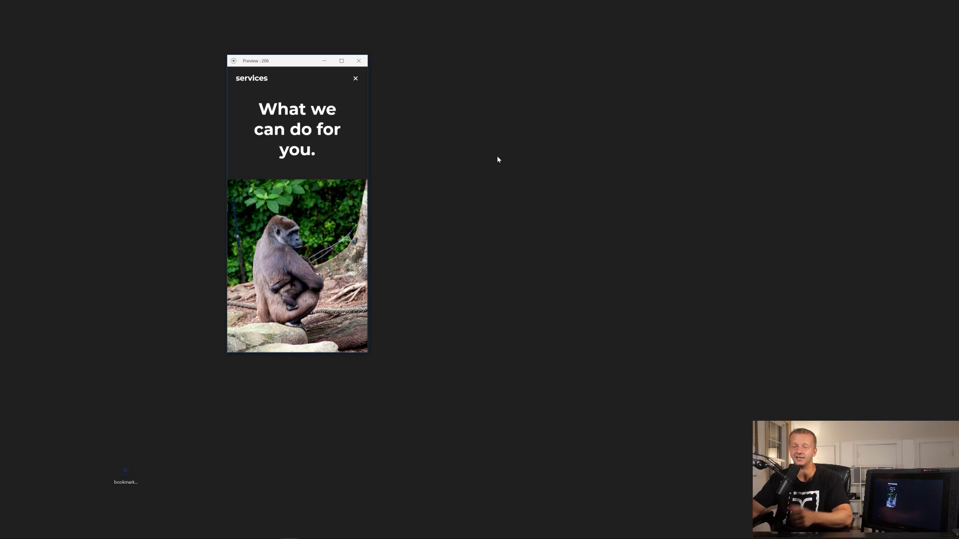
left_click(355, 80)
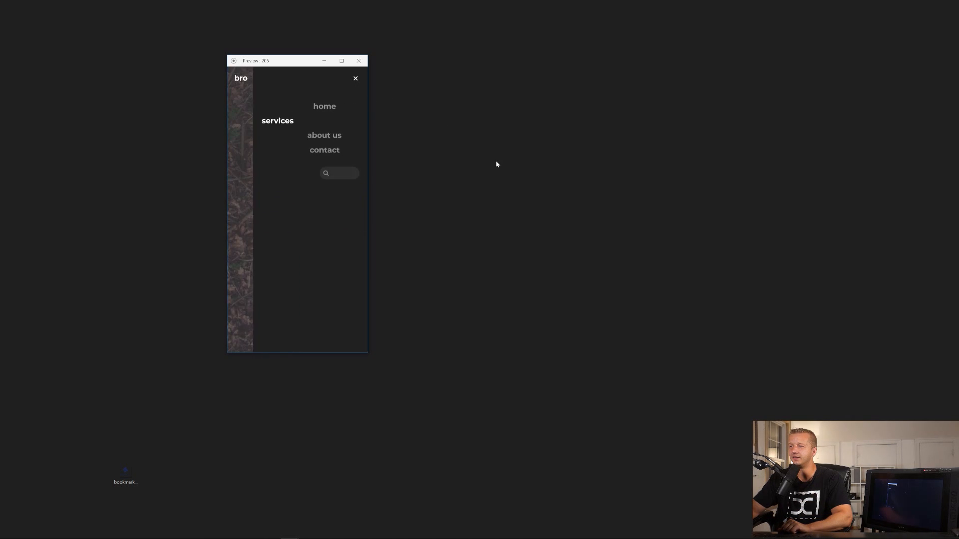
left_click(356, 79)
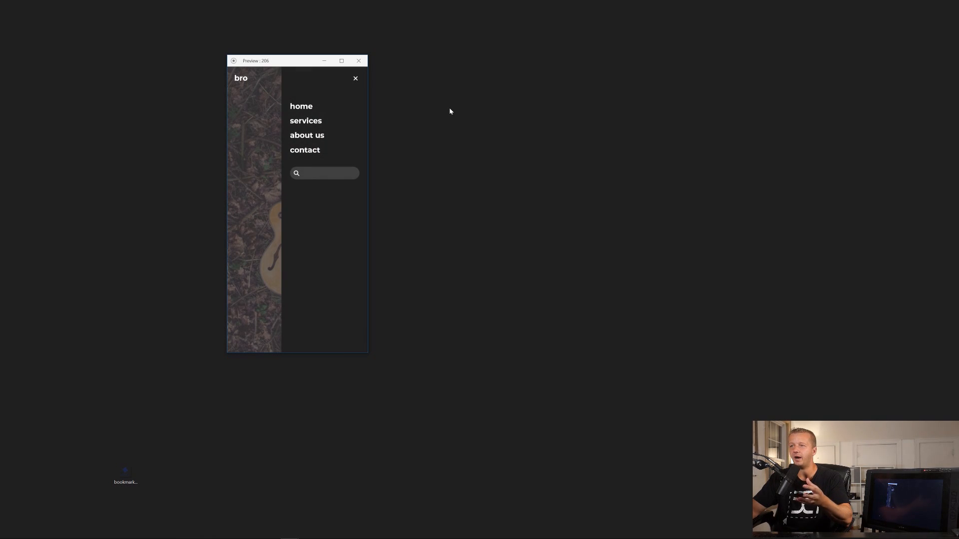
left_click(313, 121)
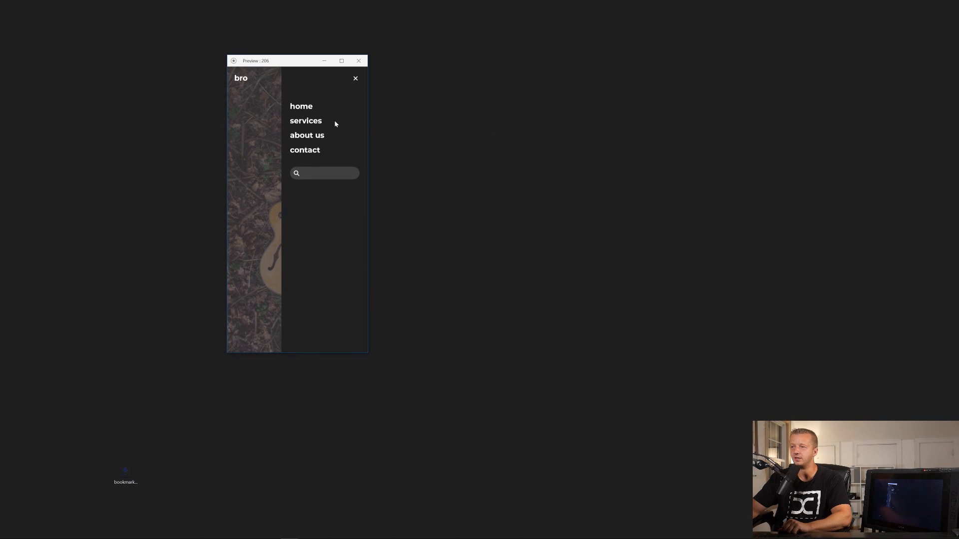
left_click(356, 78)
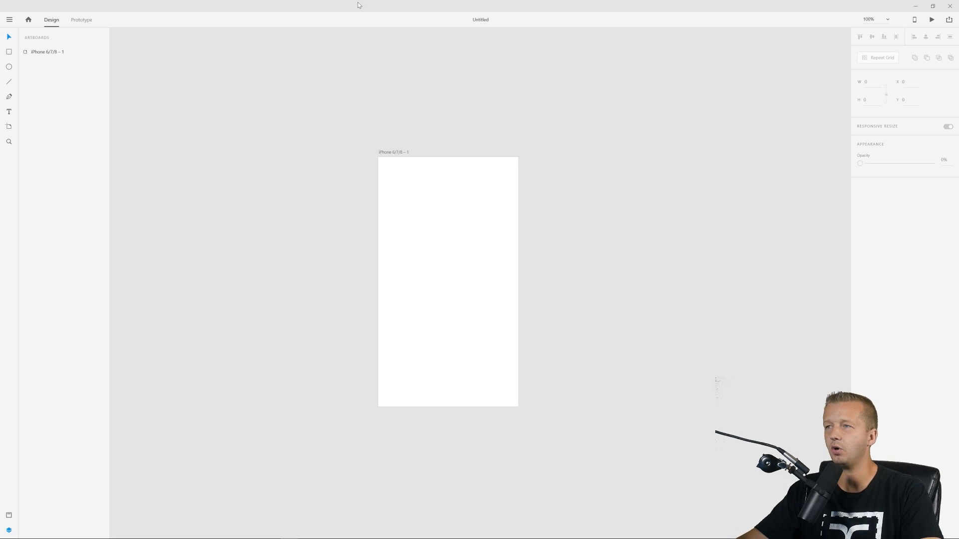
- Extend the iPhone 6/7/8 artboard to a height of 764 and set its viewport height to 764
left_click(404, 153)
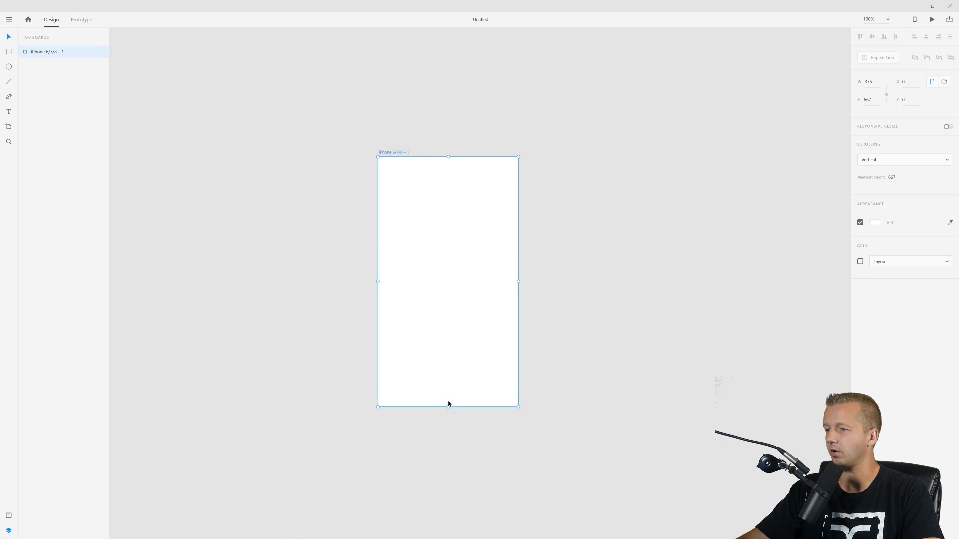
left_click_drag(448, 407, 448, 444)
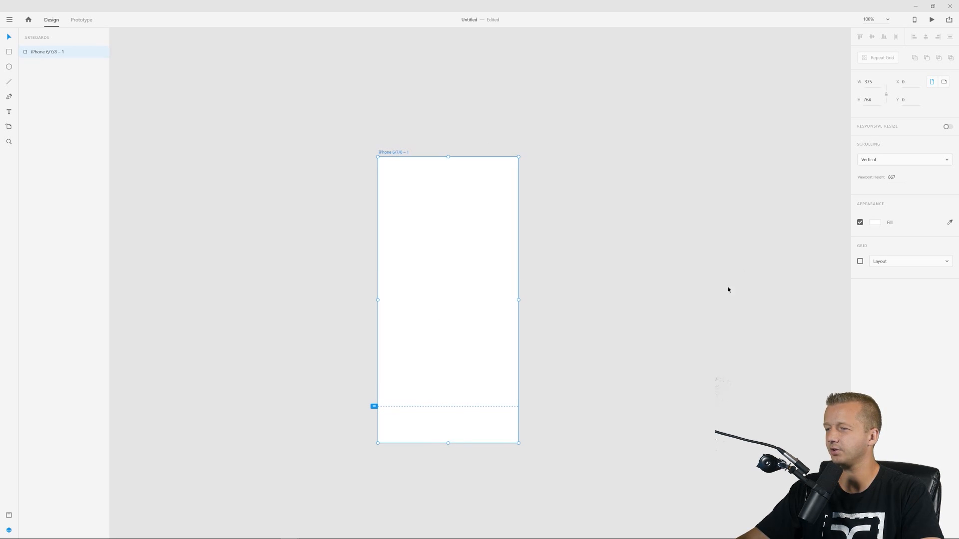
left_click(867, 100)
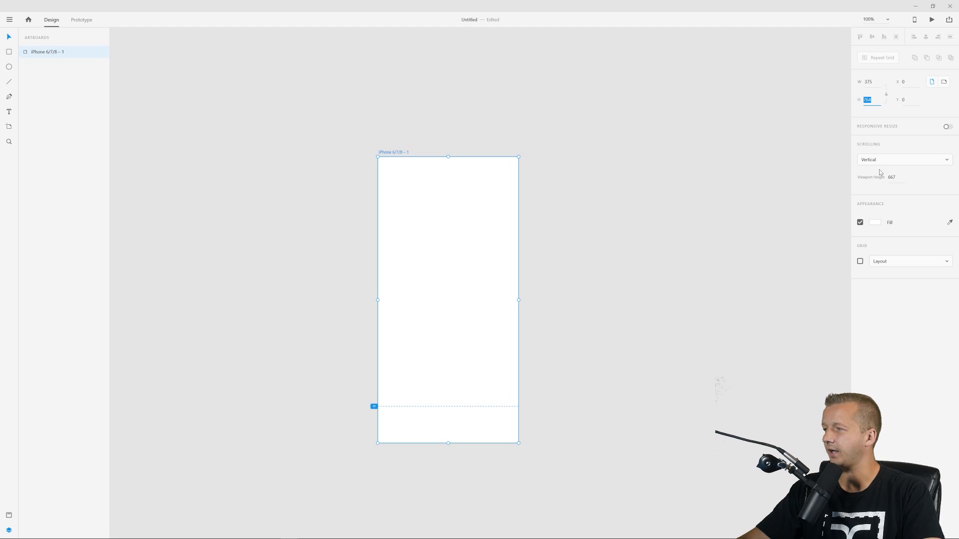
left_click(890, 178)
type("764")
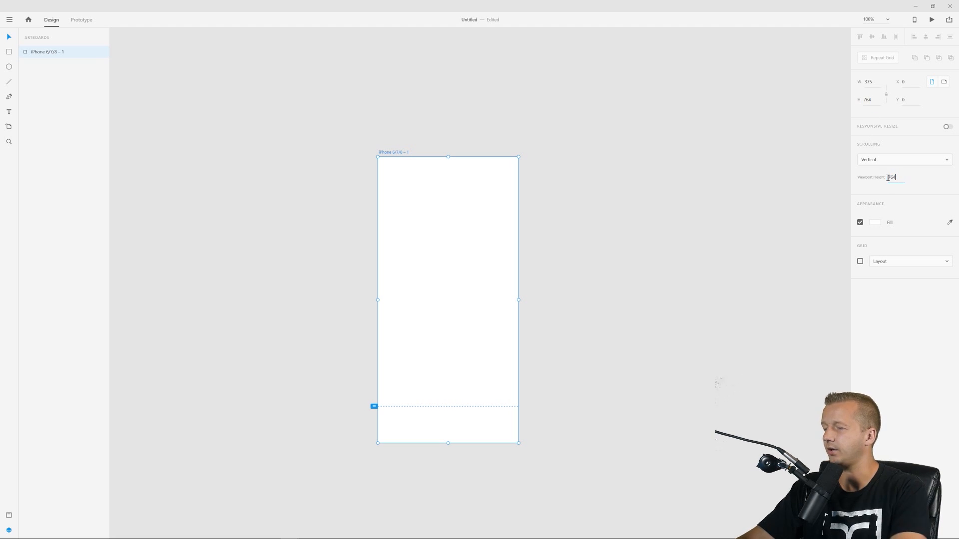
key("Return")
left_click(500, 103)
left_click_drag(514, 127, 476, 91)
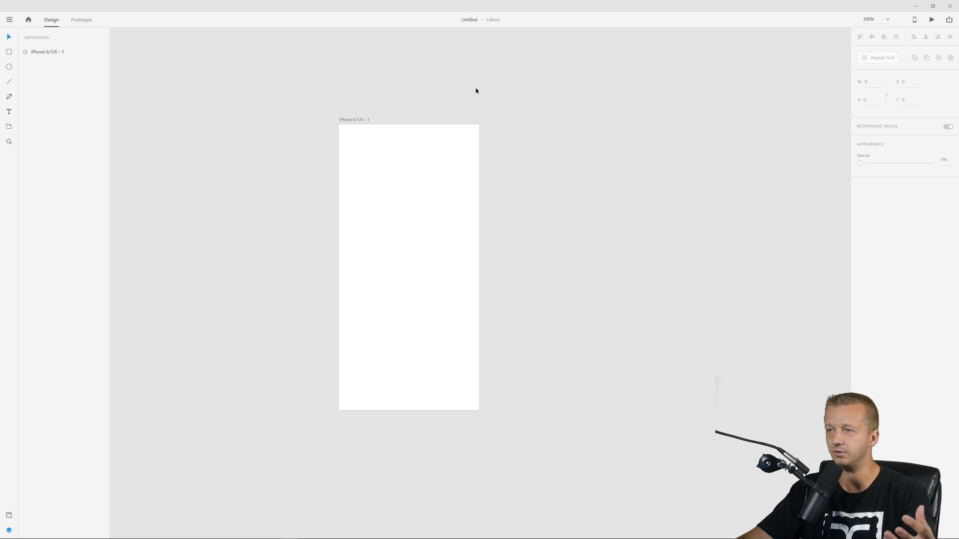
- Draw a 375 by 764 rectangle covering the whole artboard and remove its border
left_click(13, 54)
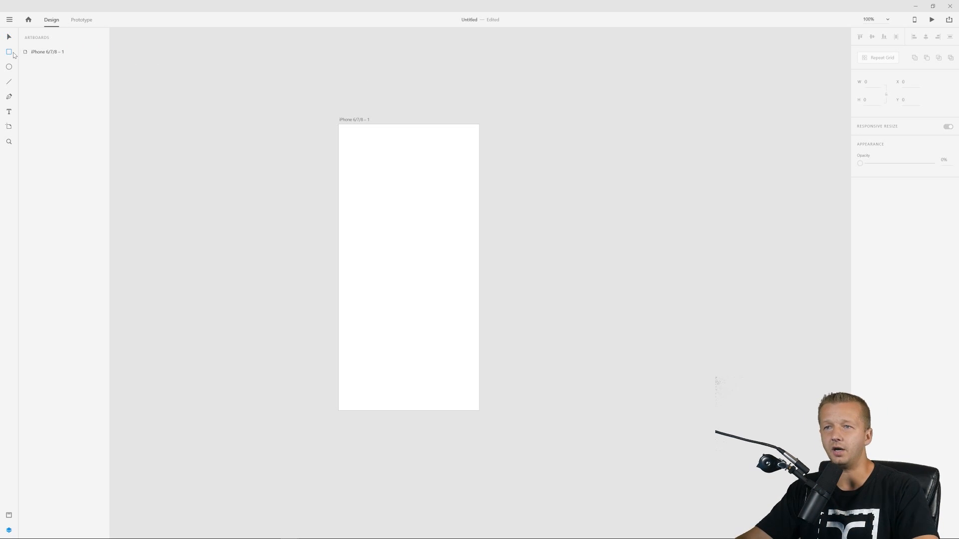
mouse_move(340, 125)
left_mouse_down()
mouse_move(471, 332)
mouse_move(484, 410)
left_mouse_up()
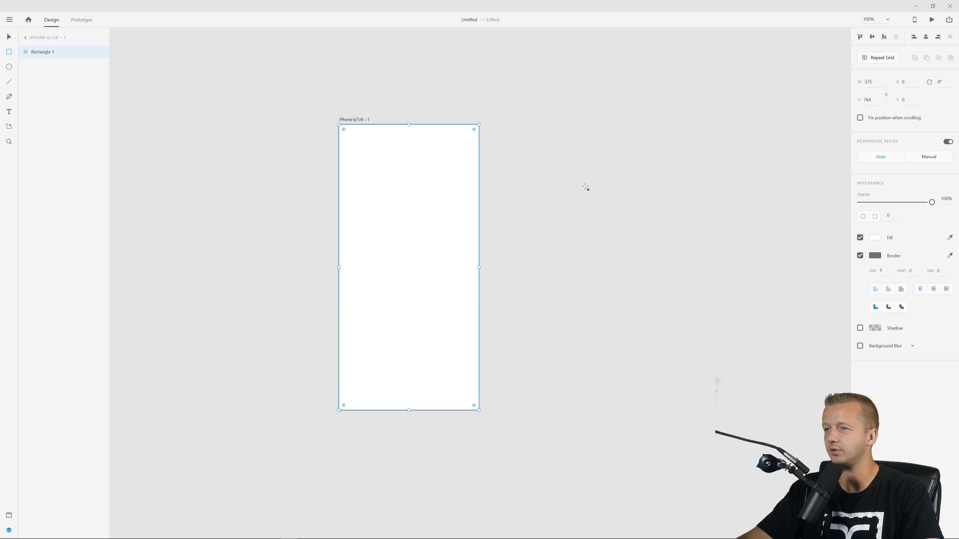
left_click(859, 256)
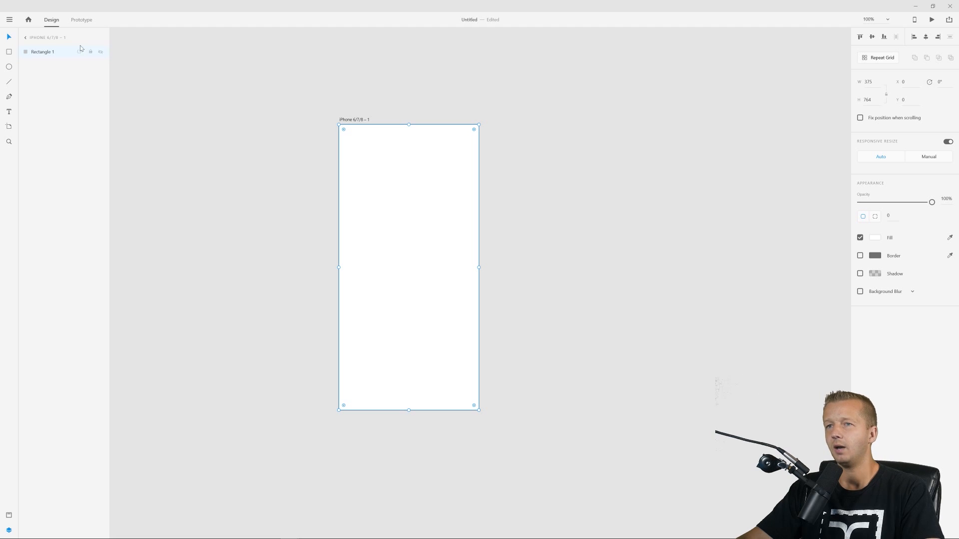
- Search the plugin catalogue for "photo" to check the PhotoSplash plugin, and close the catalogue
left_click(9, 21)
mouse_move(43, 276)
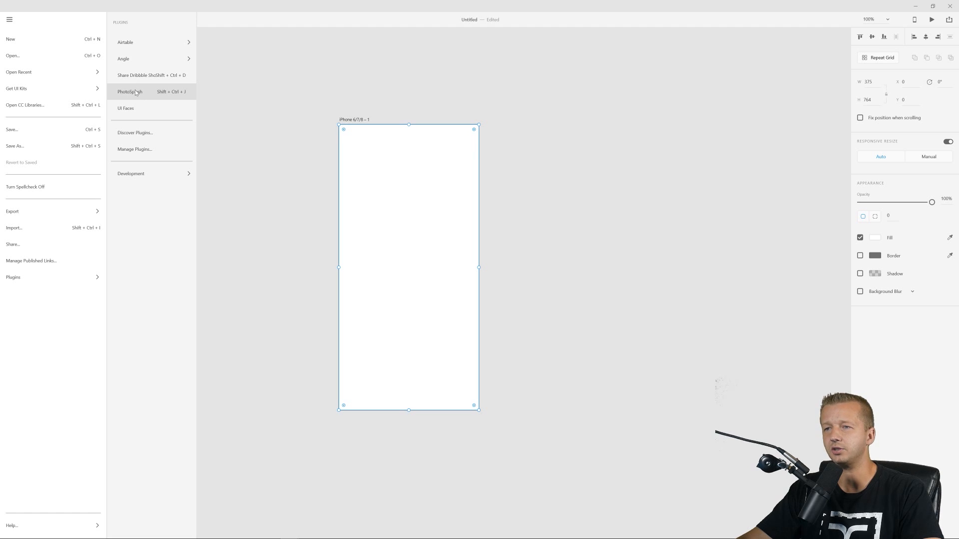
left_click(145, 133)
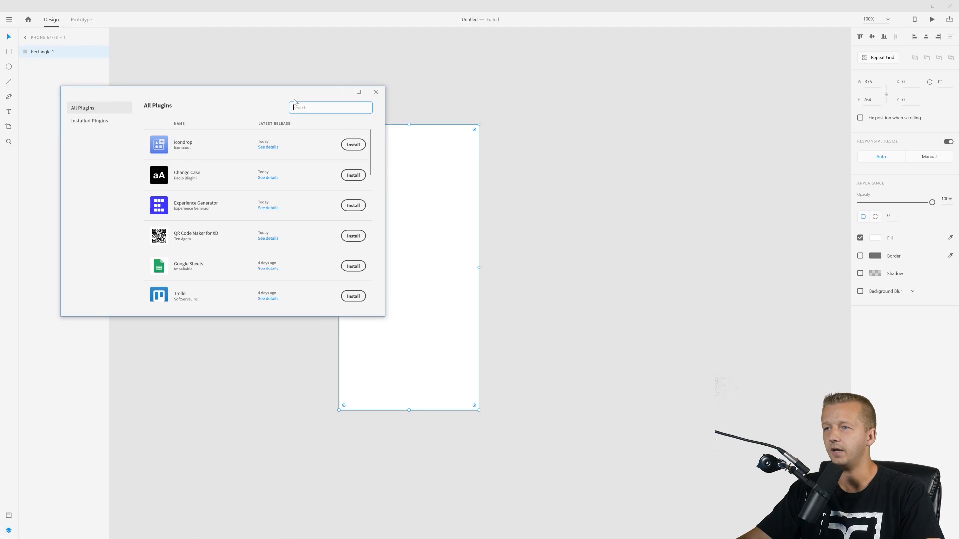
type("photo")
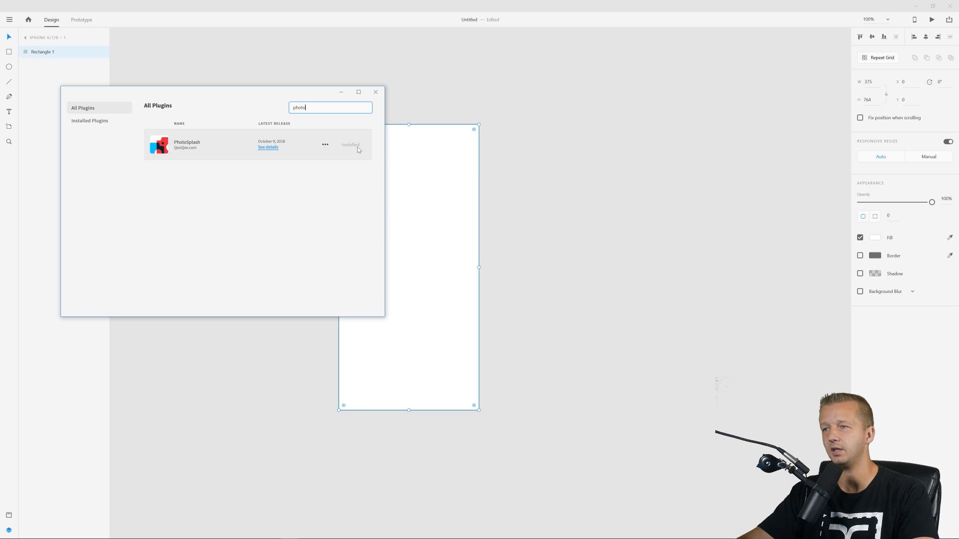
left_click(375, 91)
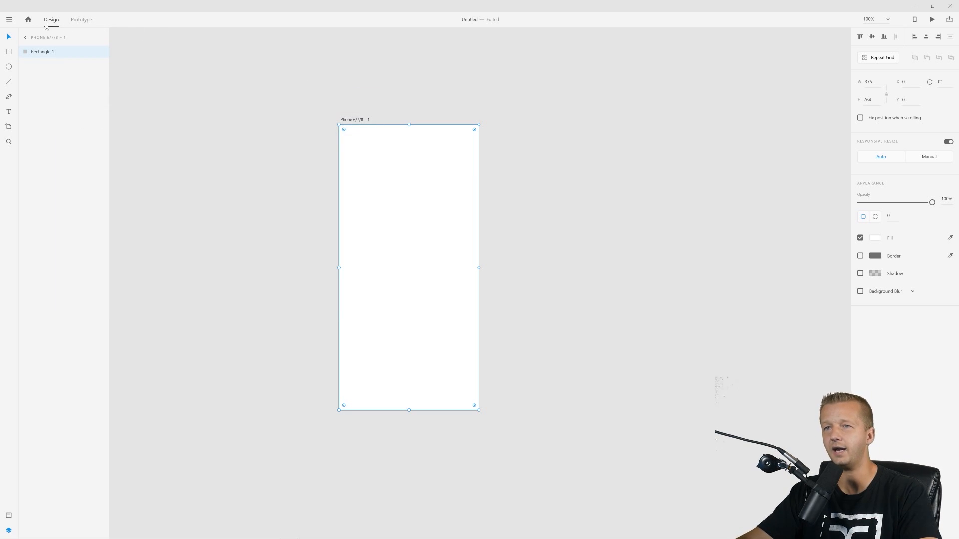
- Use the PhotoSplash plugin to search for "guitar" and fill the rectangle with the photo of a guitar lying on leaves
left_click(9, 21)
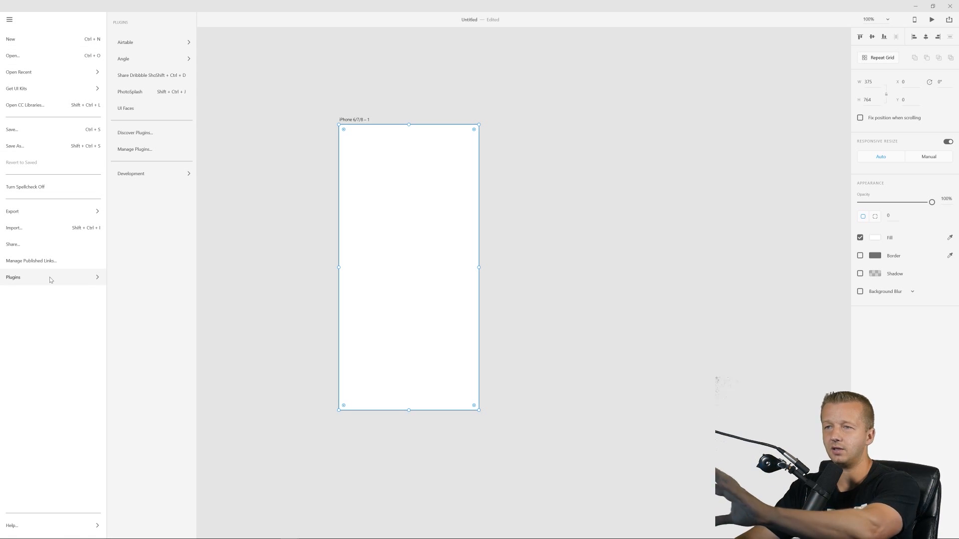
left_click(135, 98)
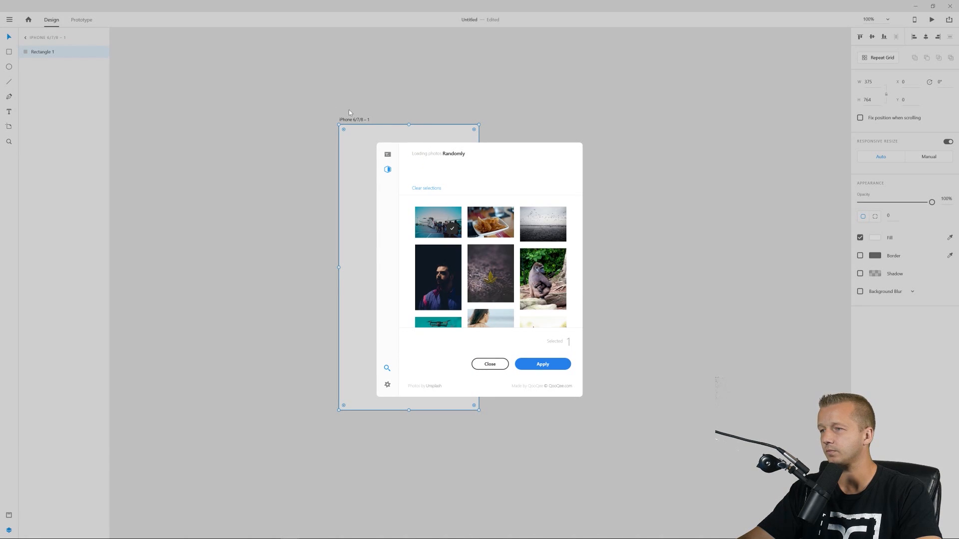
left_click(388, 170)
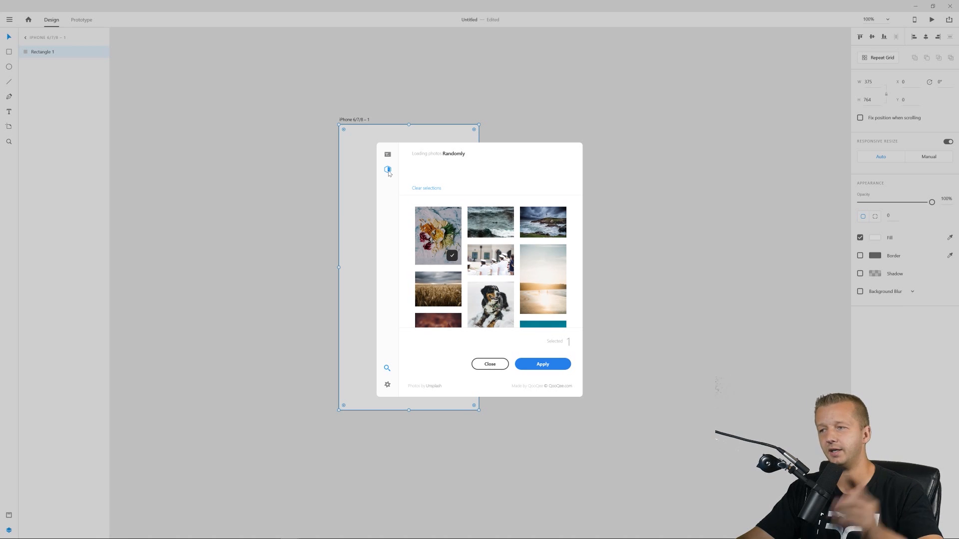
left_click(388, 156)
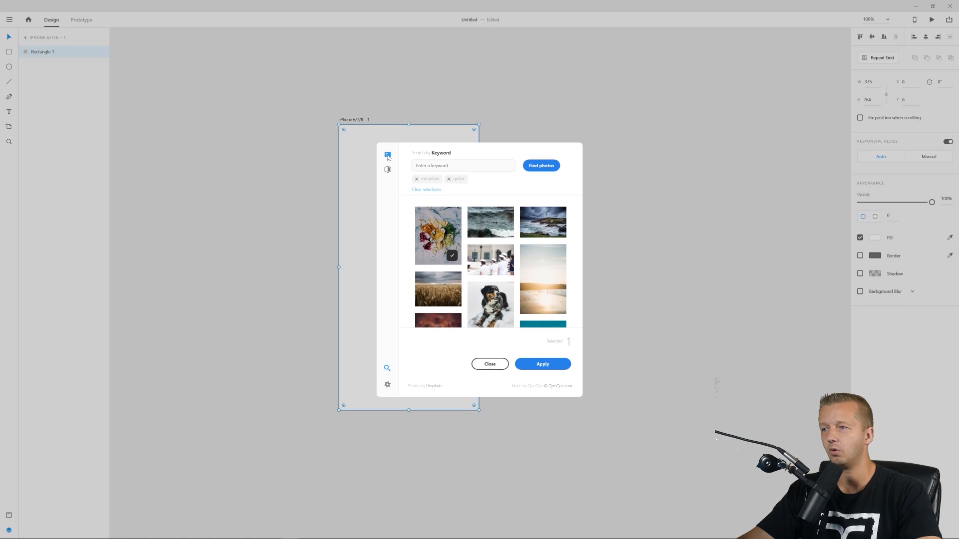
left_click(434, 166)
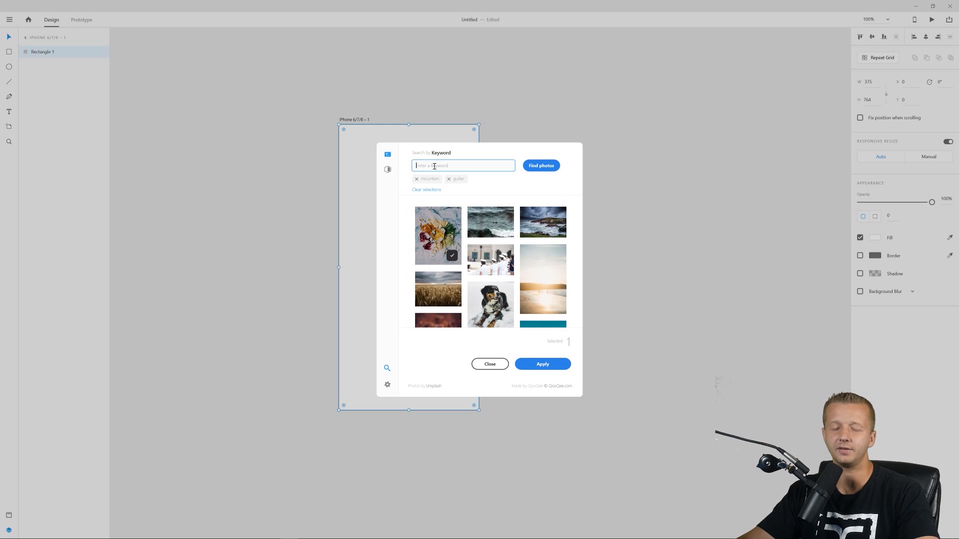
type("guitar")
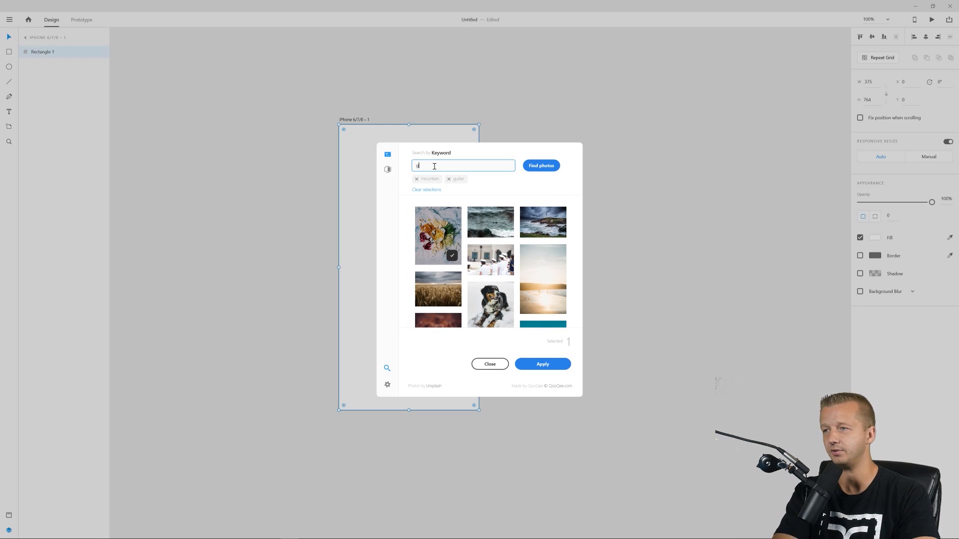
left_click(527, 170)
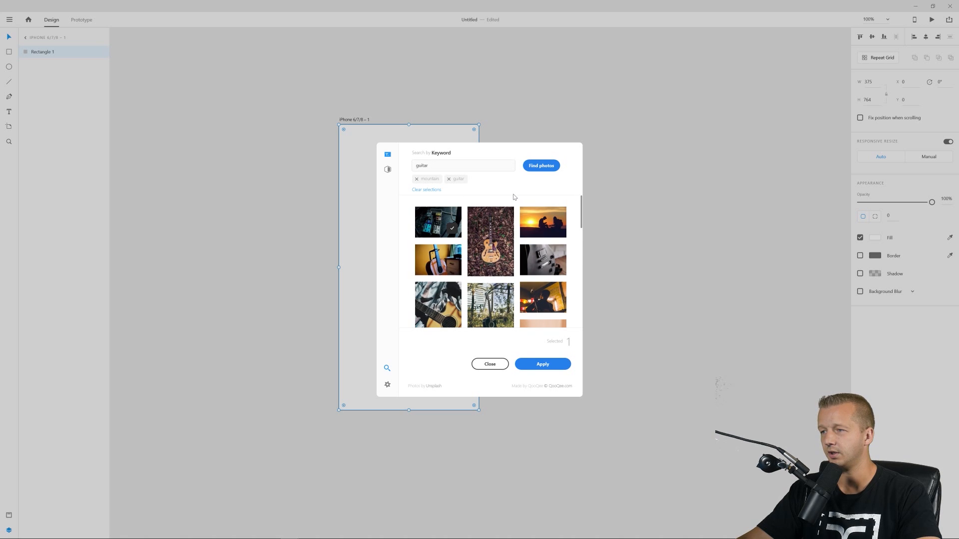
left_click(494, 240)
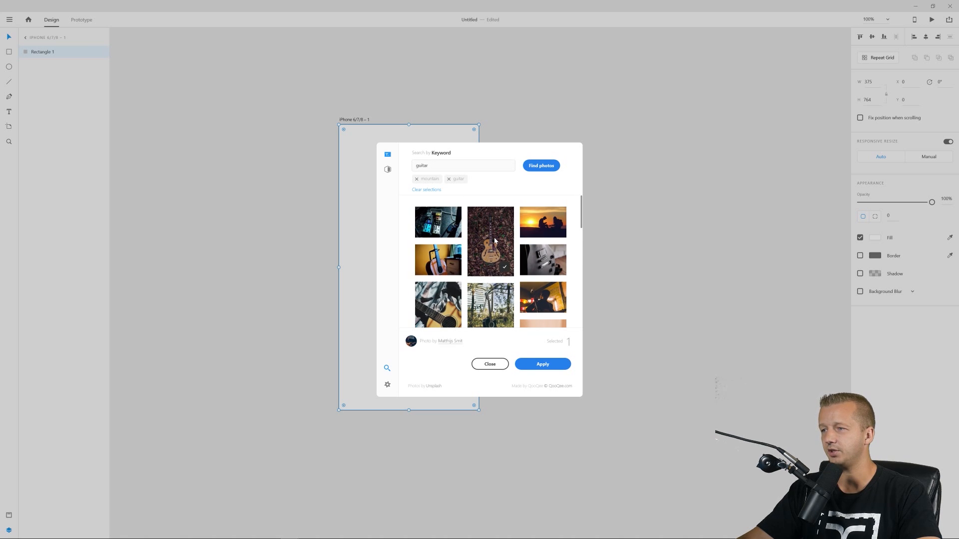
left_click(551, 366)
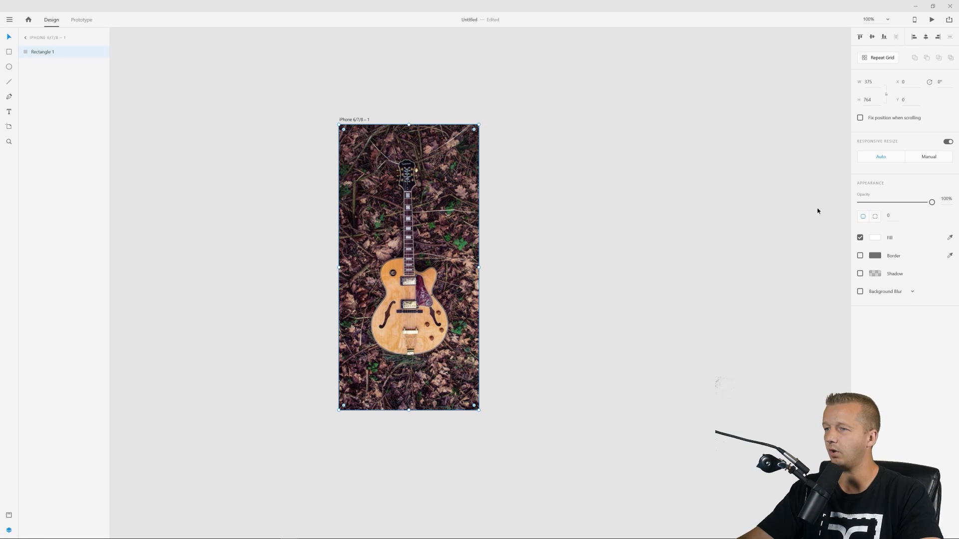
- Set the guitar photo rectangle's opacity to 68% and move it off the artboard onto the pasteboard beside it
left_click_drag(933, 202, 909, 202)
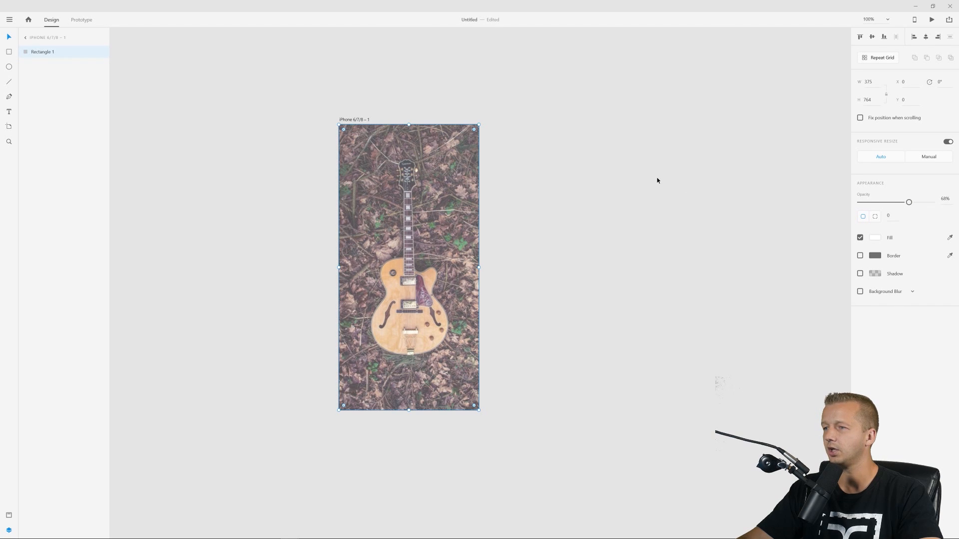
left_click_drag(419, 185, 579, 181)
left_click(159, 85)
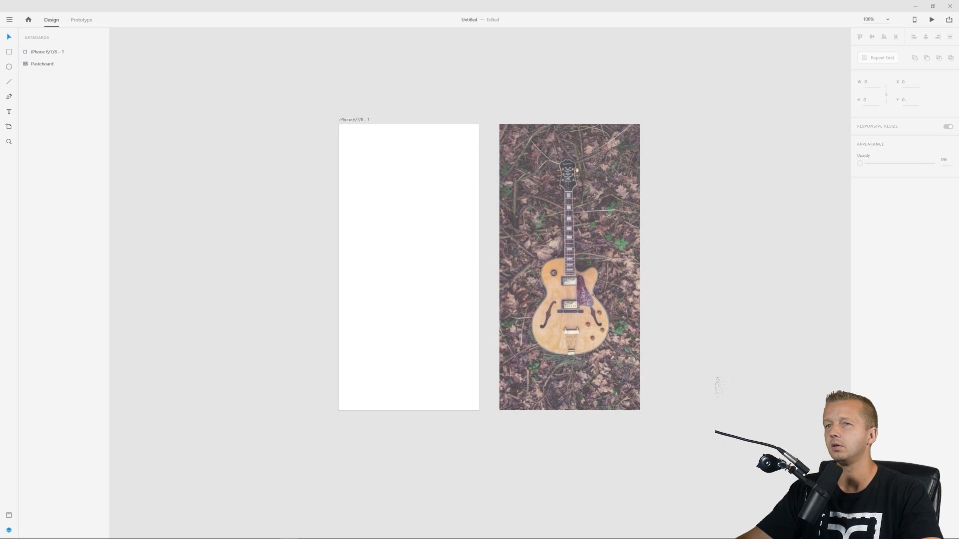
- Change the artboard's fill to near-black #090909 and move the guitar photo back to cover the artboard
left_click(9, 55)
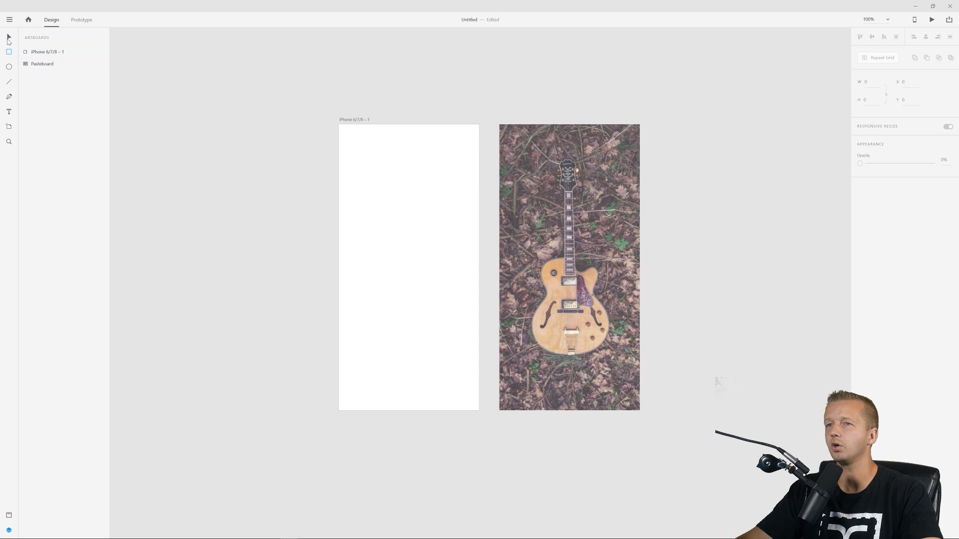
left_click(360, 127)
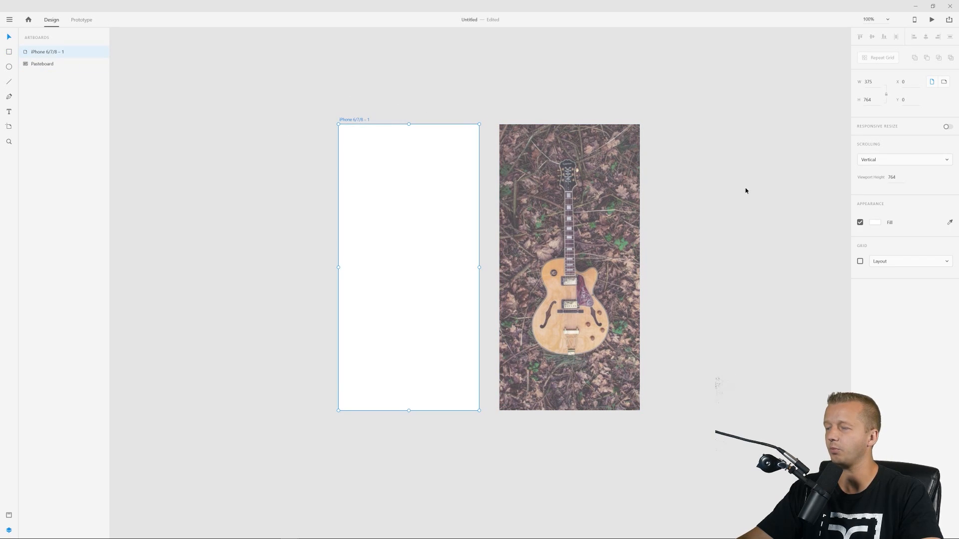
left_click(875, 223)
left_click(767, 226)
left_click_drag(761, 229, 756, 244)
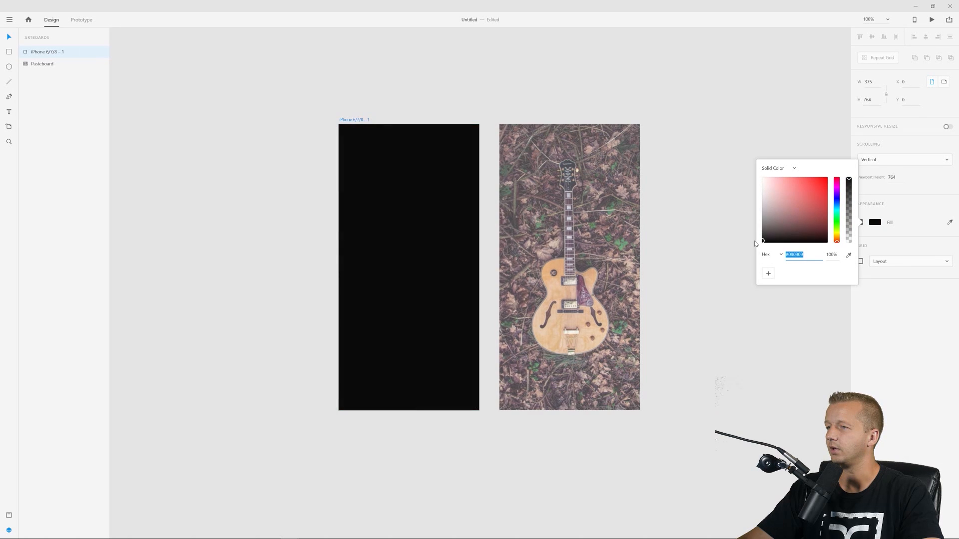
left_click(746, 245)
left_click_drag(548, 196, 384, 194)
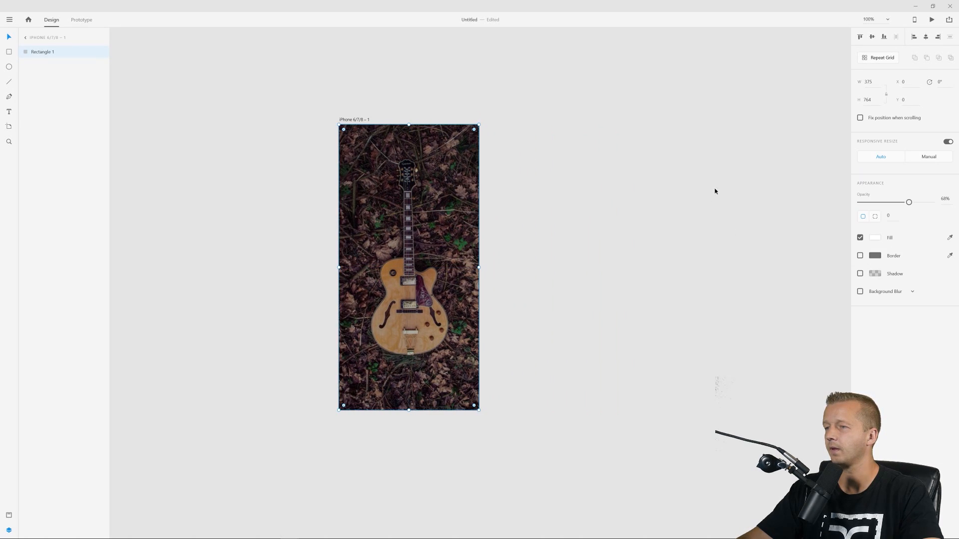
- Set the guitar photo's opacity to 74% and move it sideways to expose part of the artboard's background
left_click_drag(909, 203, 884, 204)
left_click_drag(893, 203, 913, 202)
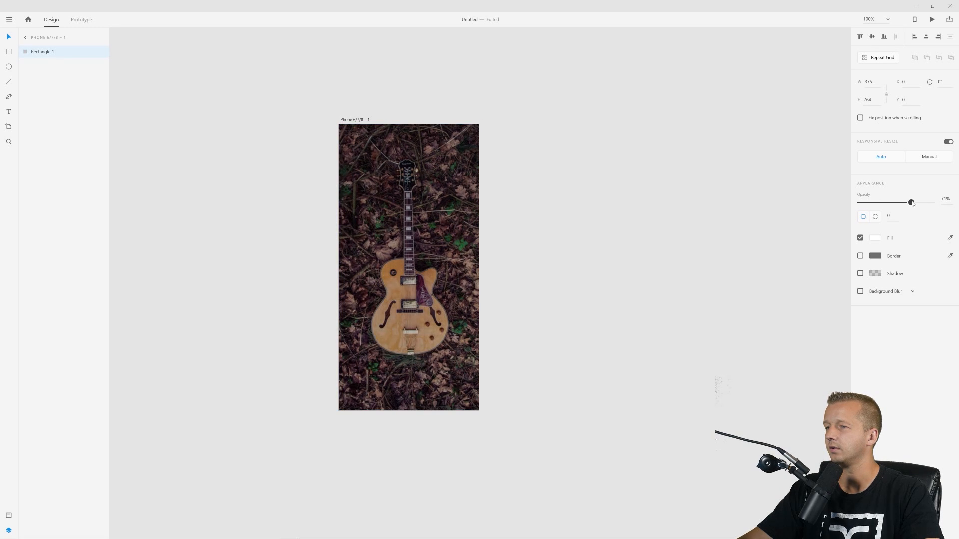
left_click_drag(425, 202, 506, 198)
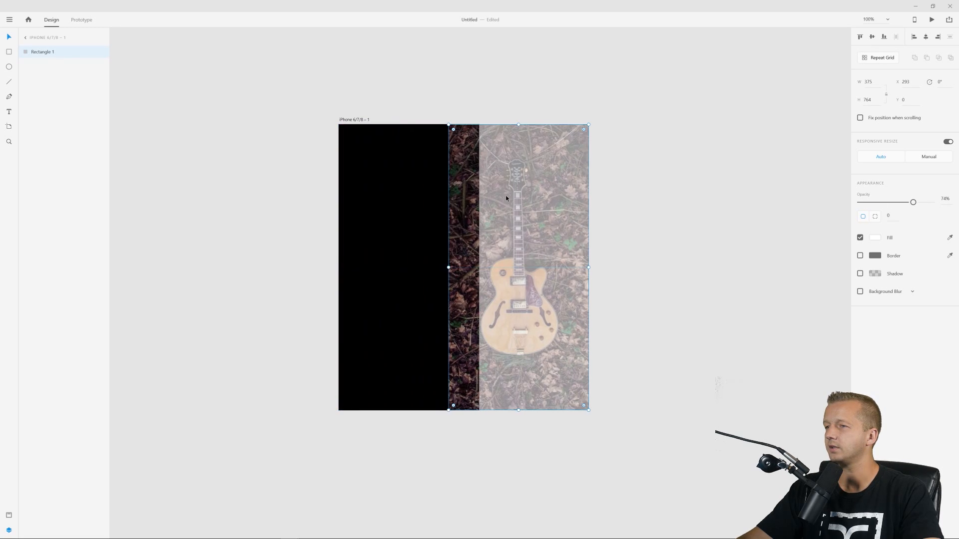
- Lighten the artboard's fill from black to a dark gray
left_click(345, 120)
left_click(875, 223)
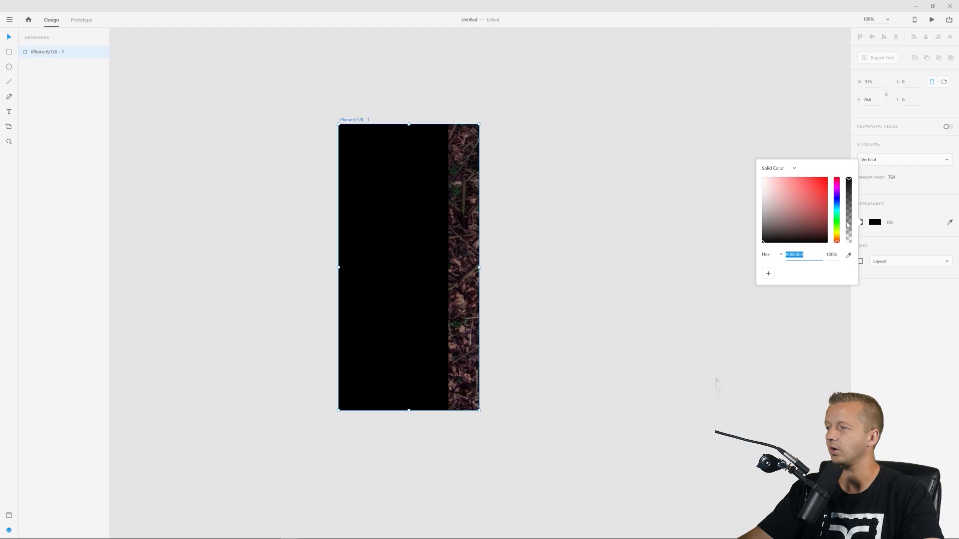
left_click(763, 220)
left_click_drag(760, 222, 741, 226)
left_click(622, 192)
- Move the guitar photo back to cover the artboard exactly and set its opacity to 27%
left_click_drag(476, 190, 356, 198)
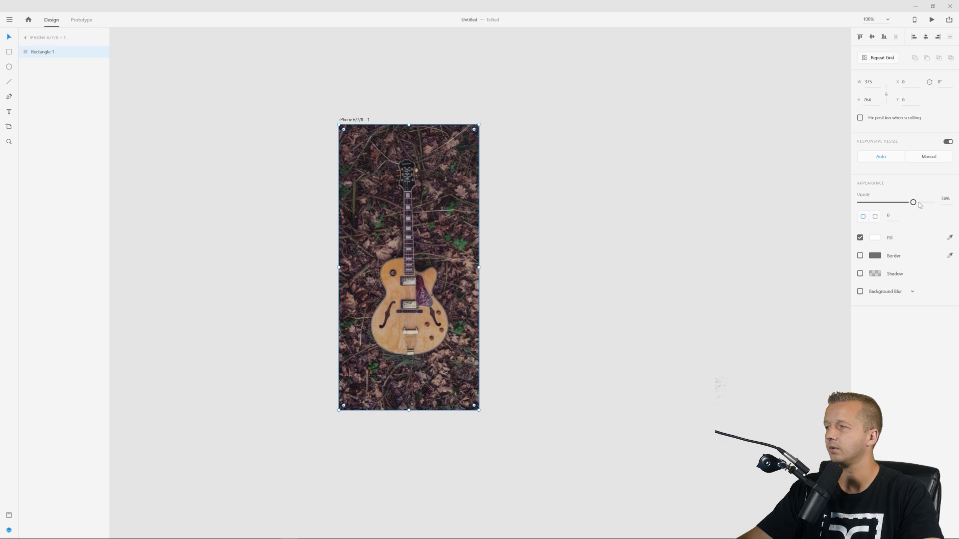
left_click_drag(920, 204, 879, 205)
left_click(617, 179)
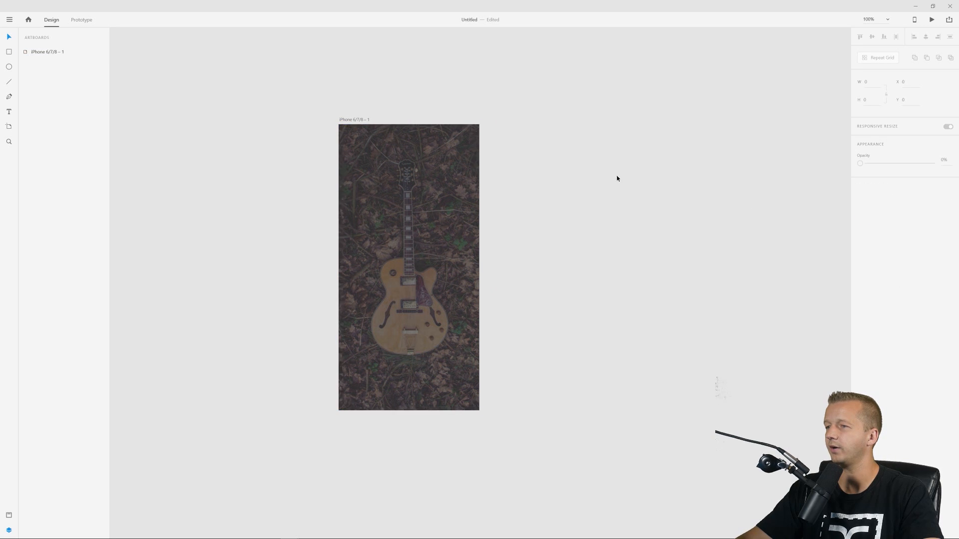
- Add the logo text "bro" near the artboard's upper-left corner
left_click_drag(520, 180, 584, 174)
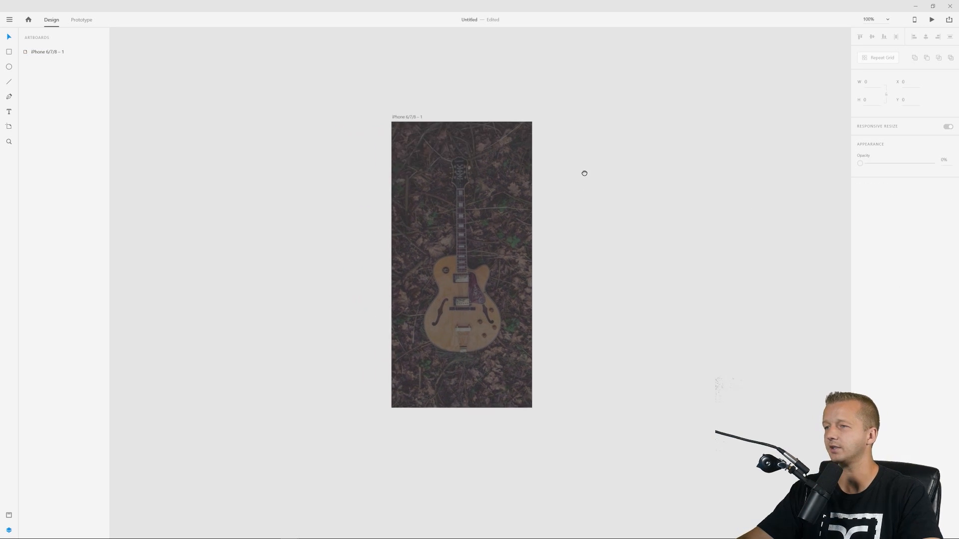
scroll(474, 187, "up", 2)
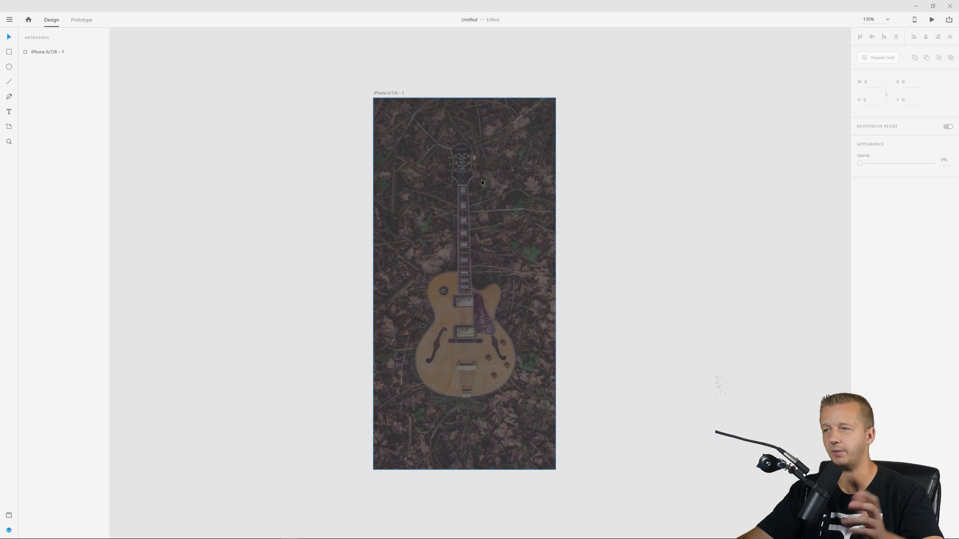
left_click_drag(593, 197, 576, 180)
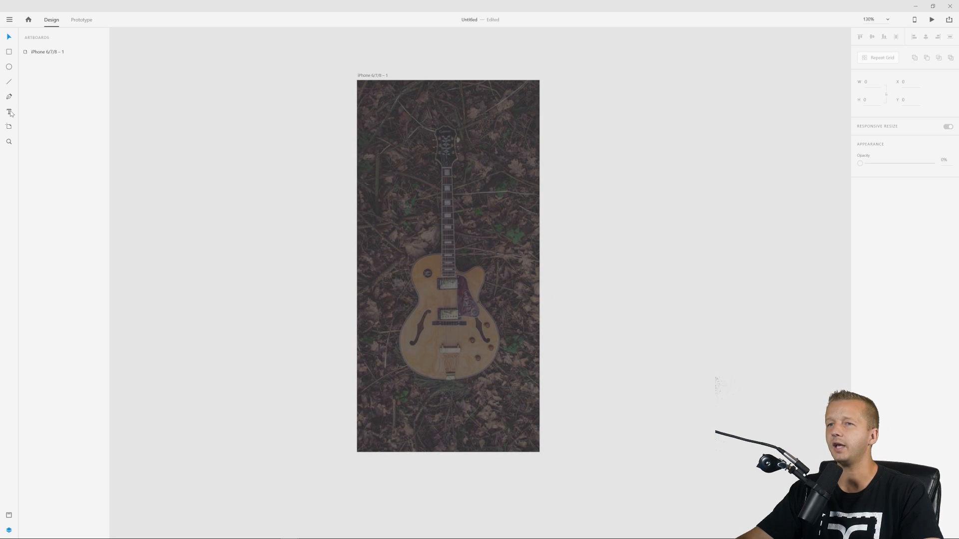
left_click(366, 93)
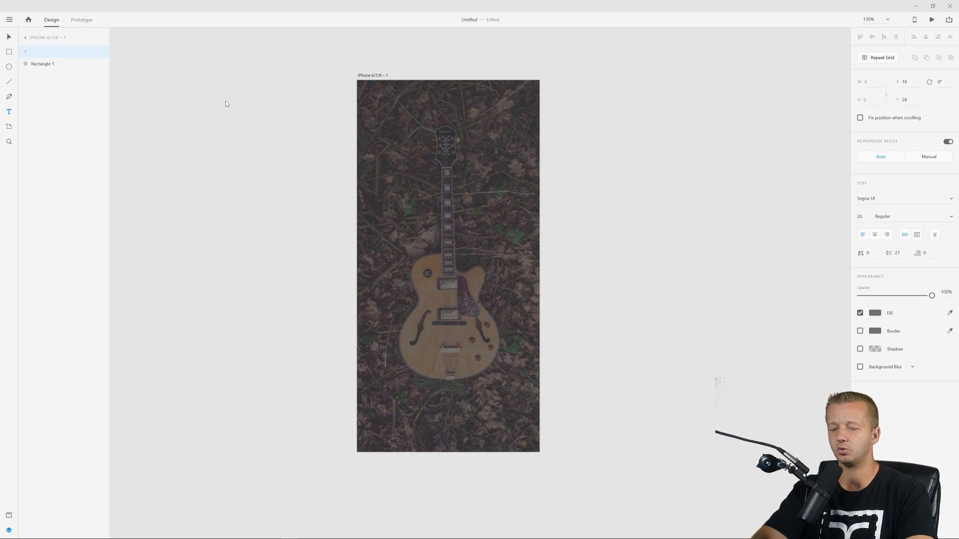
type("bro")
key("Escape")
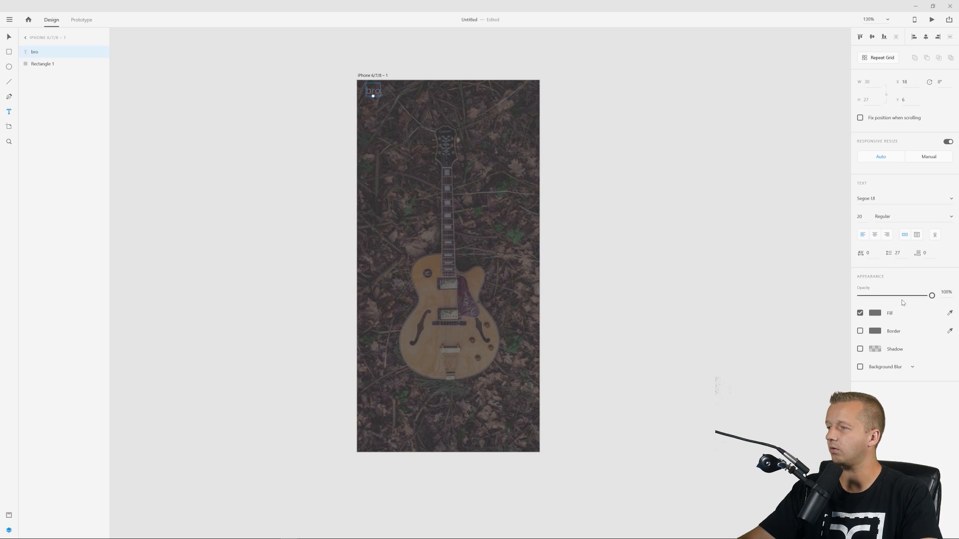
- Style the "bro" text in white Montserrat Bold and move it slightly down to about X 19, Y 18
left_click(875, 313)
left_click(884, 198)
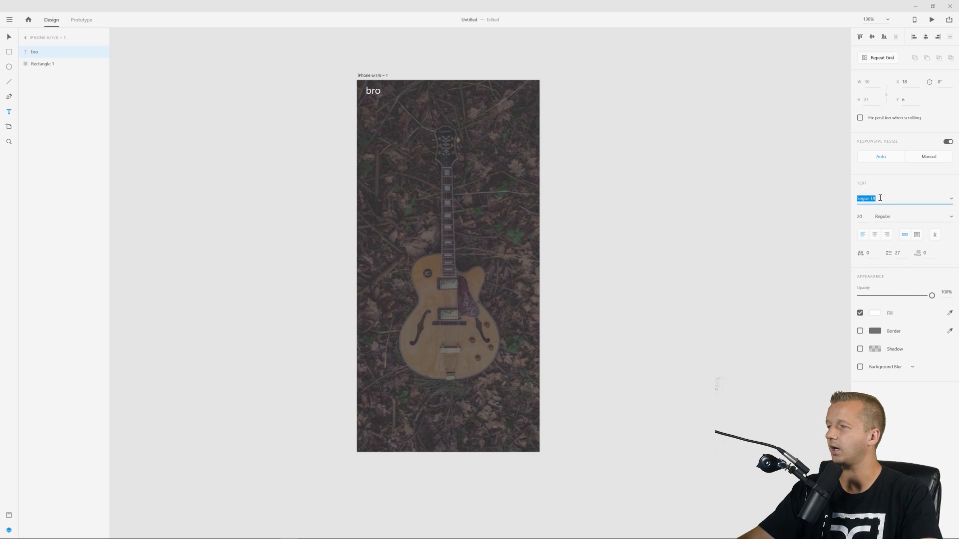
type("Montserrat")
key("Return")
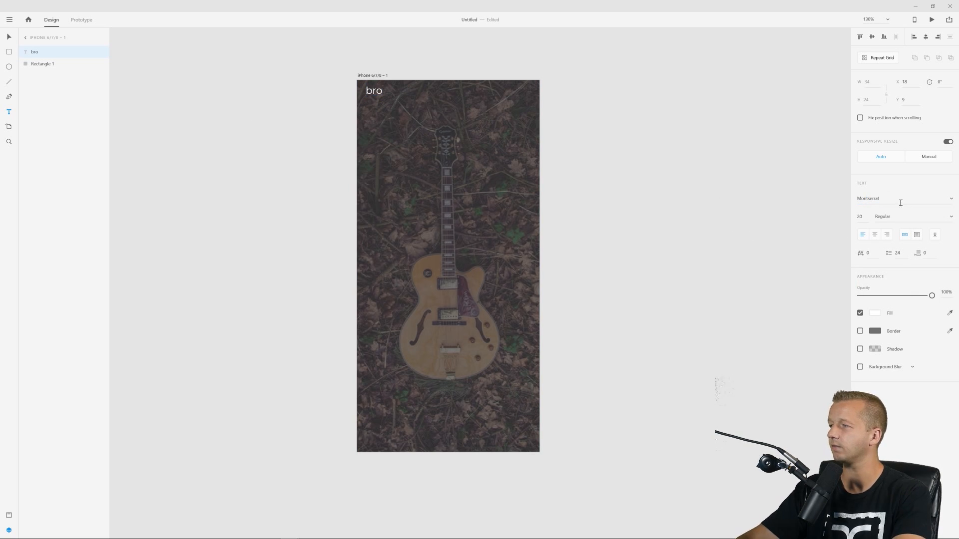
left_click(951, 216)
scroll(878, 335, "down", 1)
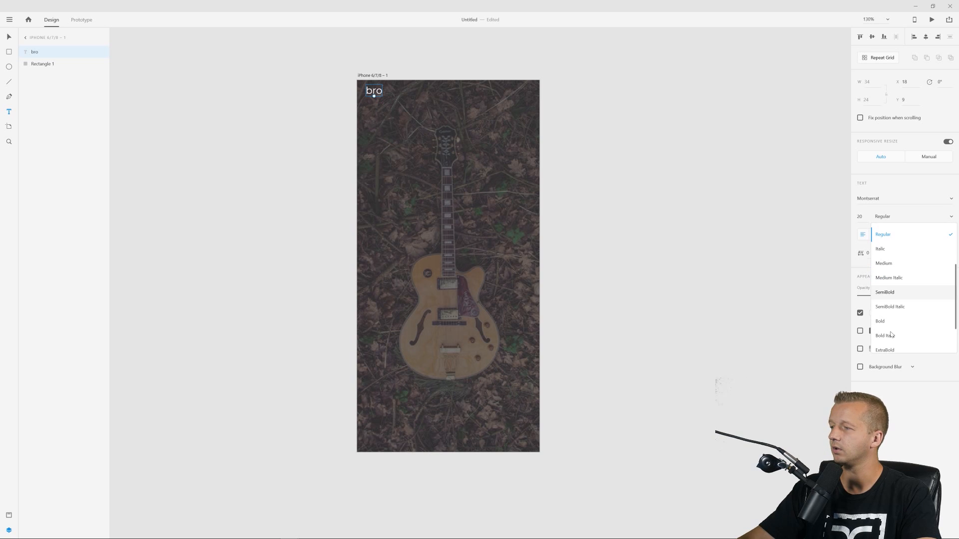
left_click(885, 330)
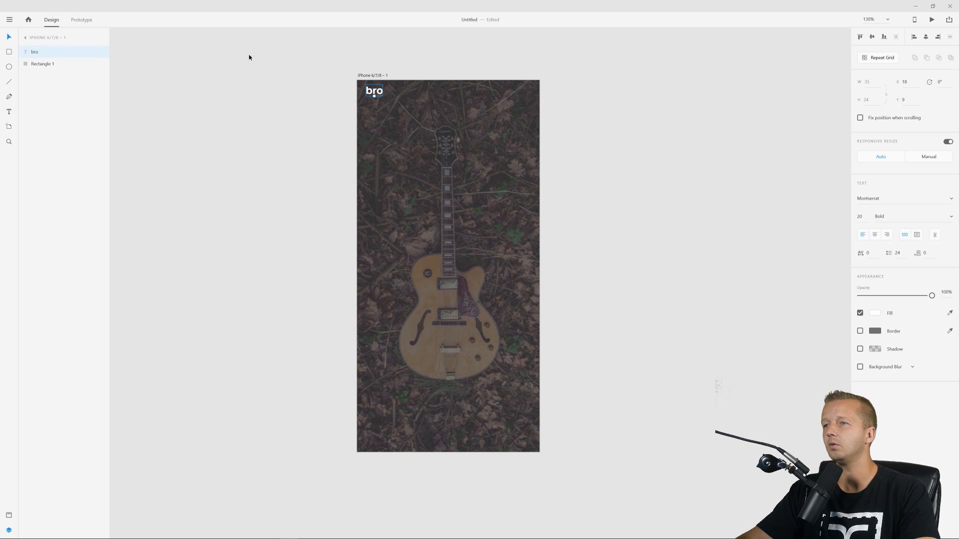
left_click_drag(380, 93, 381, 97)
key("Escape")
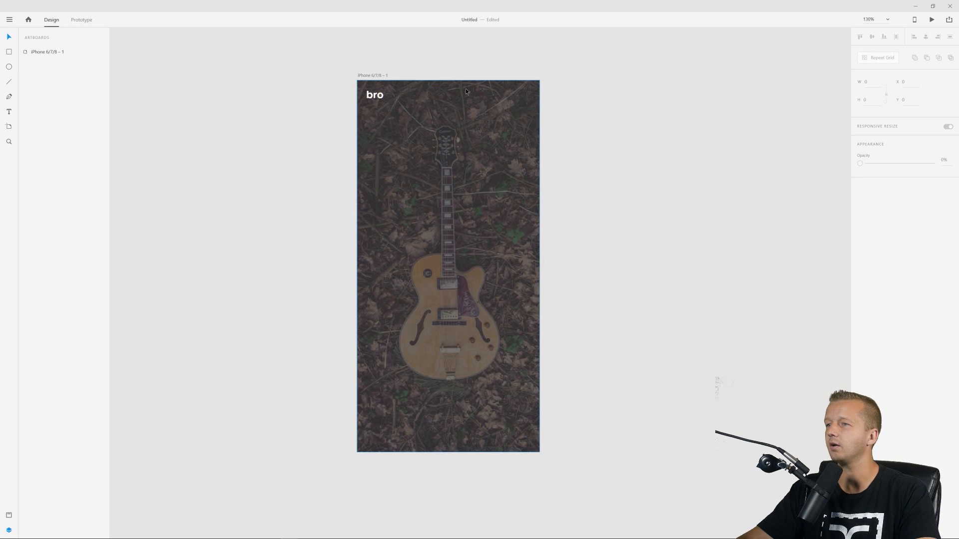
- Draw a horizontal line about 12 wide near the artboard's upper-right corner
scroll(528, 117, "up", 5)
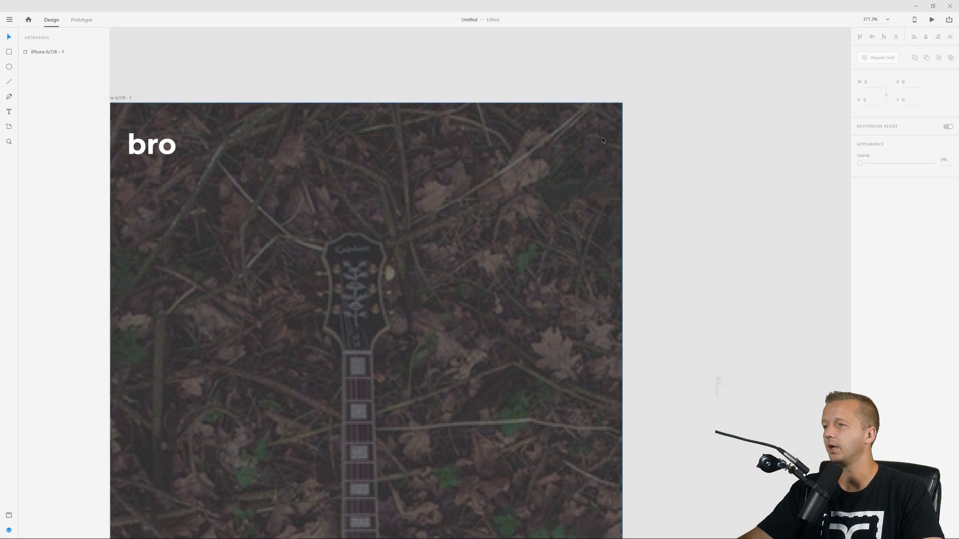
left_click(9, 82)
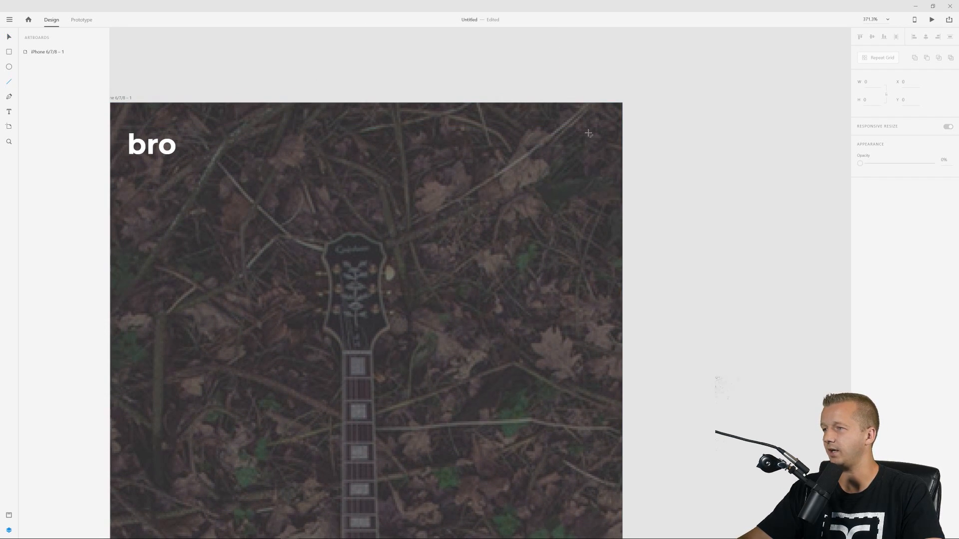
left_click_drag(588, 128, 572, 128)
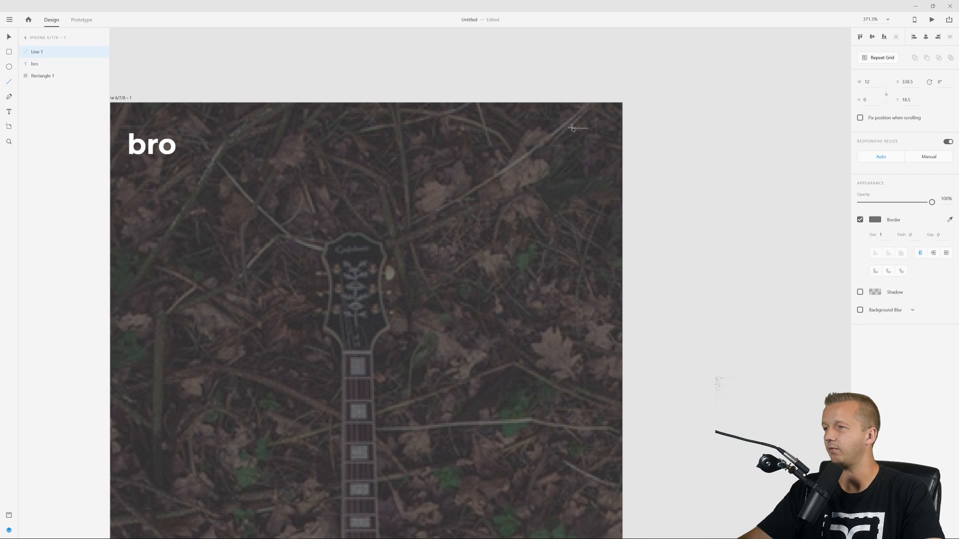
- Set the short line's border to white with a size of 2
left_click(878, 223)
left_click_drag(814, 200, 759, 165)
left_click(884, 235)
type("2")
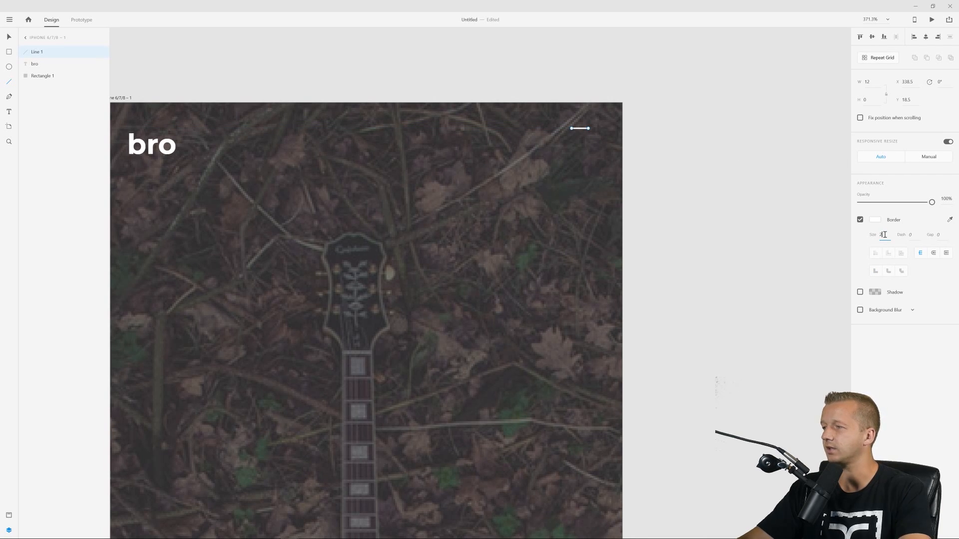
key("Return")
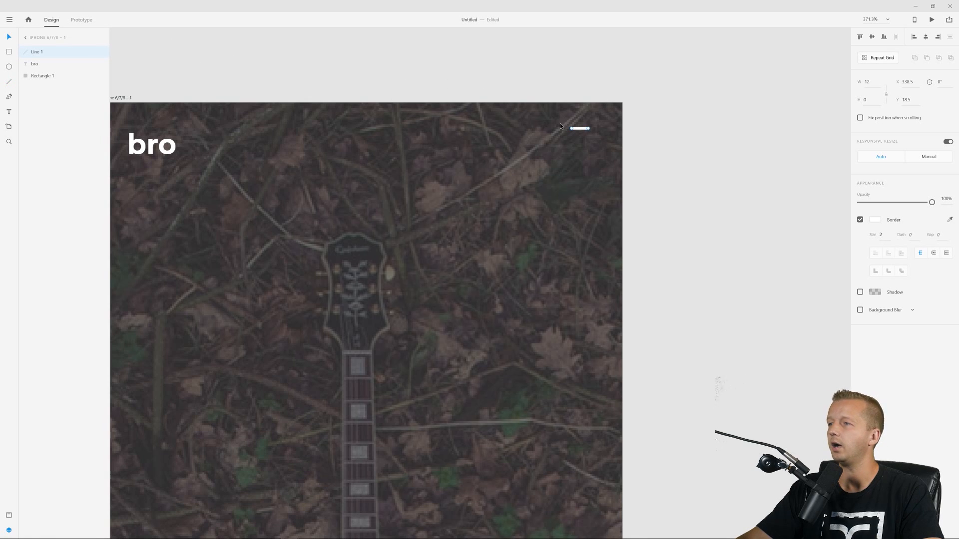
- Duplicate the line twice below itself to form a menu icon, making the middle line 20 wide and the lowest 17 wide
left_click_drag(582, 128, 575, 139)
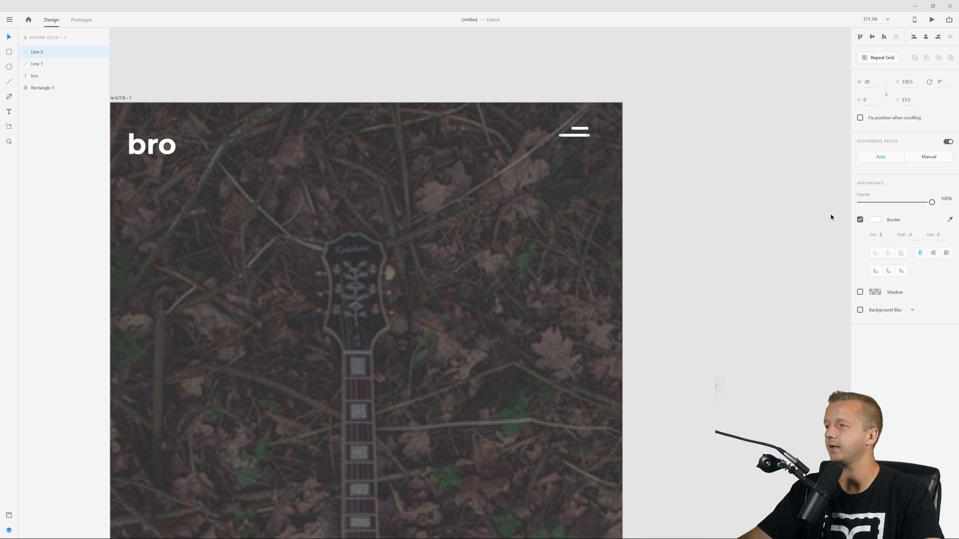
key("ctrl+d")
left_click_drag(576, 137, 578, 144)
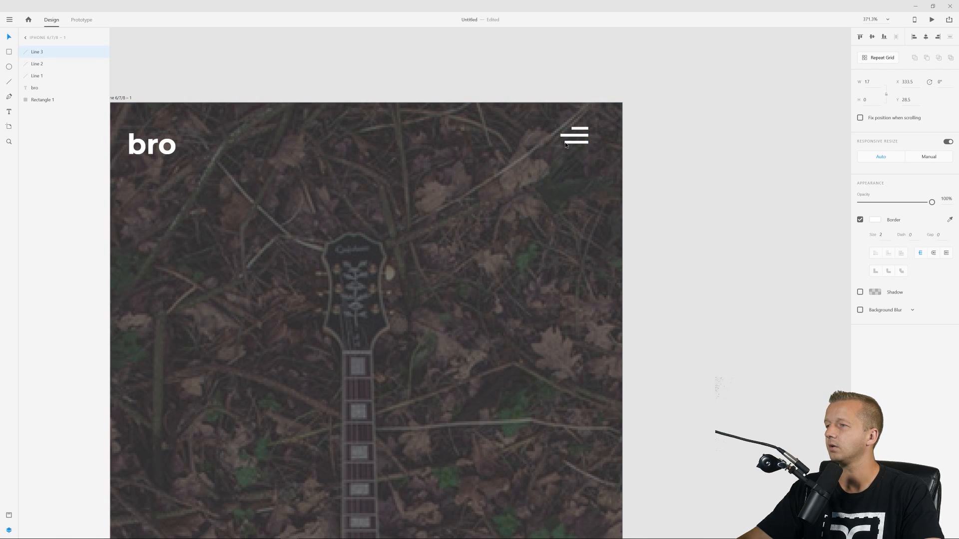
left_click(630, 142)
- Group the three menu icon lines, leaving the photo rectangle out of the group
scroll(618, 175, "down", 5)
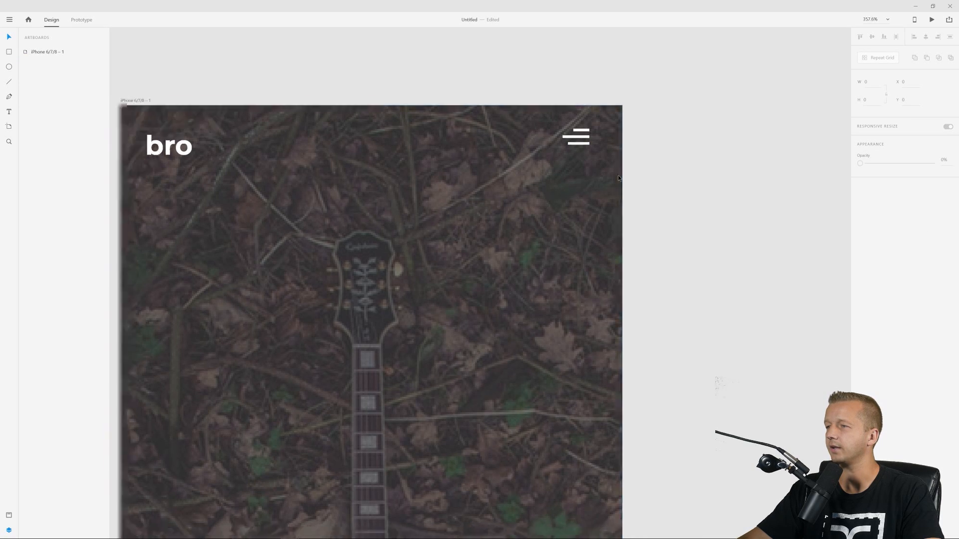
left_click_drag(637, 129, 576, 189)
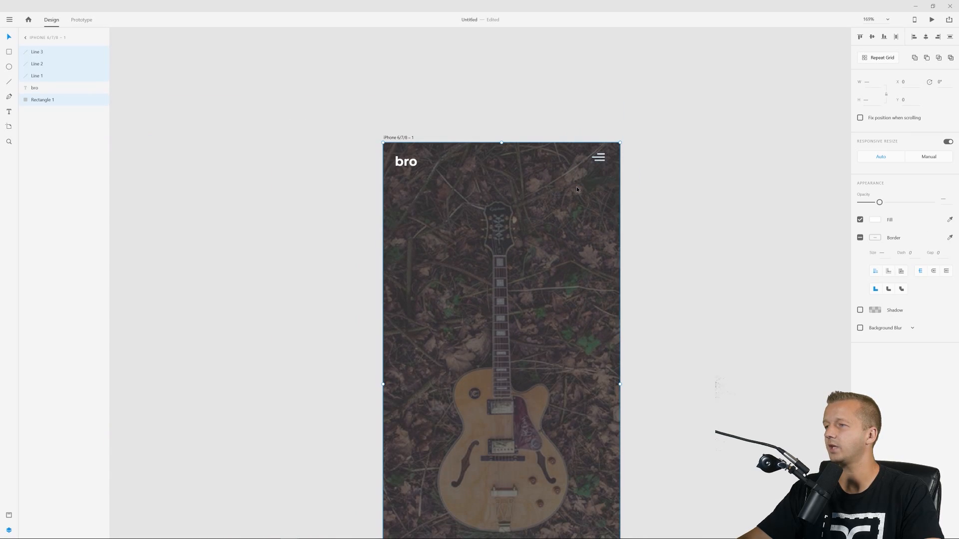
left_click(598, 192, "shift")
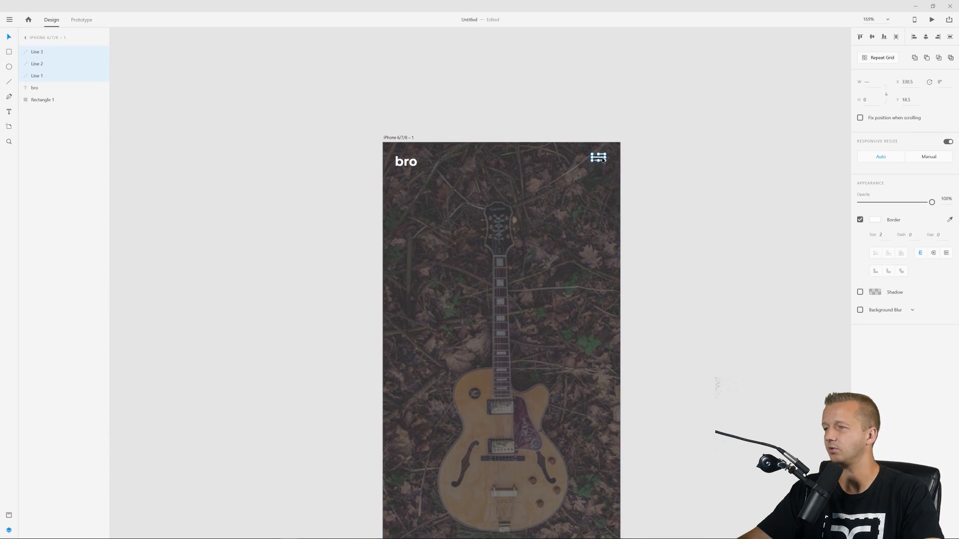
key("ctrl+g")
- Move the menu icon group to about X 333.5, Y 25.5, vertically level with the "bro" text
key("Down")
key("Down")
key("Down")
key("Down")
key("Down")
key("Down")
key("Down")
key("Down")
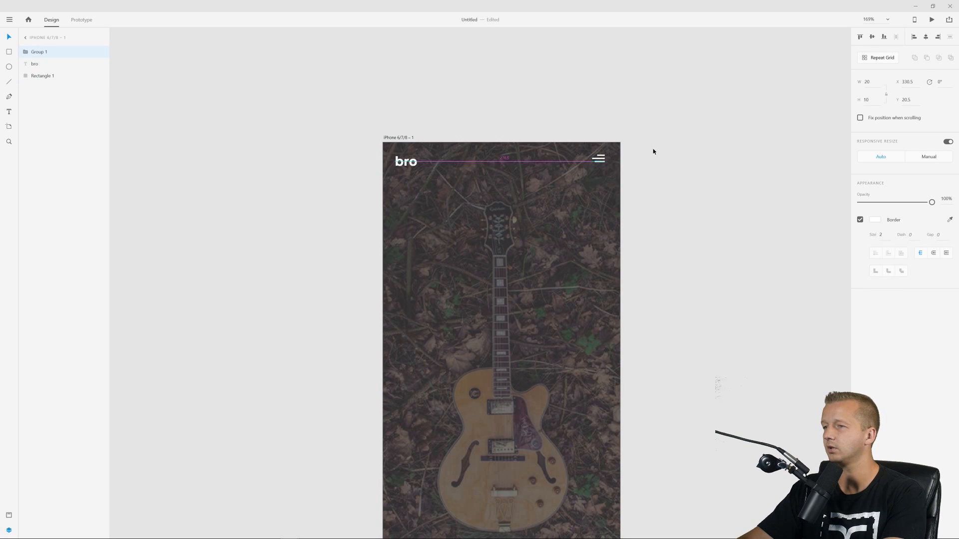
key("Up")
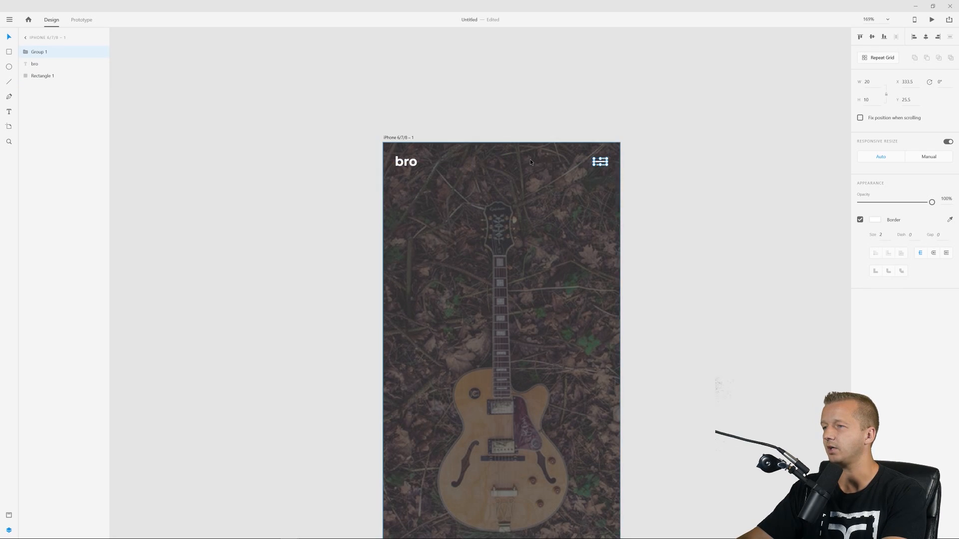
left_click(728, 157)
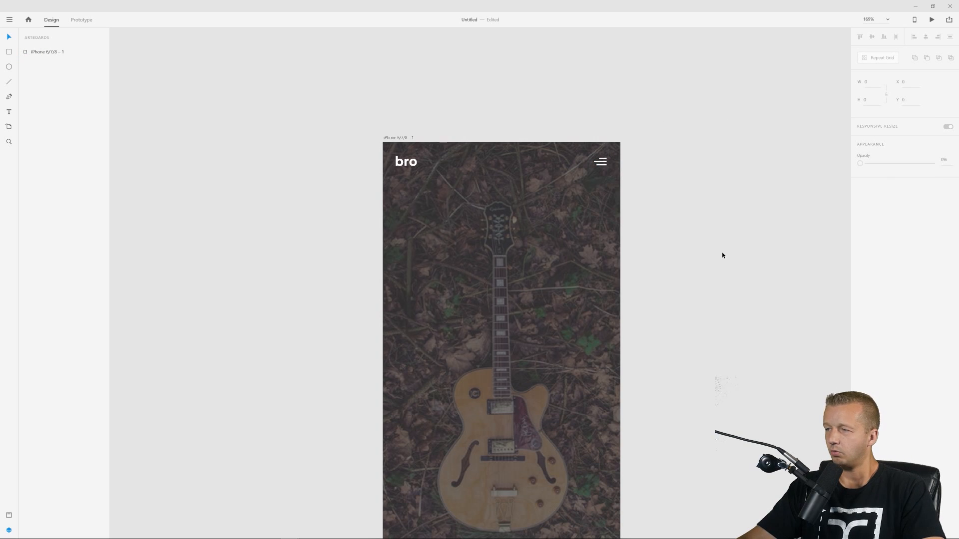
- Lock the guitar photo rectangle in the artboard's layers
scroll(722, 255, "down", 3)
left_click_drag(734, 267, 569, 203)
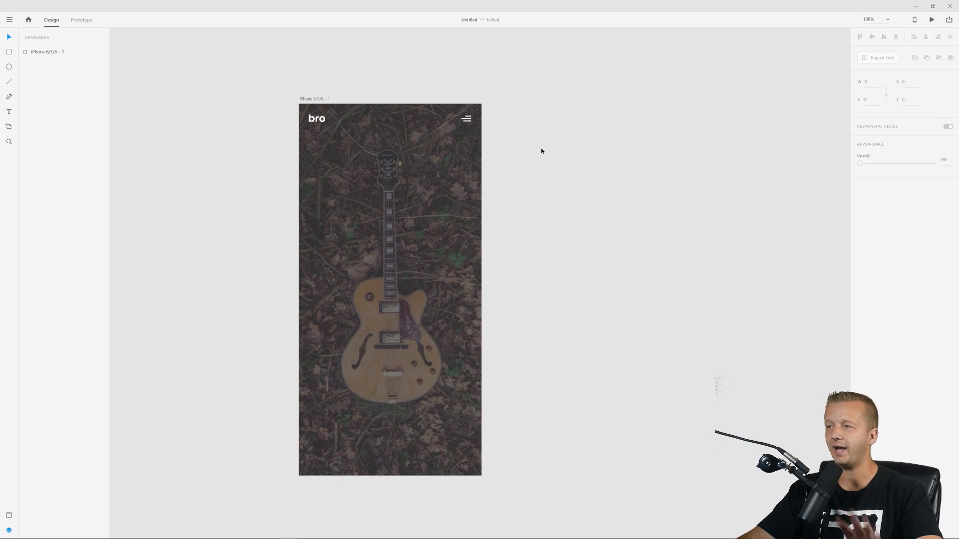
left_click(421, 163)
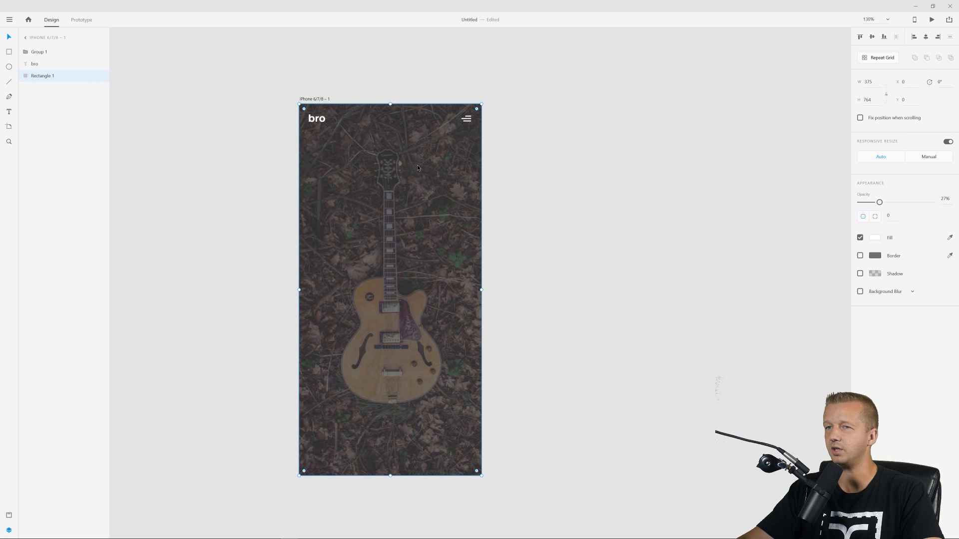
left_click(91, 75)
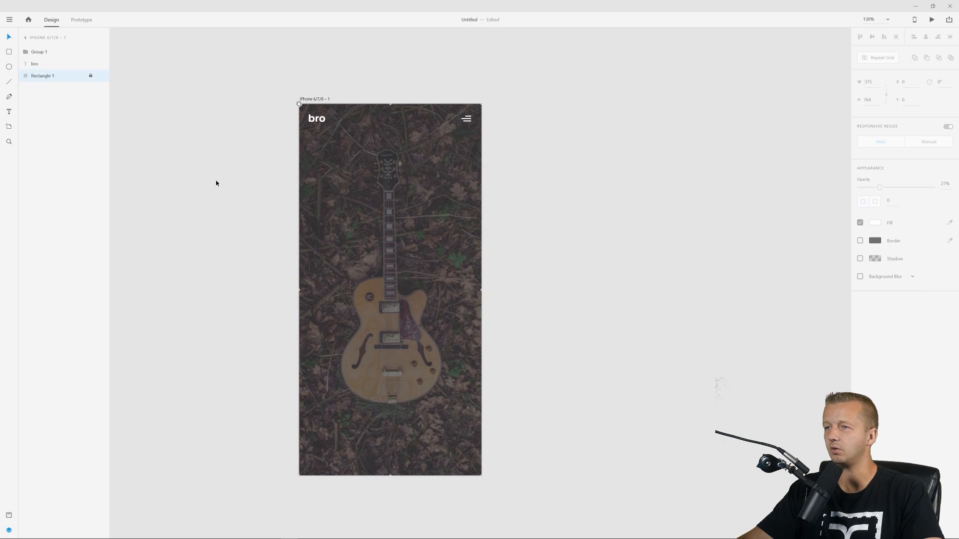
key("Tab")
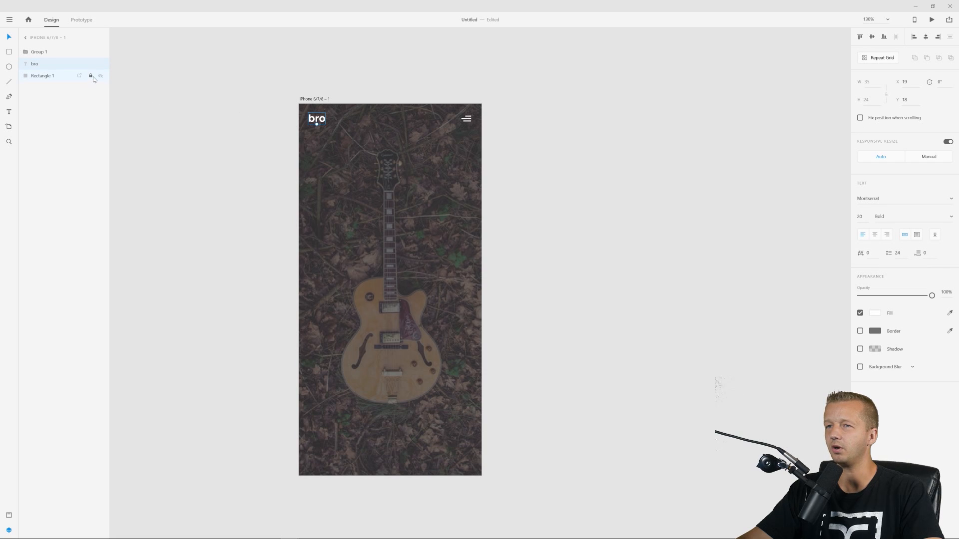
left_click(207, 129)
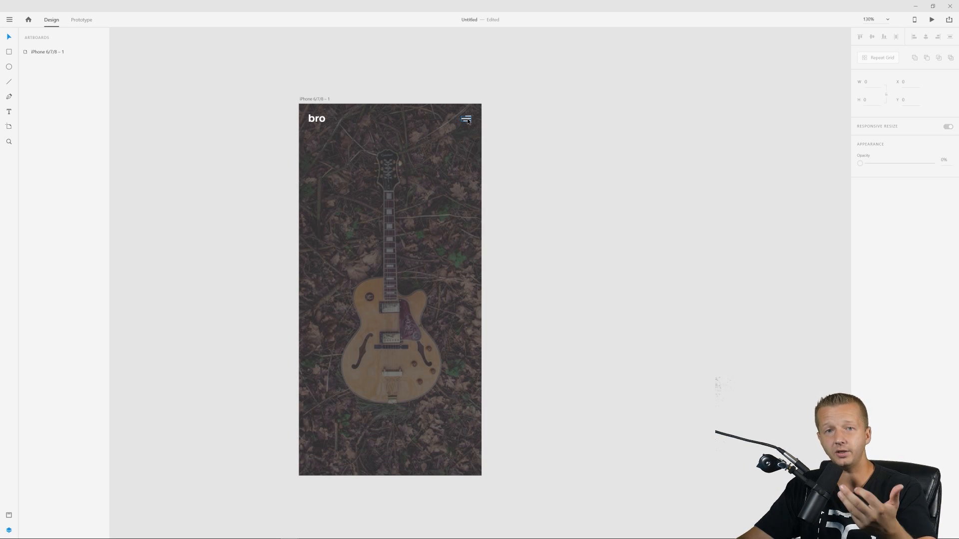
- Duplicate the whole iPhone artboard beside the original
left_click(319, 99)
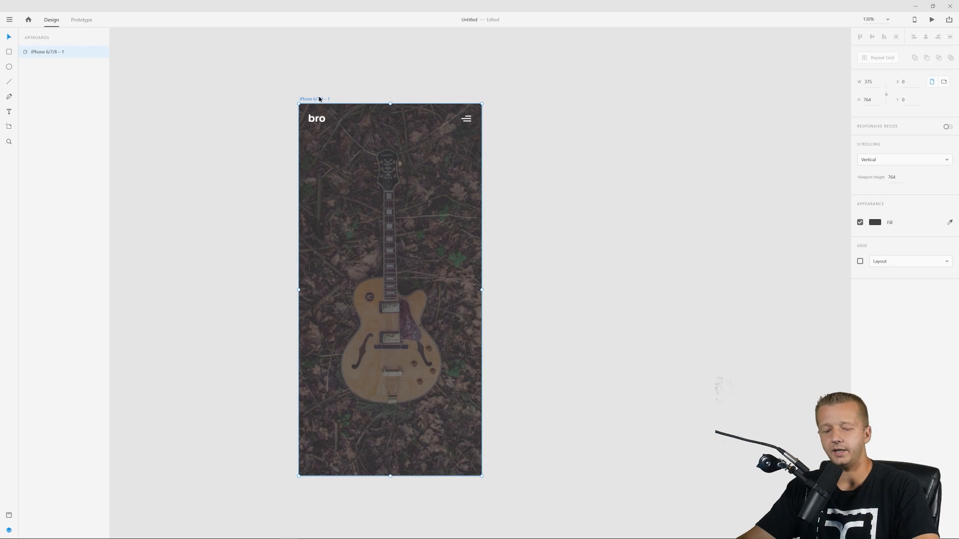
key("ctrl+d")
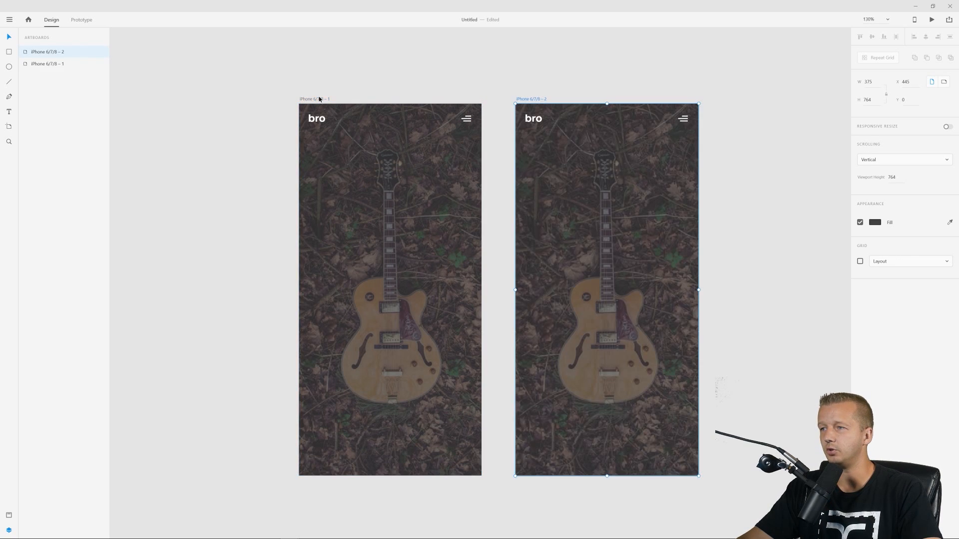
- Draw a full-height rectangle, 230 wide and 764 high, along the right side of the second artboard at X 145, Y 0
left_click_drag(516, 77, 408, 73)
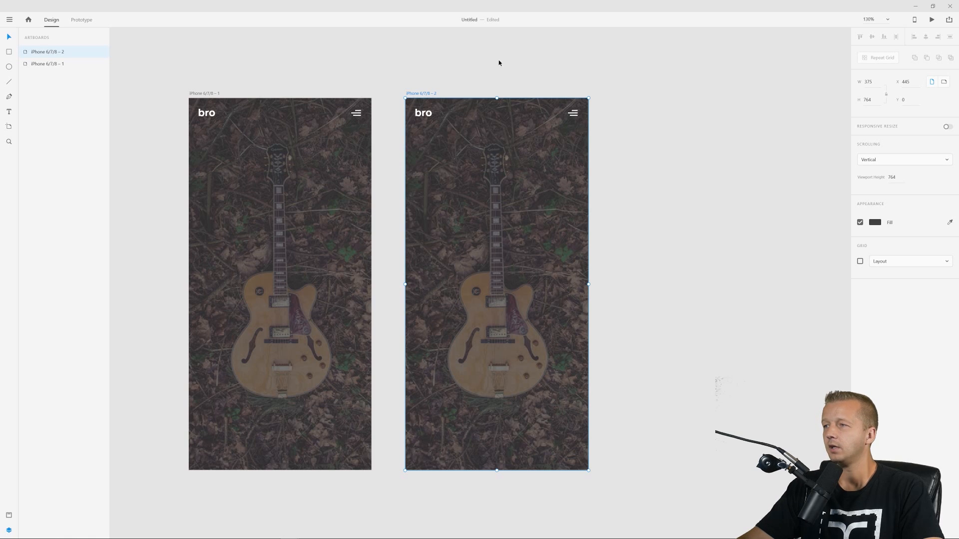
left_click(587, 102)
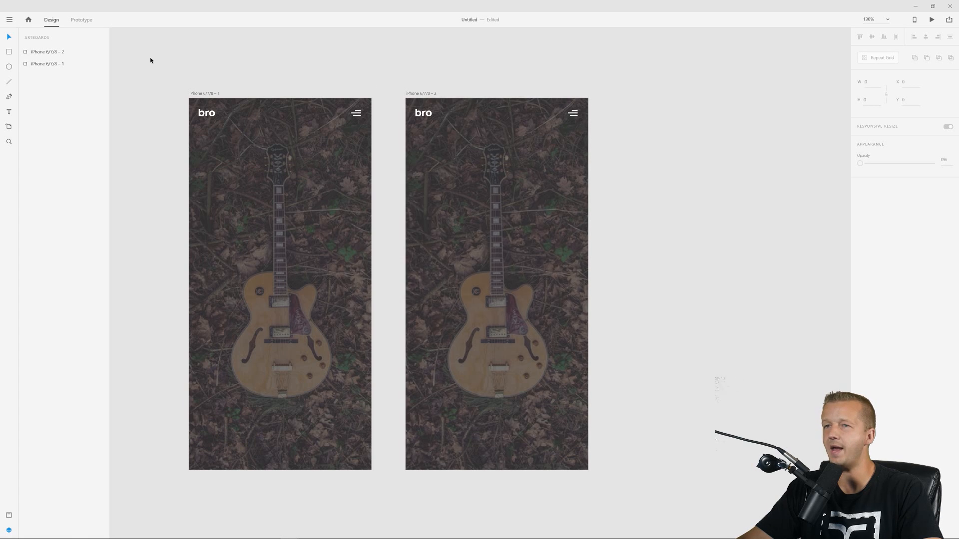
left_click(9, 52)
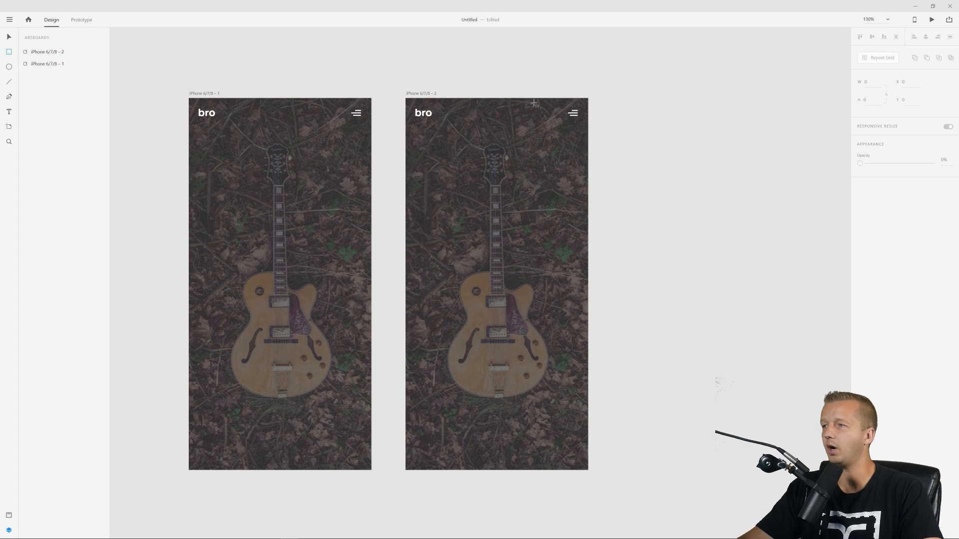
left_click_drag(588, 99, 476, 470)
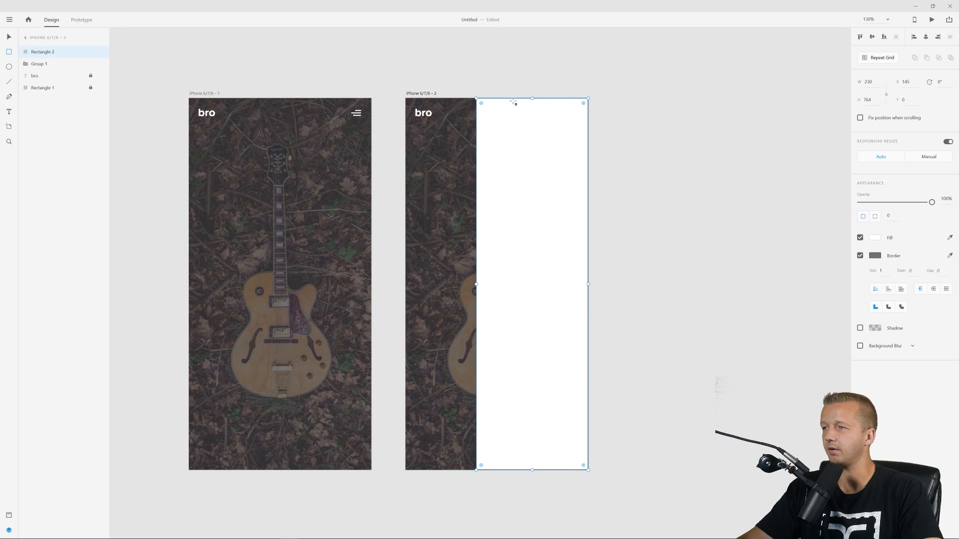
- Remove the new rectangle's border and change its fill to a very dark grey
left_click(860, 256)
left_click(875, 237)
type("000")
key("Return")
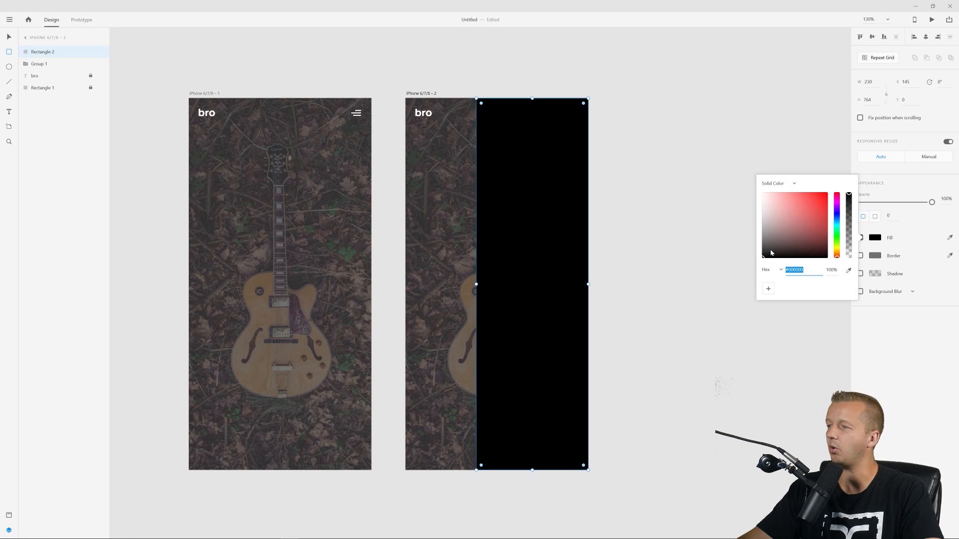
left_click_drag(765, 256, 752, 251)
left_click(9, 37)
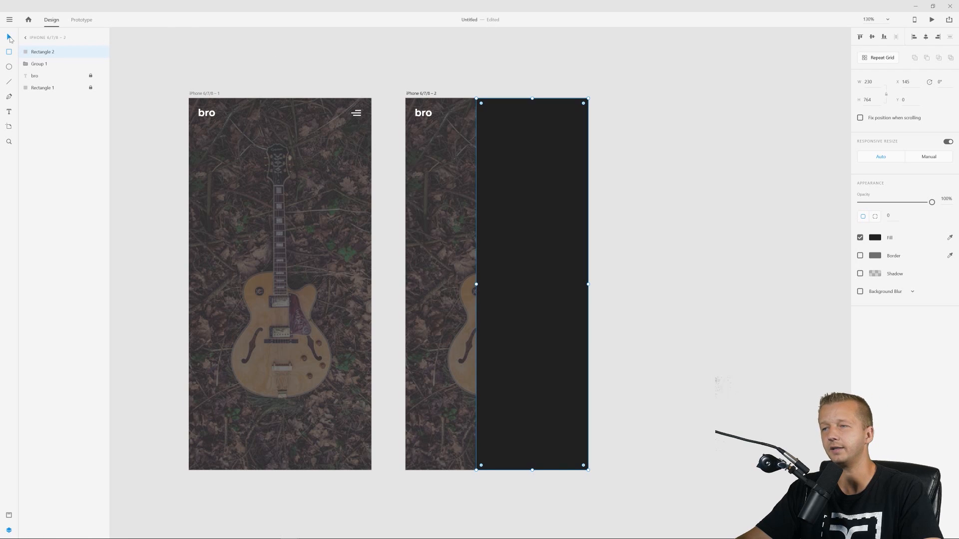
left_click(464, 79)
- Draw a 10 by 10 diagonal line near the dark panel's upper-right corner, with a white border of size 2
scroll(529, 75, "up", 5)
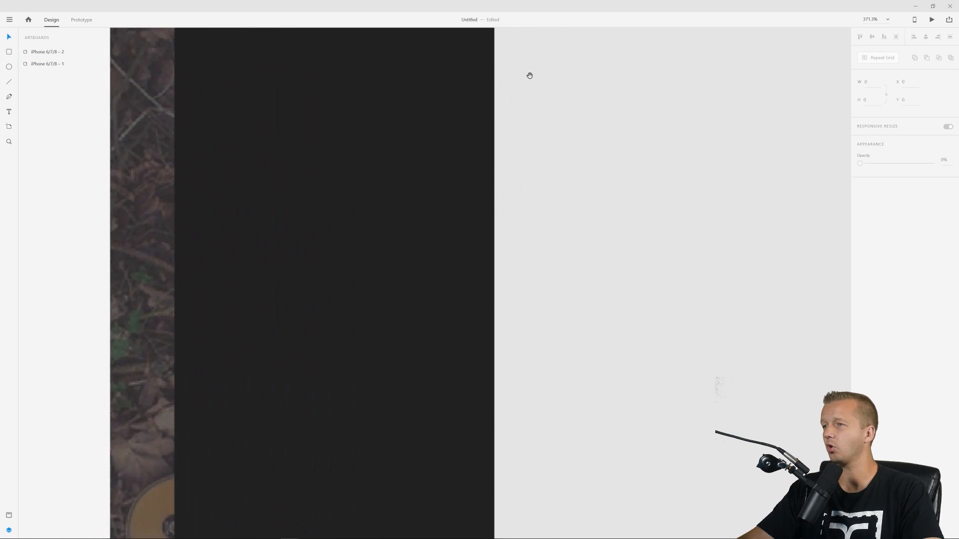
left_click_drag(529, 75, 702, 228)
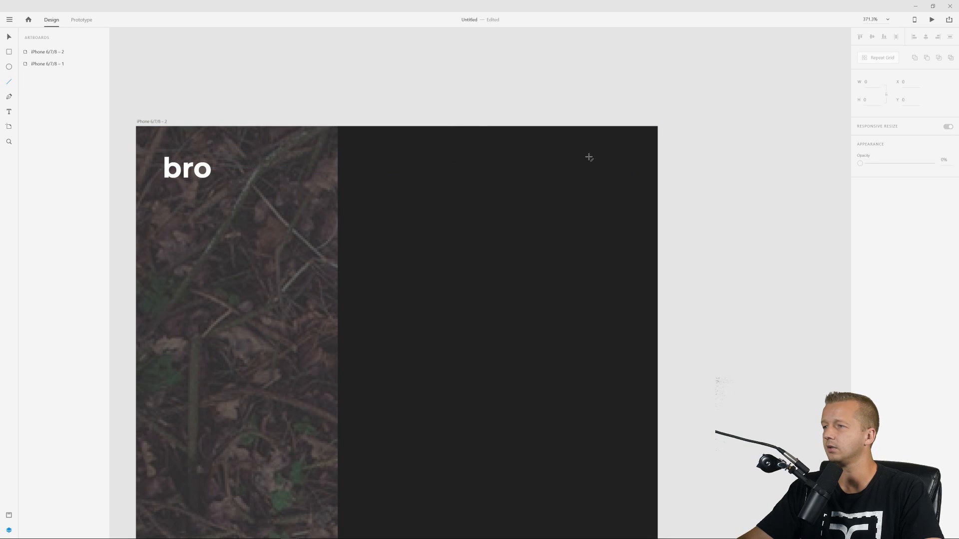
left_click_drag(630, 156, 617, 169)
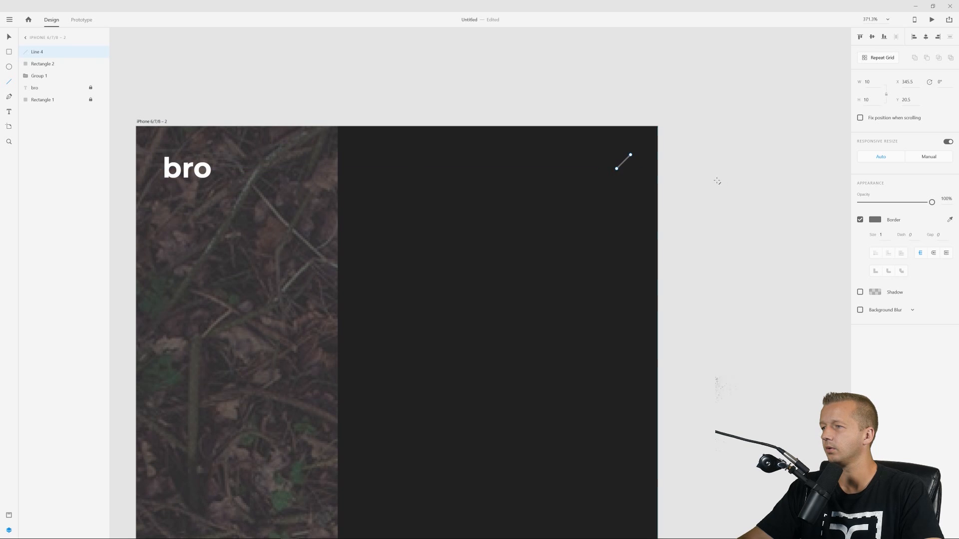
left_click(874, 220)
left_click(882, 235)
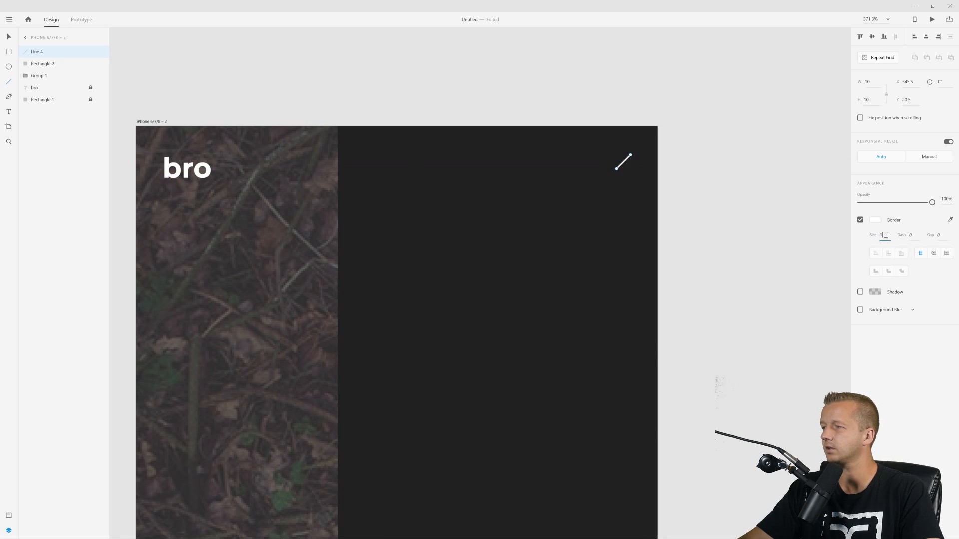
type("2")
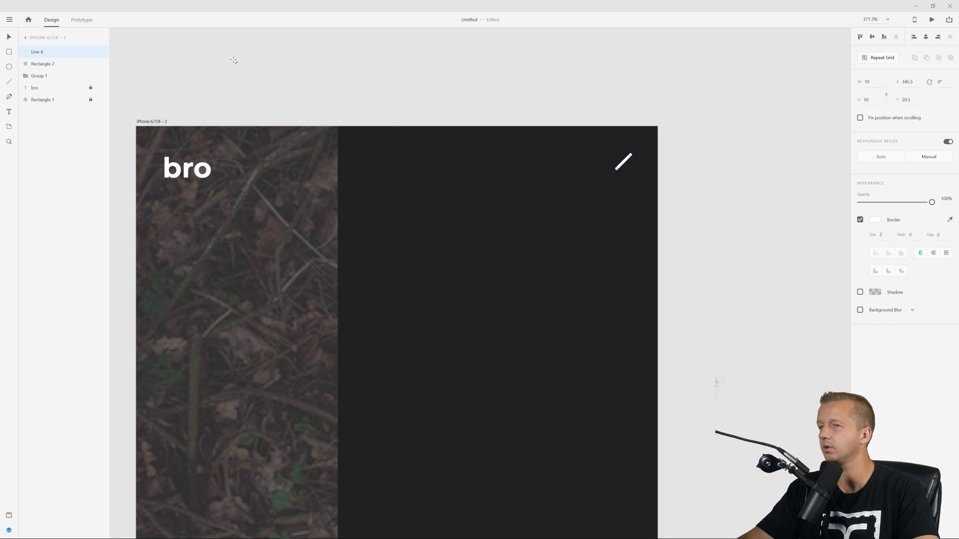
- Duplicate the diagonal line and turn the copy to cross the original, forming an X close icon
type("v")
key("ctrl+d")
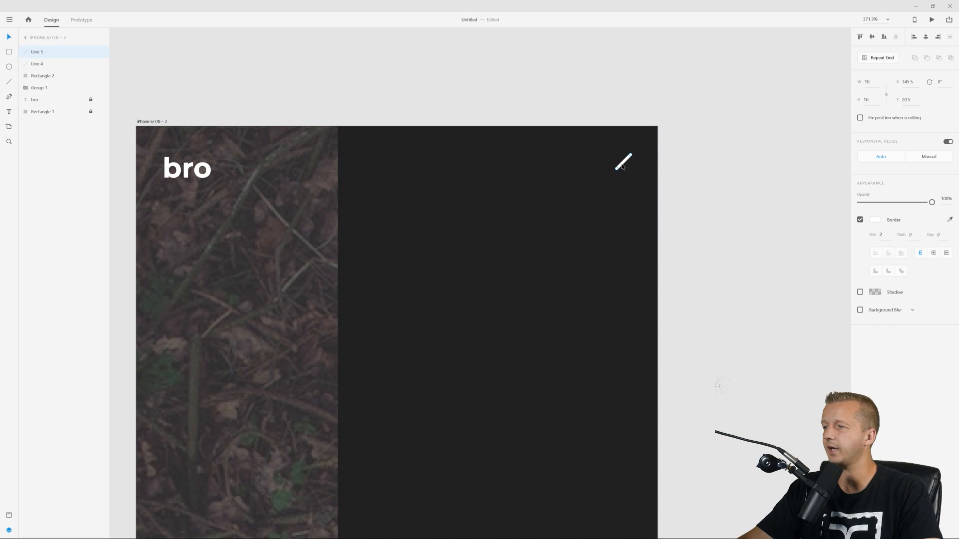
left_click_drag(631, 155, 671, 163)
left_click(676, 92)
left_click(694, 156)
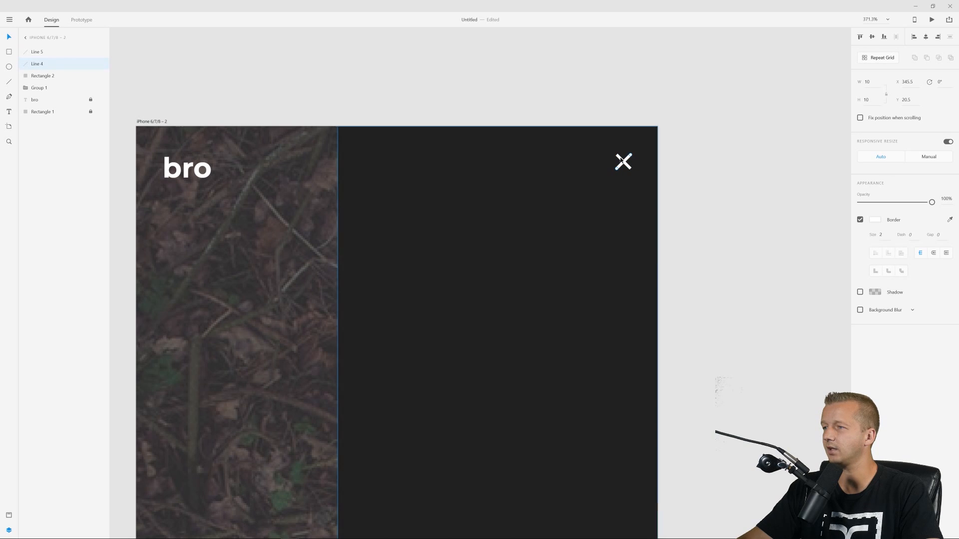
left_click(689, 153)
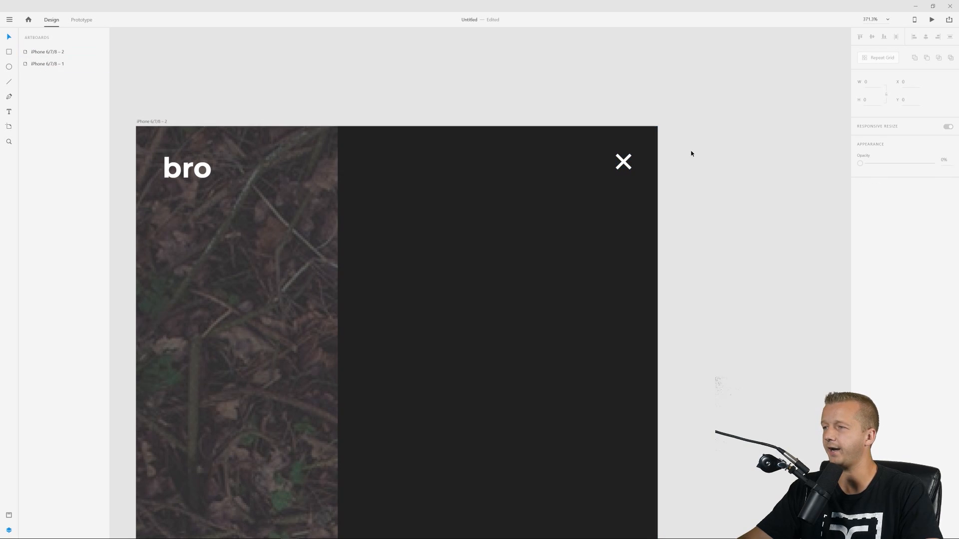
- Group the two crossed lines and move the close icon vertically level with the "bro" text
left_click_drag(624, 162, 616, 171)
left_click(692, 163)
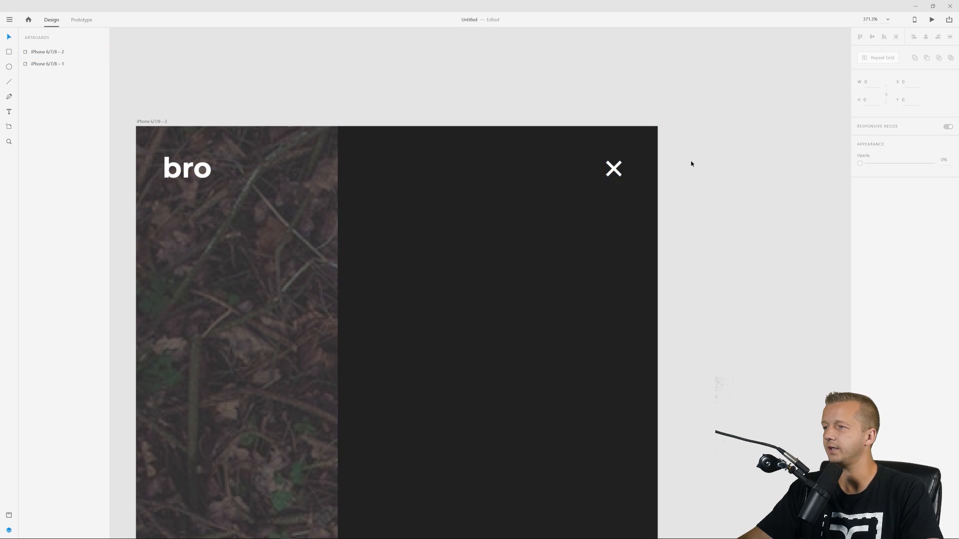
- Add the text "home" on the dark panel below the close icon, at about X 188, Y 93
key("ctrl+1")
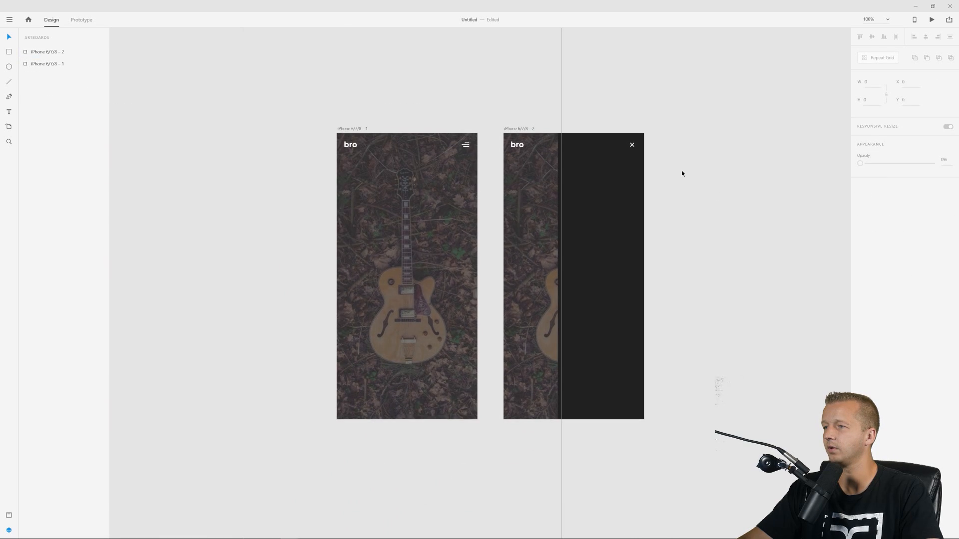
scroll(653, 156, "up", 3)
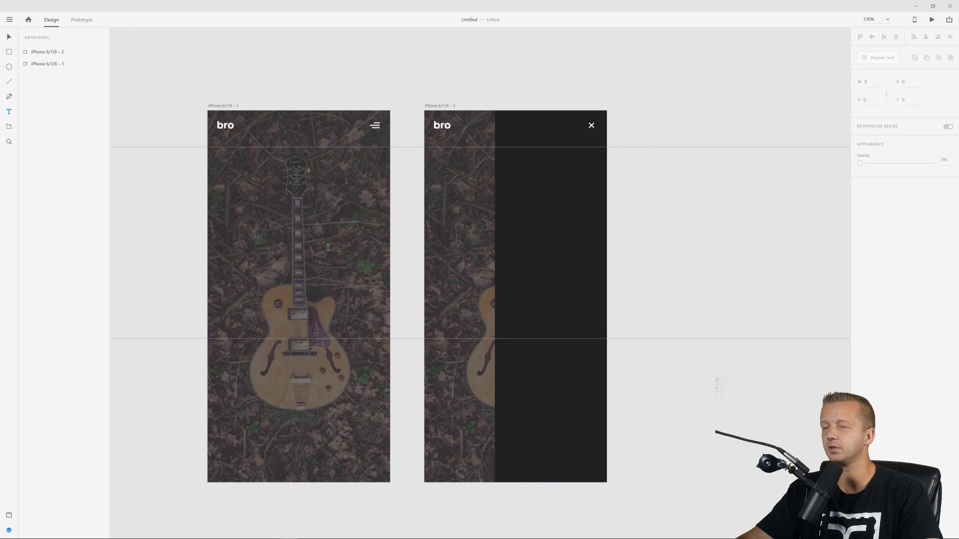
left_click(516, 164)
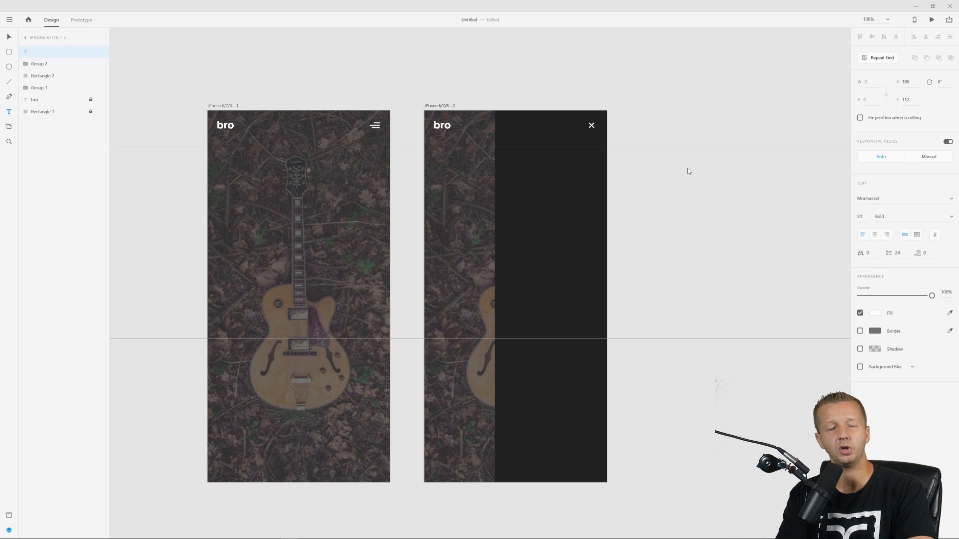
type("home")
key("Escape")
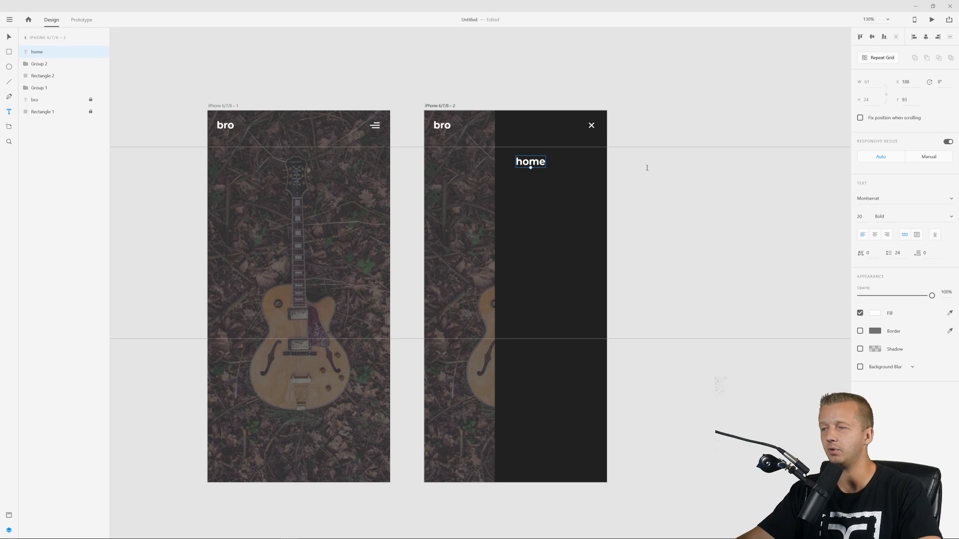
- Duplicate the "home" text, place the copy directly below at Y 132, and change its text to "services"
key("ctrl+d")
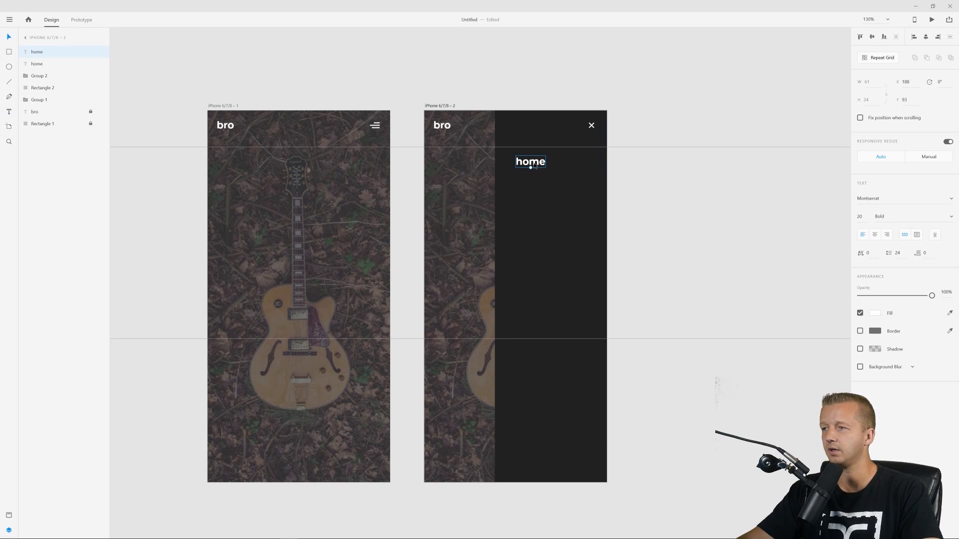
left_click_drag(537, 165, 540, 184)
double_click(539, 184)
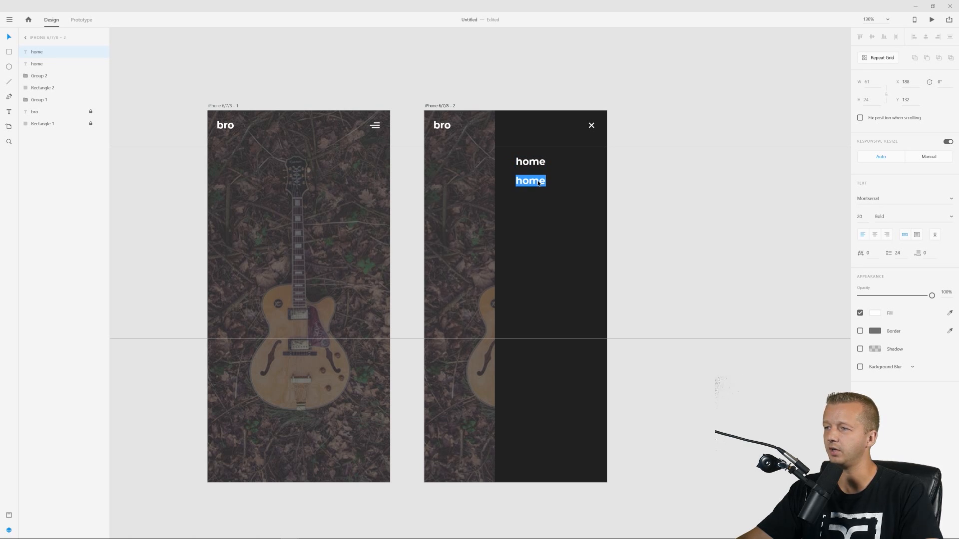
type("services")
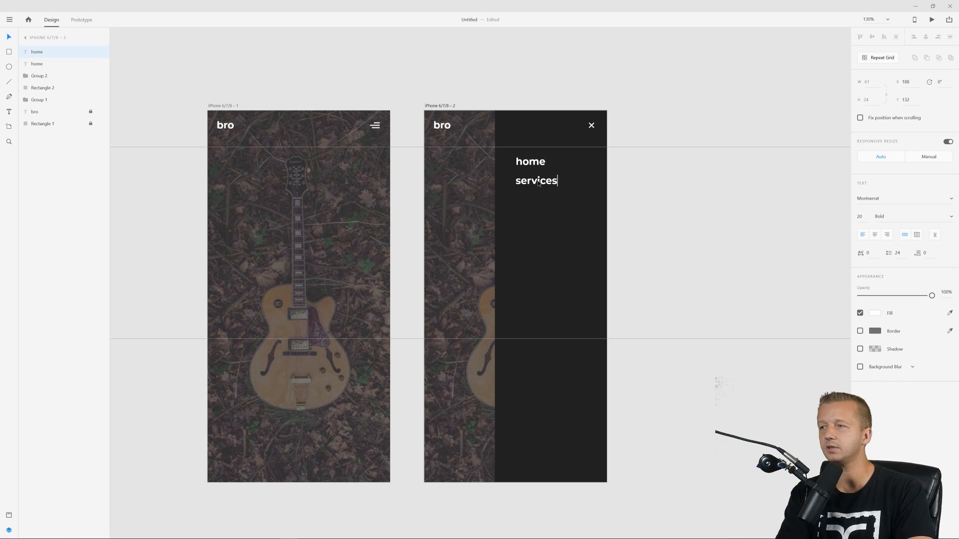
key("Escape")
- Duplicate the "services" text, place the copy below with equal spacing at Y 171, and change its text to "about us"
key("ctrl+d")
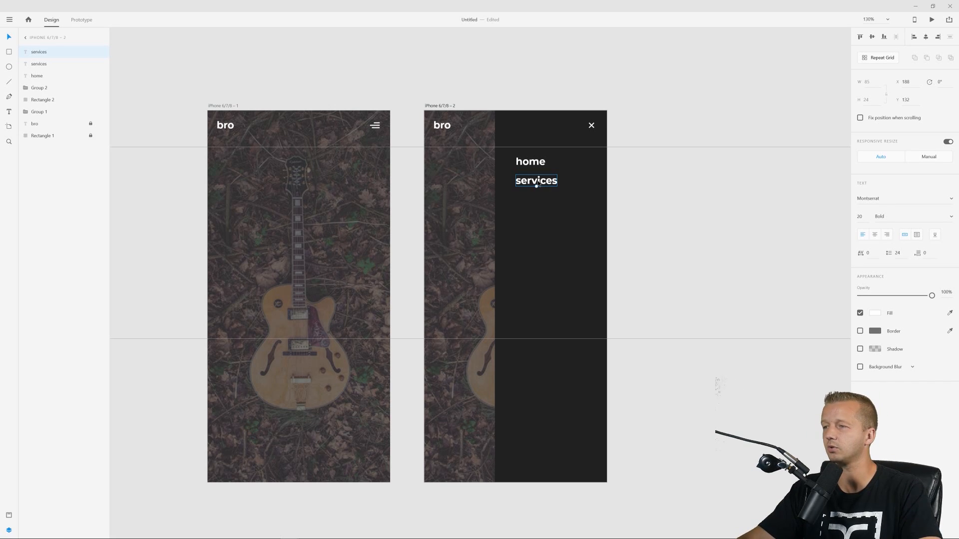
left_click_drag(538, 184, 538, 205)
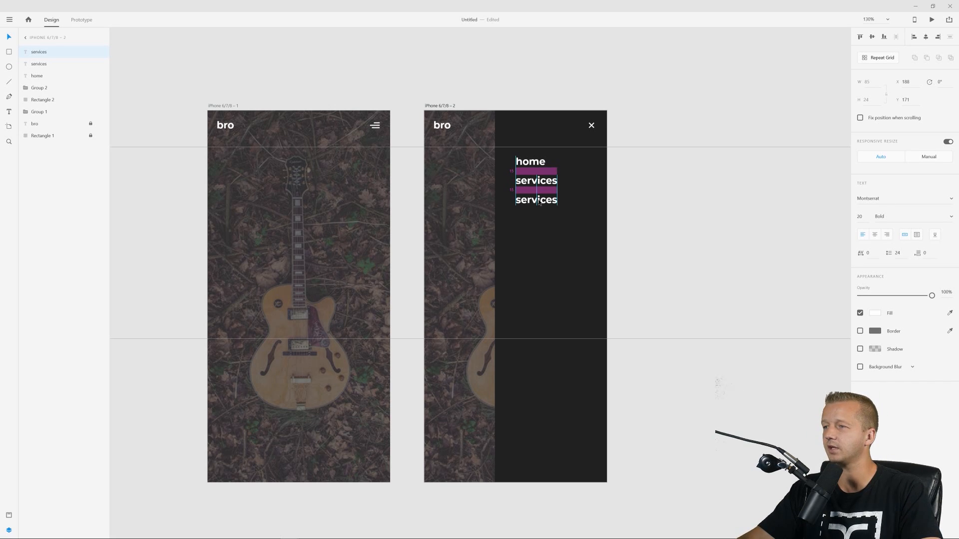
left_click_drag(539, 202, 539, 201)
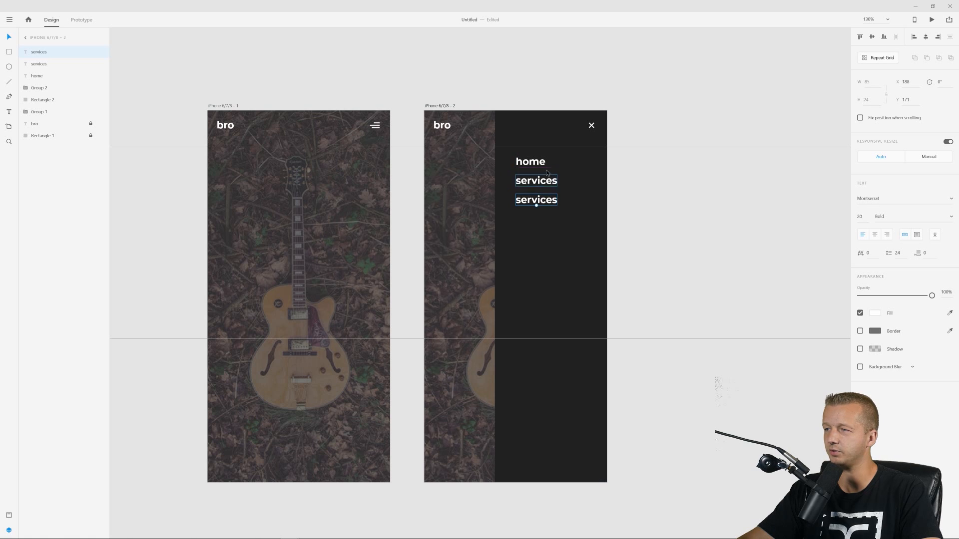
double_click(542, 201)
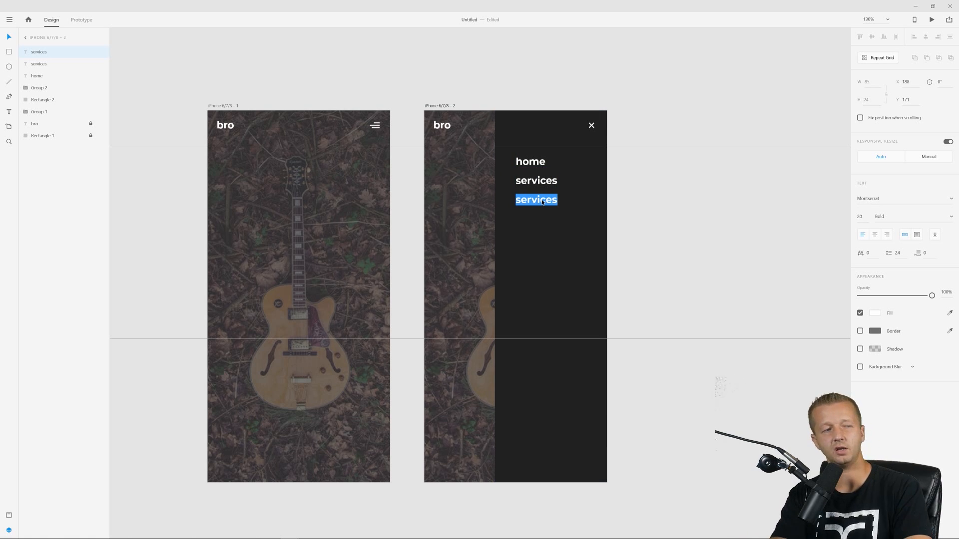
type("about us")
key("Escape")
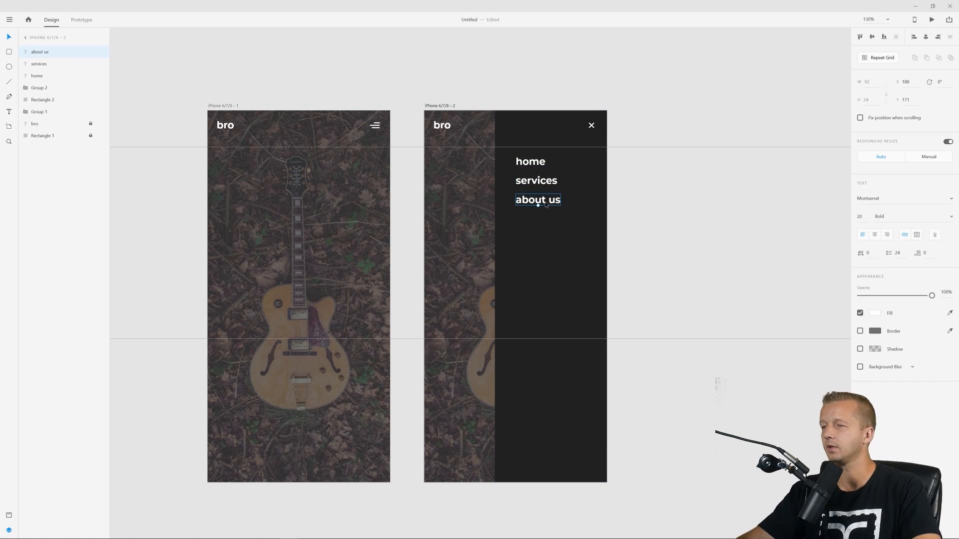
- Duplicate the "about us" text, place the copy below with equal spacing at Y 210, and change its text to "contact"
left_click_drag(546, 204, 542, 223)
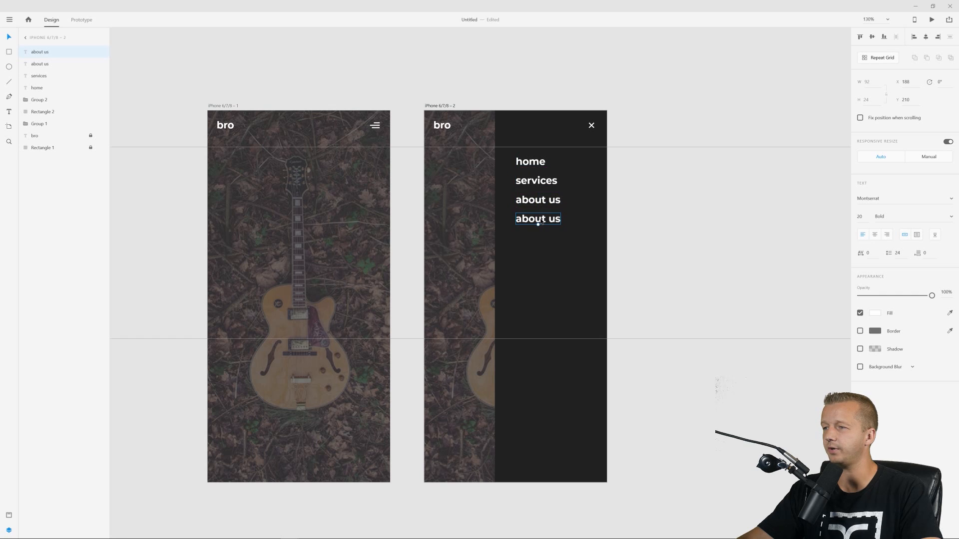
double_click(542, 220)
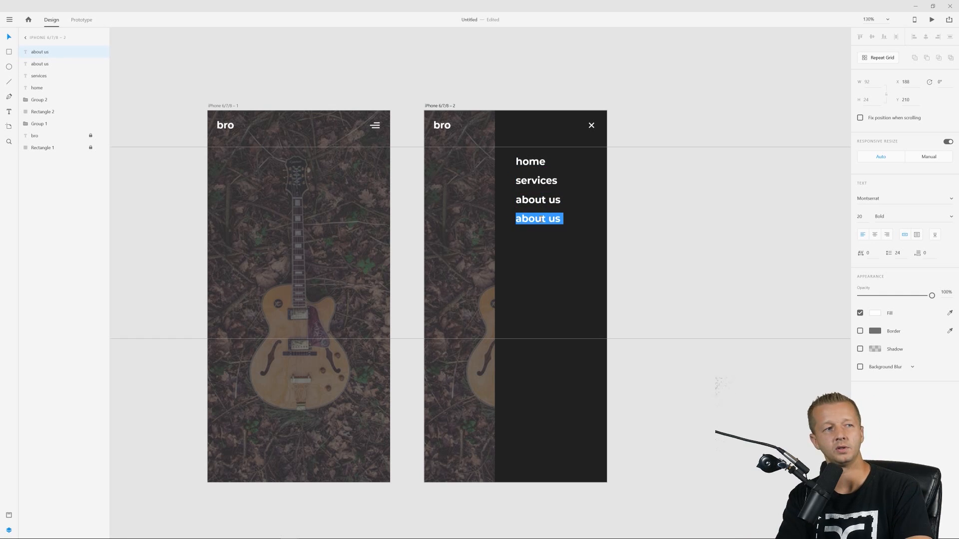
type("contact")
key("Escape")
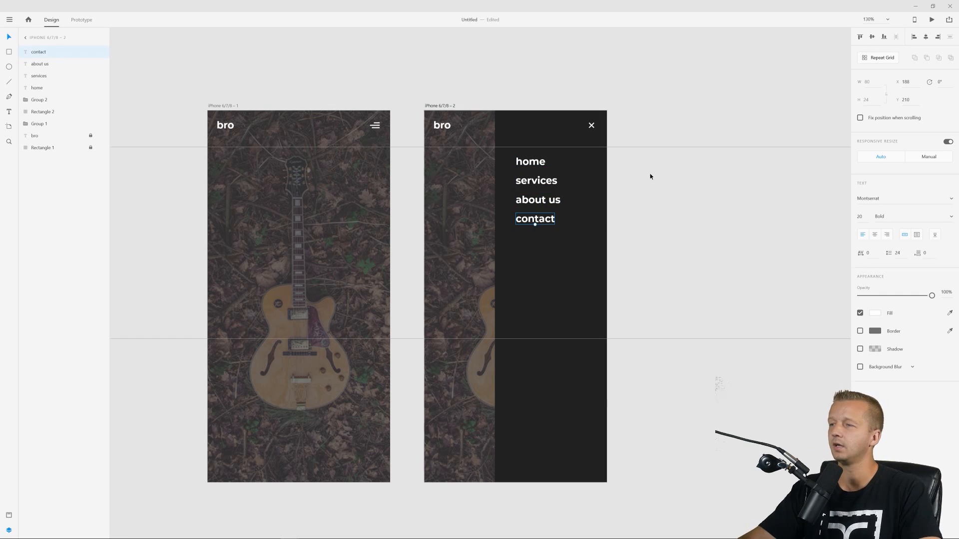
left_click(659, 184)
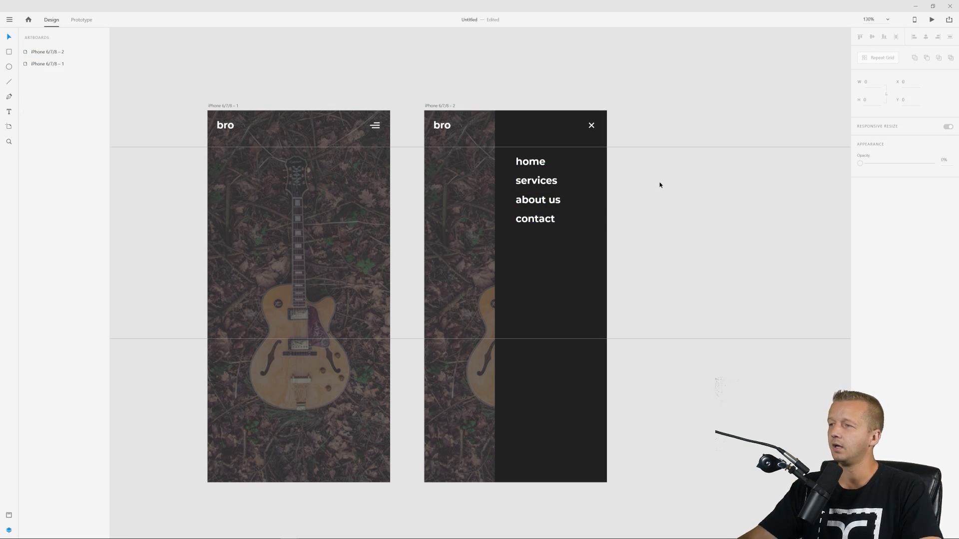
- Inspect the dark menu panel, the first artboard's menu icon group and the navigation links one after another
left_click(542, 134)
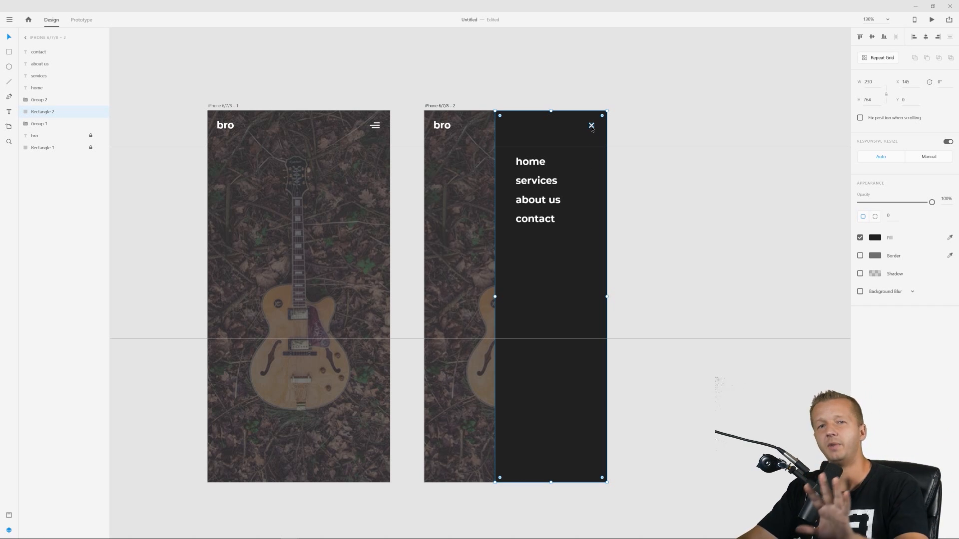
left_click(378, 128)
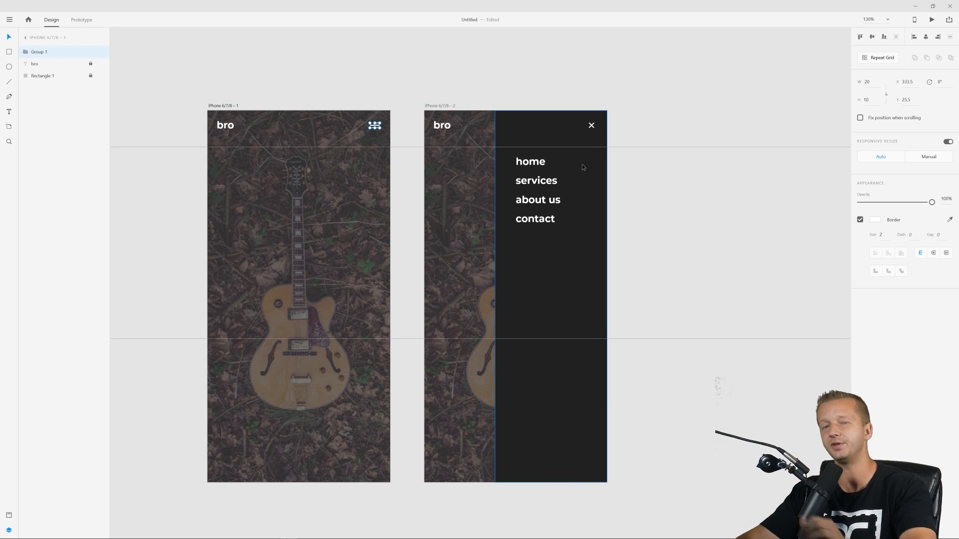
left_click(536, 165)
left_click(536, 182)
left_click(539, 201)
left_click(535, 219)
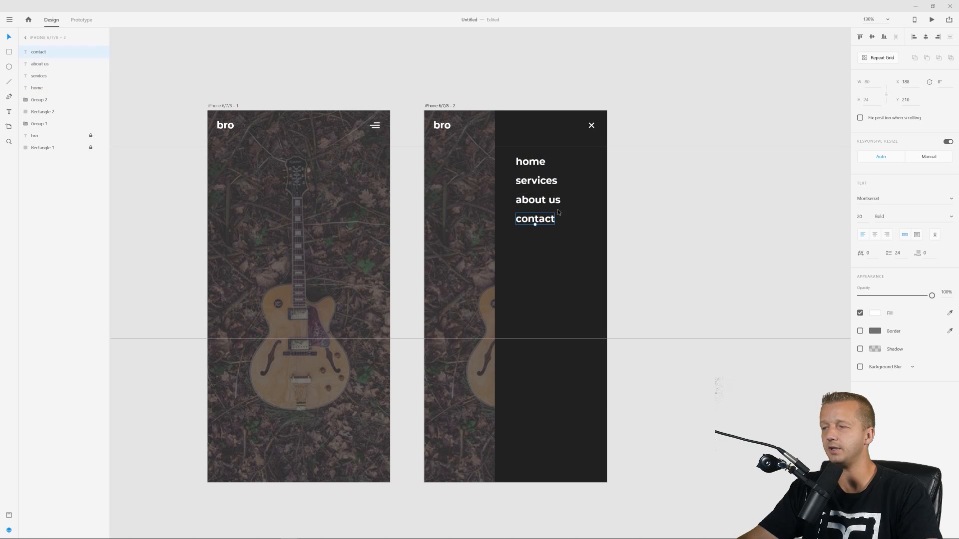
left_click(557, 209)
left_click(630, 139)
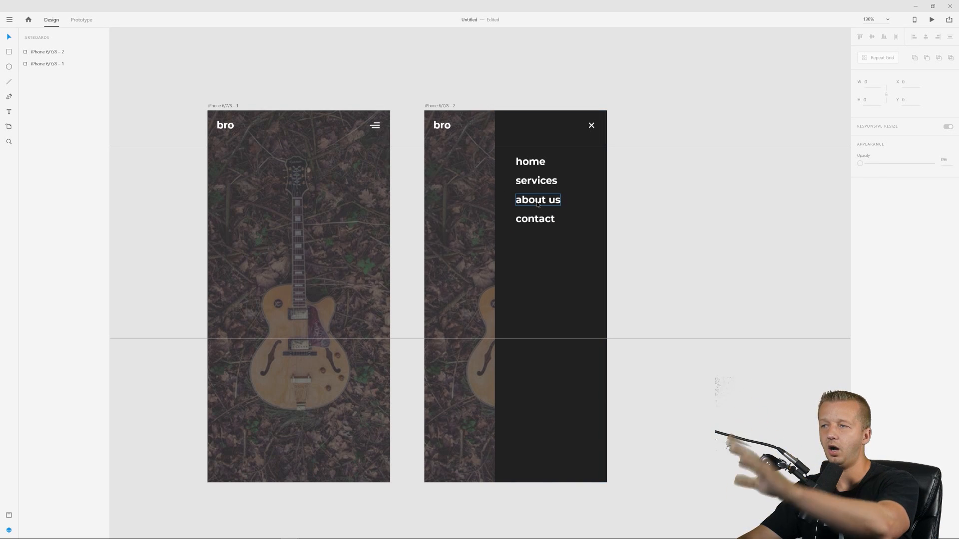
left_click(342, 184)
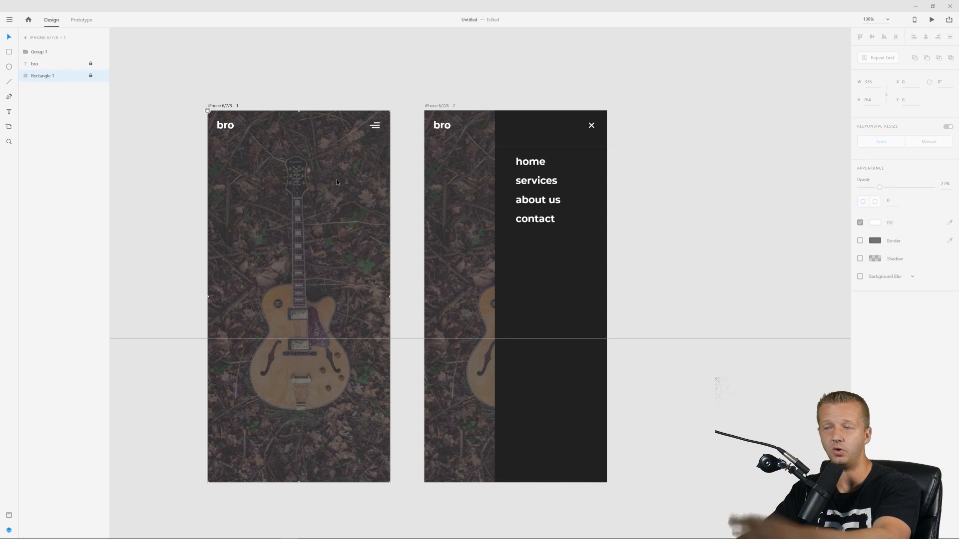
left_click(220, 107)
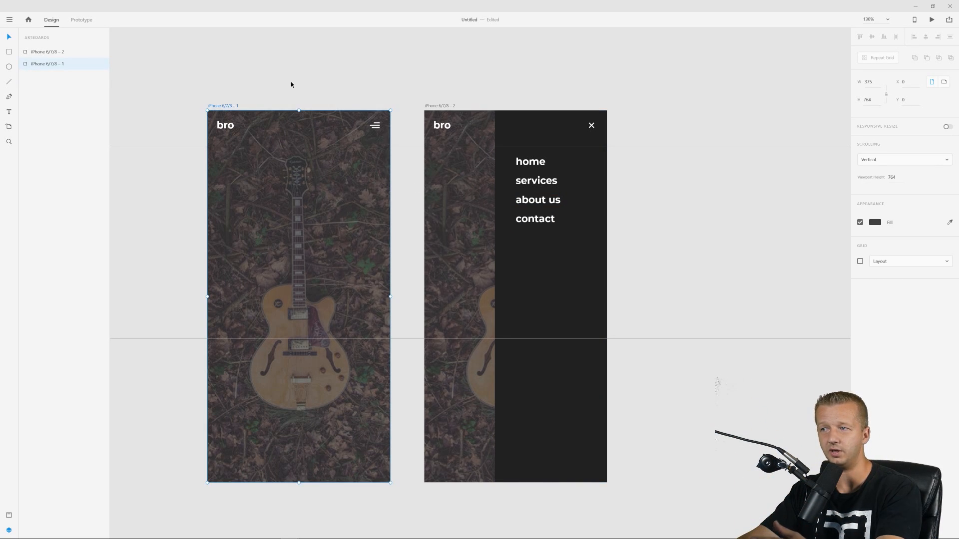
left_click(291, 84)
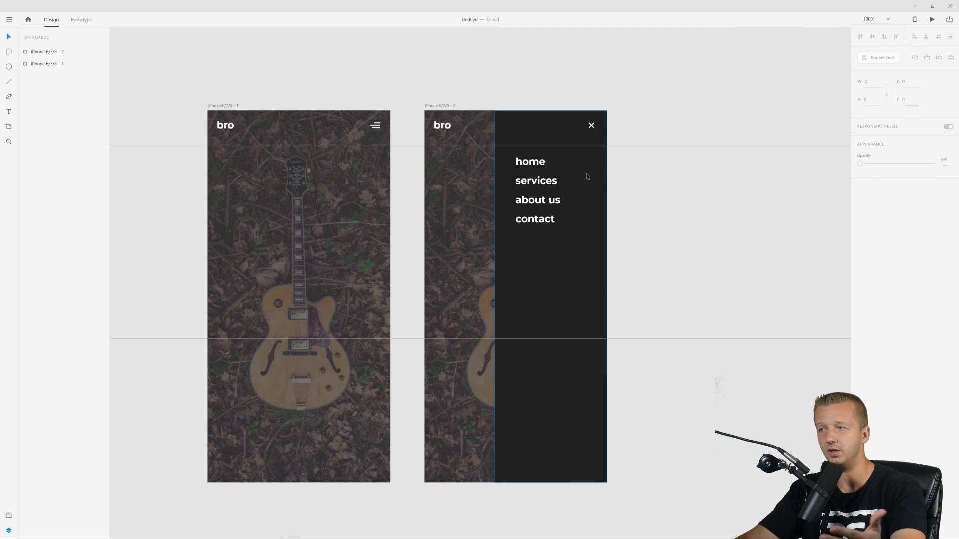
left_click_drag(630, 90, 503, 390)
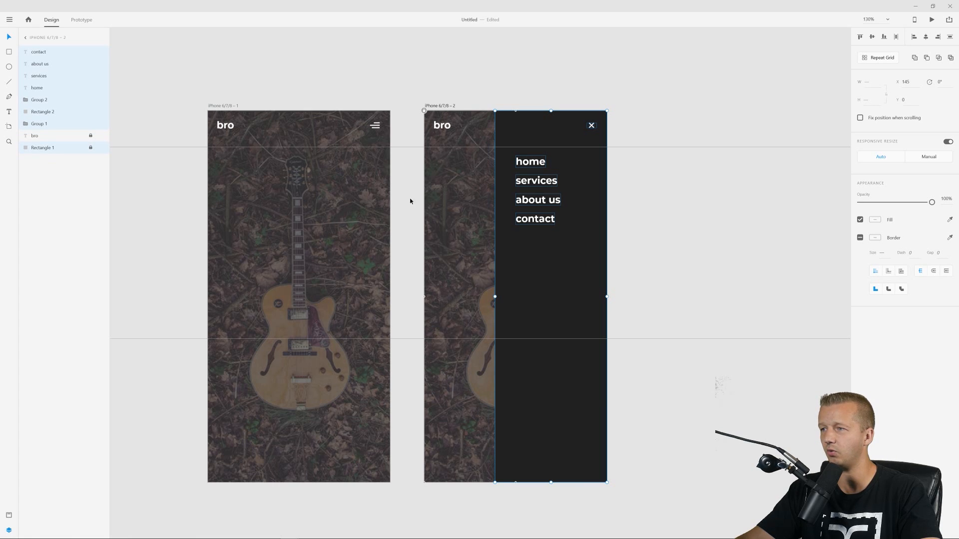
left_click_drag(534, 222, 316, 311)
key("ctrl+z")
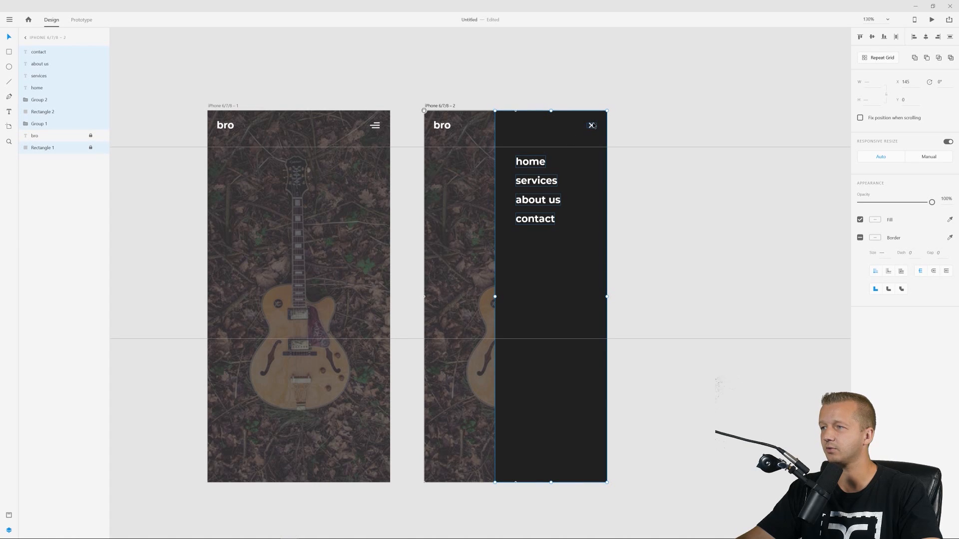
left_click(634, 94)
left_click(591, 126)
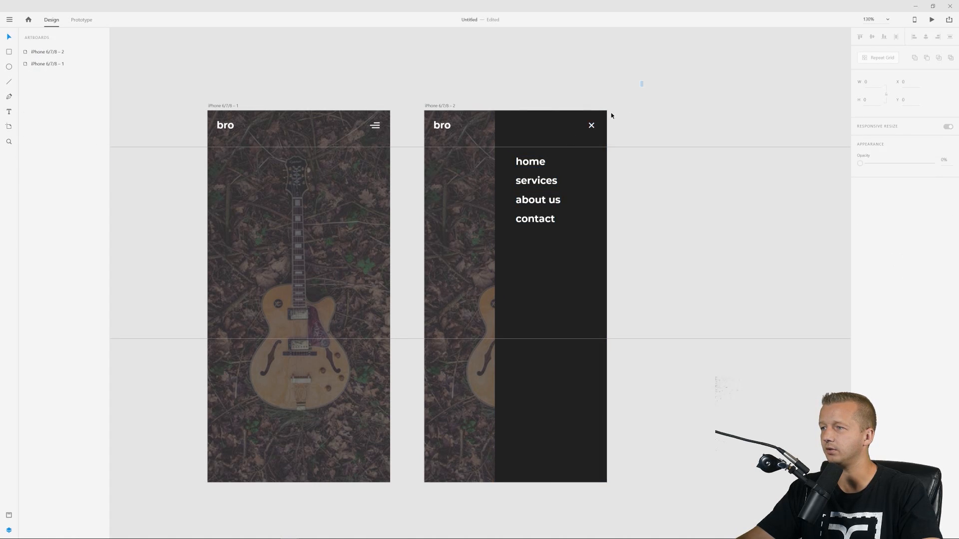
left_click_drag(643, 81, 509, 385)
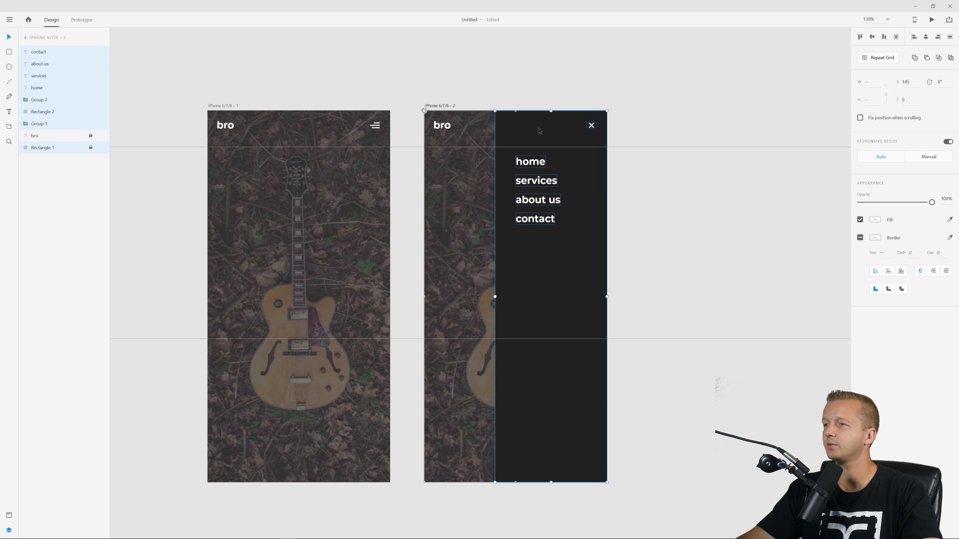
mouse_move(538, 127)
left_mouse_down()
mouse_move(538, 160)
mouse_move(538, 128)
left_mouse_up()
left_click(375, 127)
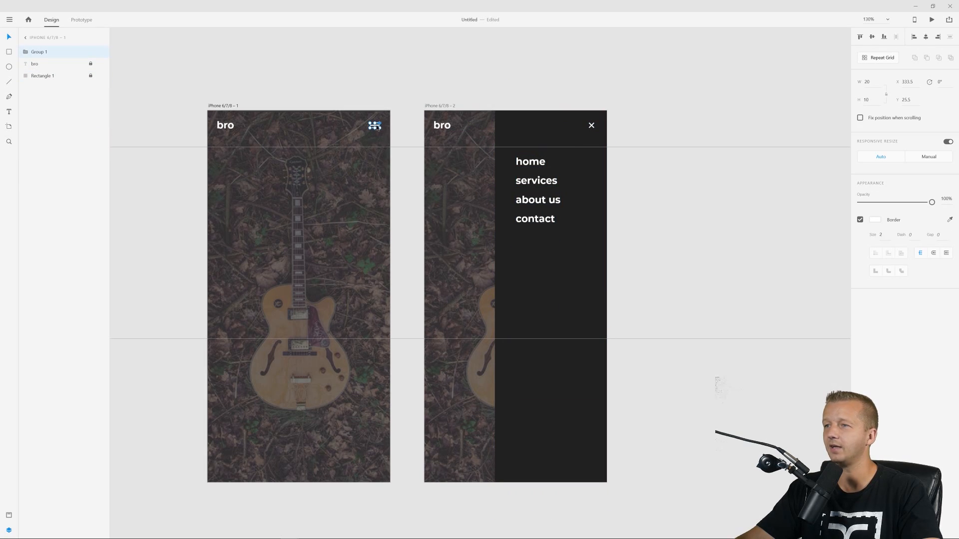
left_click(591, 126)
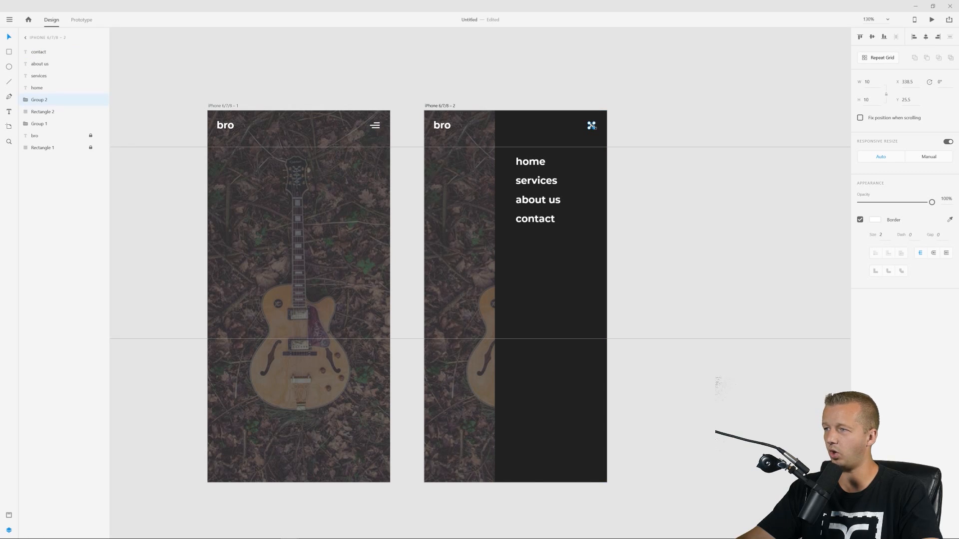
- Lock the menu icon group hidden beneath the dark panel on the second artboard
left_click_drag(670, 77, 493, 349)
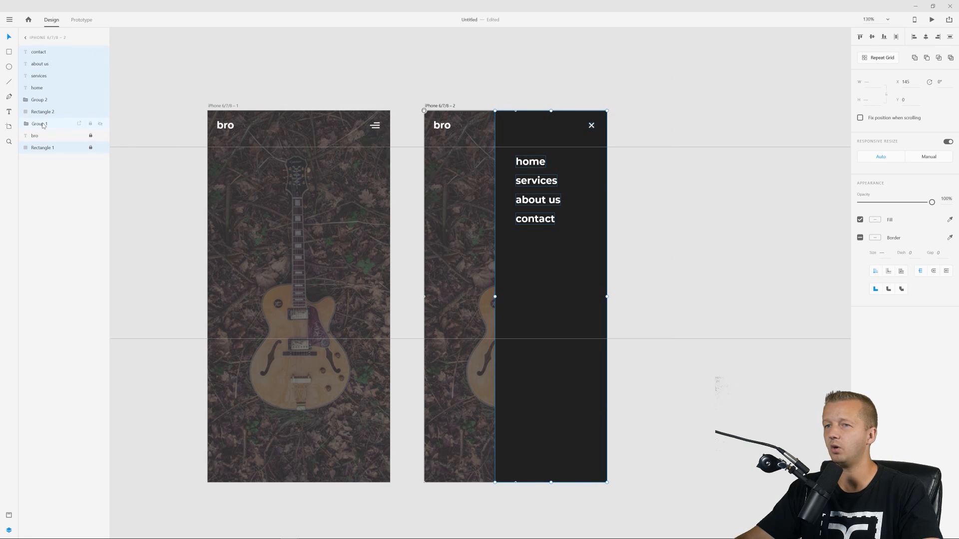
left_click(90, 123)
left_click_drag(644, 73, 491, 424)
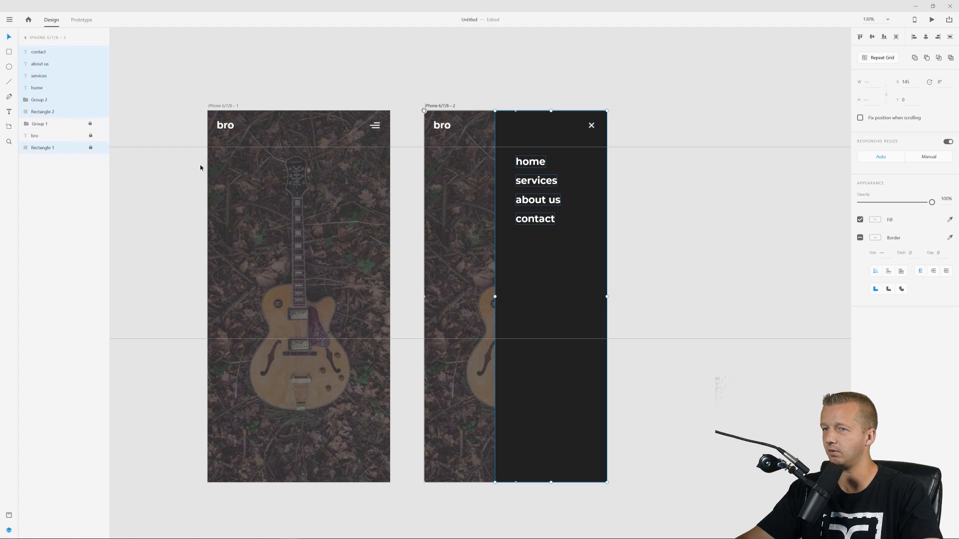
left_click_drag(652, 65, 546, 360)
key("ctrl+z")
left_click(642, 177)
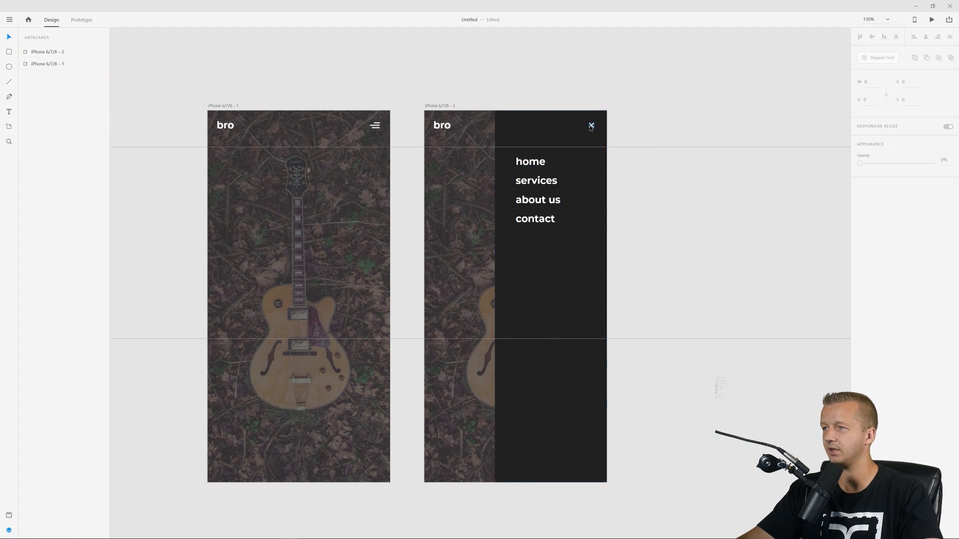
left_click_drag(578, 94, 615, 168)
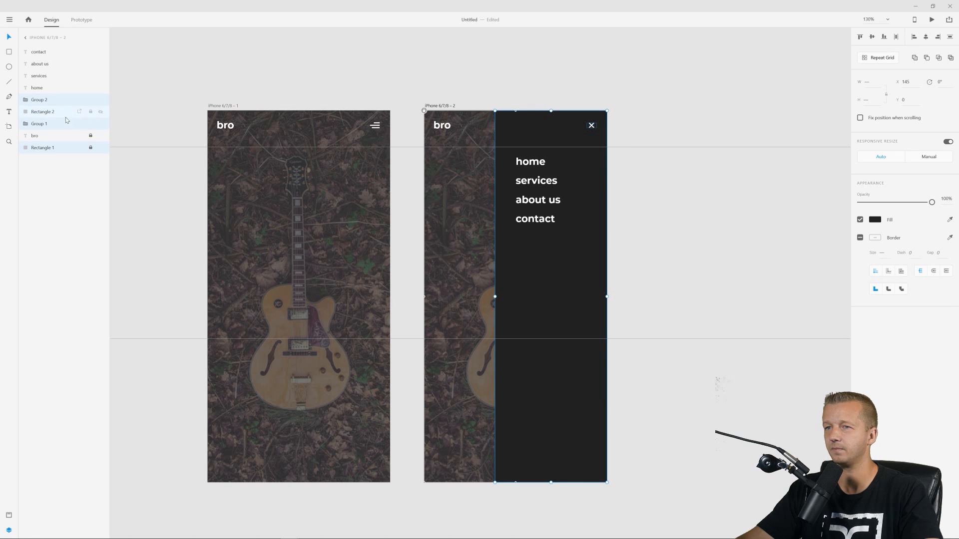
key("ctrl+z")
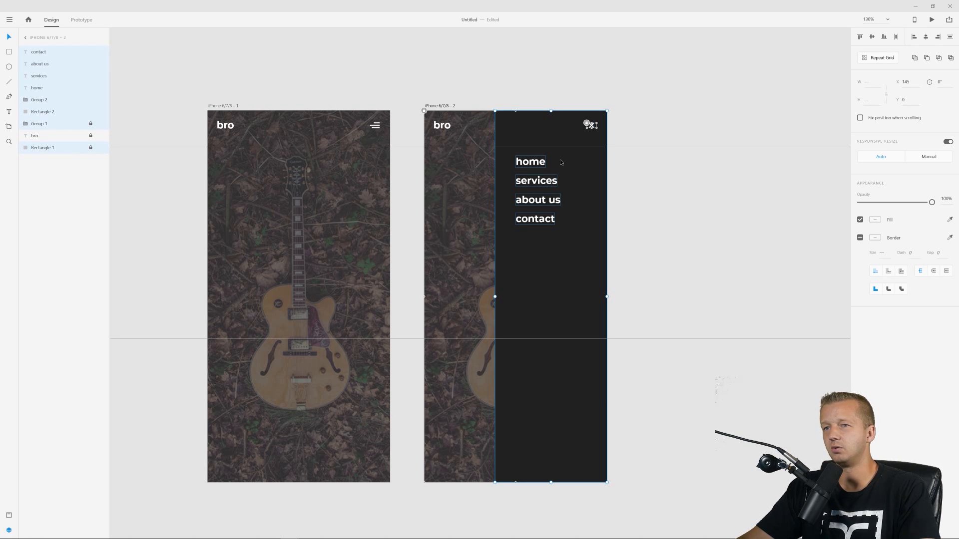
- Group the second artboard's dark panel, close icon and four navigation links, and name the group "nav"
key("ctrl+g")
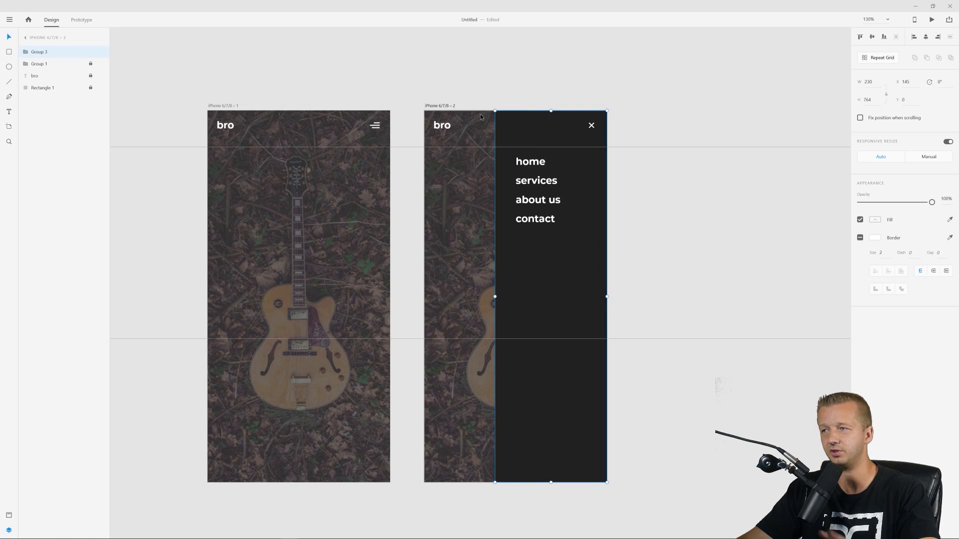
double_click(37, 52)
type("nav")
key("Return")
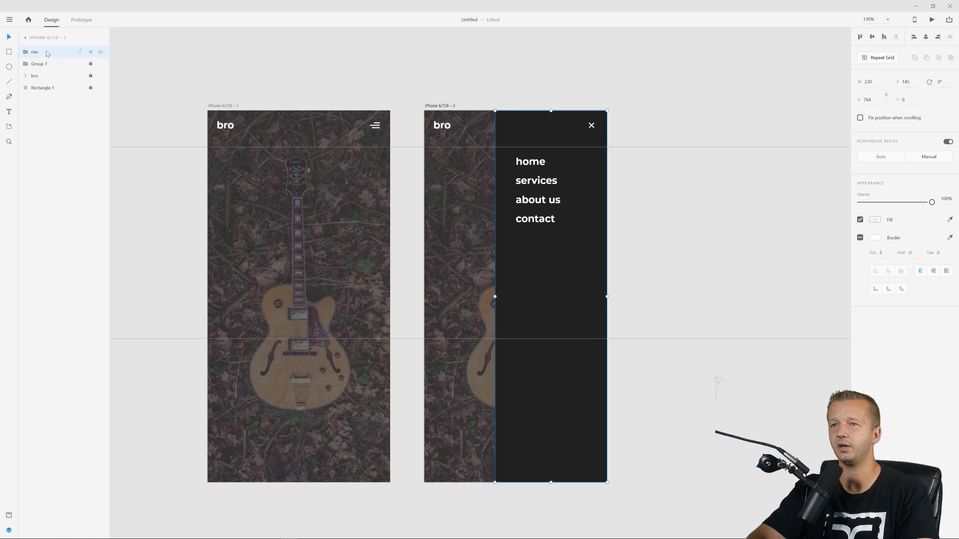
- Duplicate the nav group and place the copy on the first artboard at X 145, Y 0
left_click(482, 94)
left_click(515, 126)
key("ctrl+d")
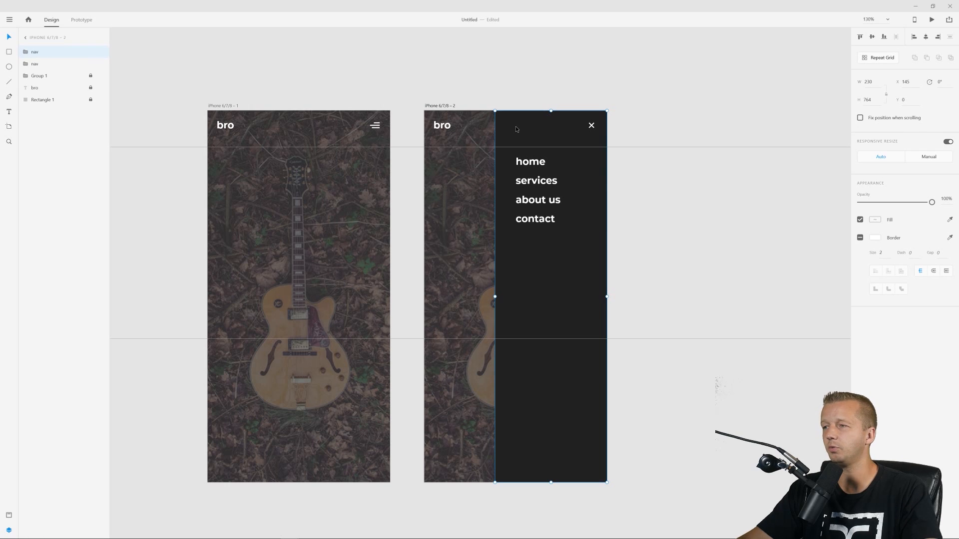
left_click_drag(518, 133, 308, 129)
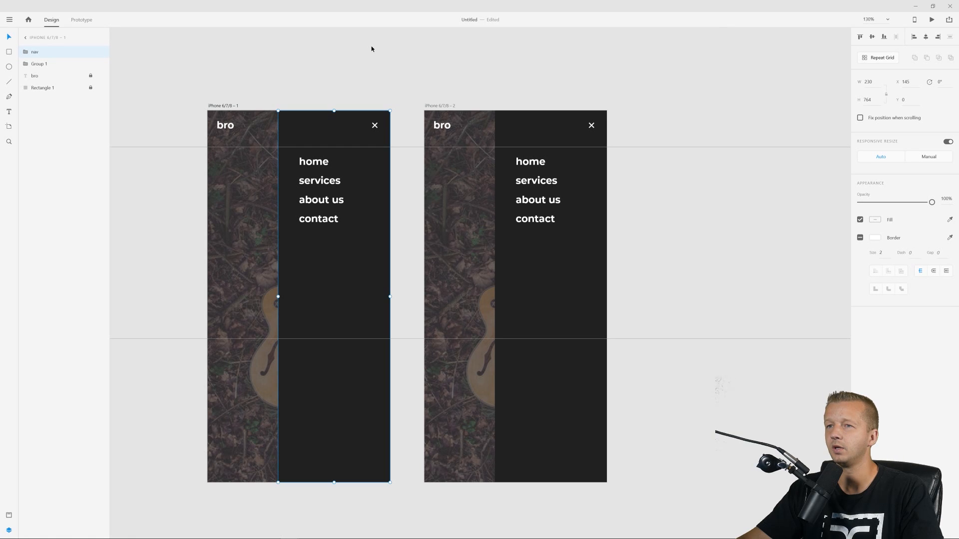
- Move the first artboard's nav group almost entirely off its right edge, to X 366 with Y 0
left_click(372, 48)
left_click(563, 274)
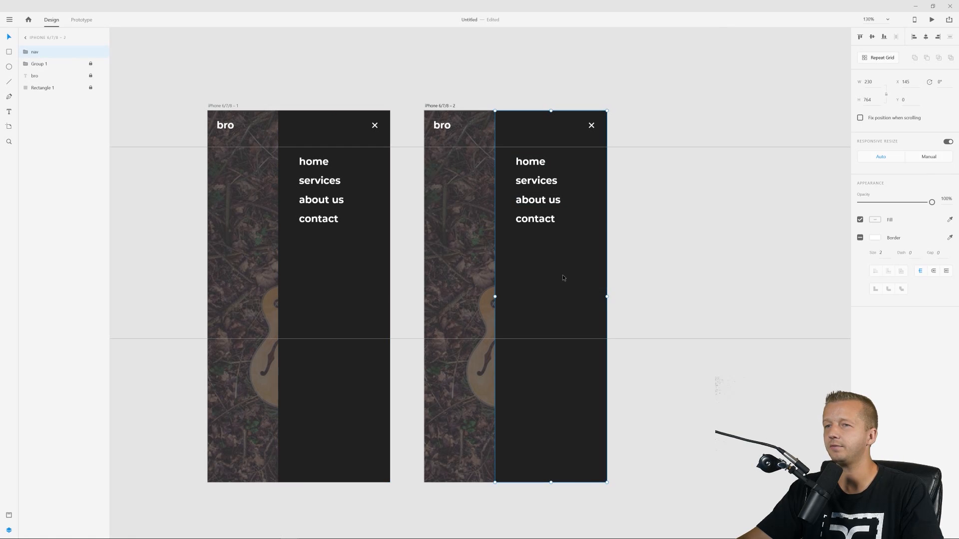
left_click(329, 264)
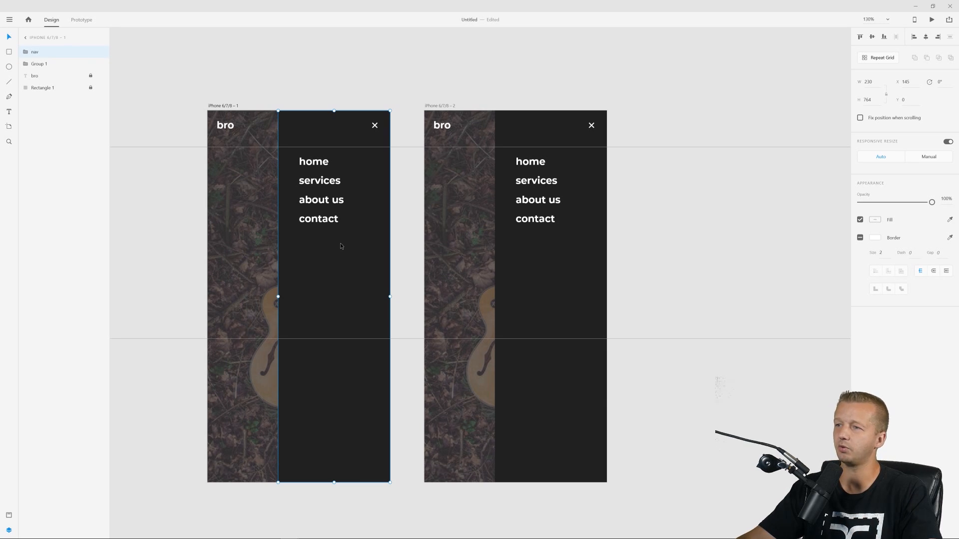
left_click_drag(295, 243, 403, 250)
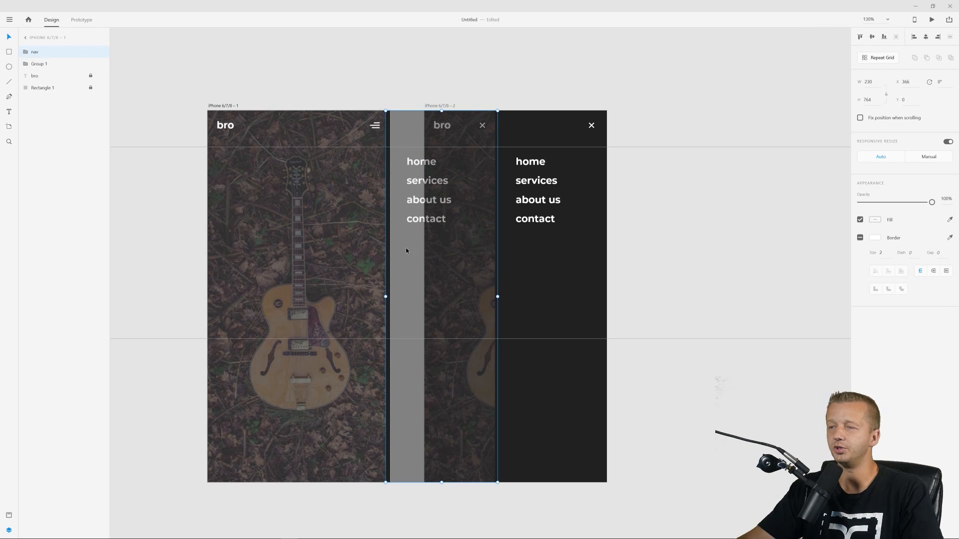
- Move the home, services, about us and contact links inside the first artboard's nav group to X 435
double_click(410, 164)
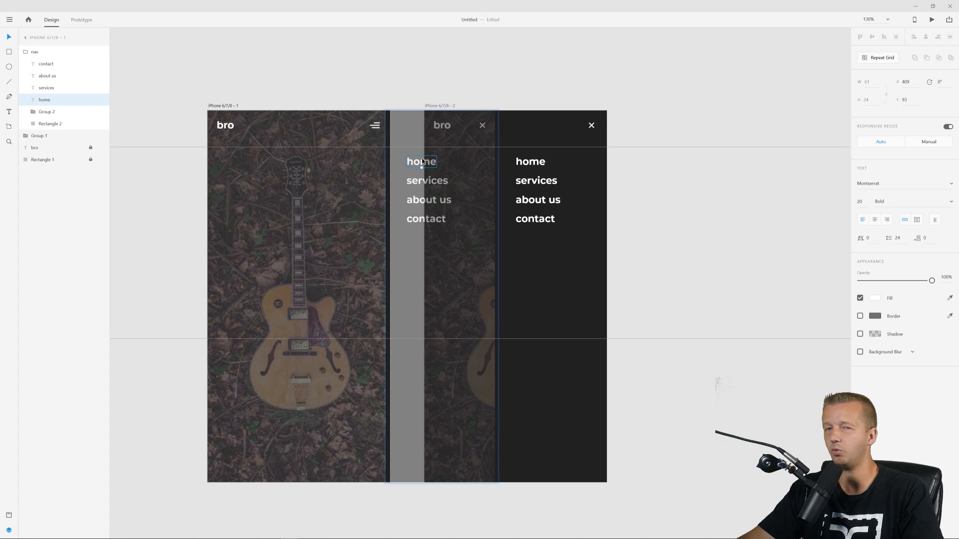
left_click(424, 181, "shift")
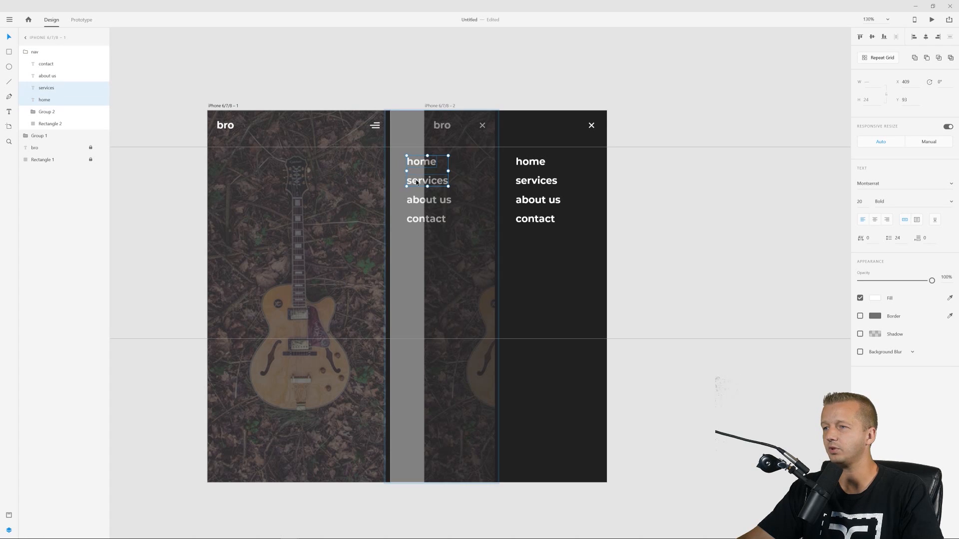
left_click(417, 200, "shift")
left_click(417, 221, "shift")
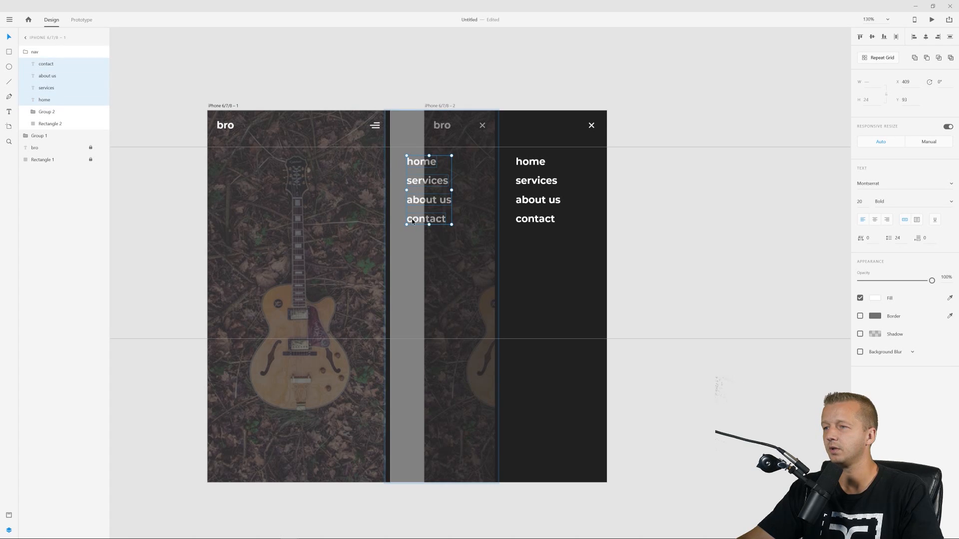
left_click_drag(418, 220, 431, 221)
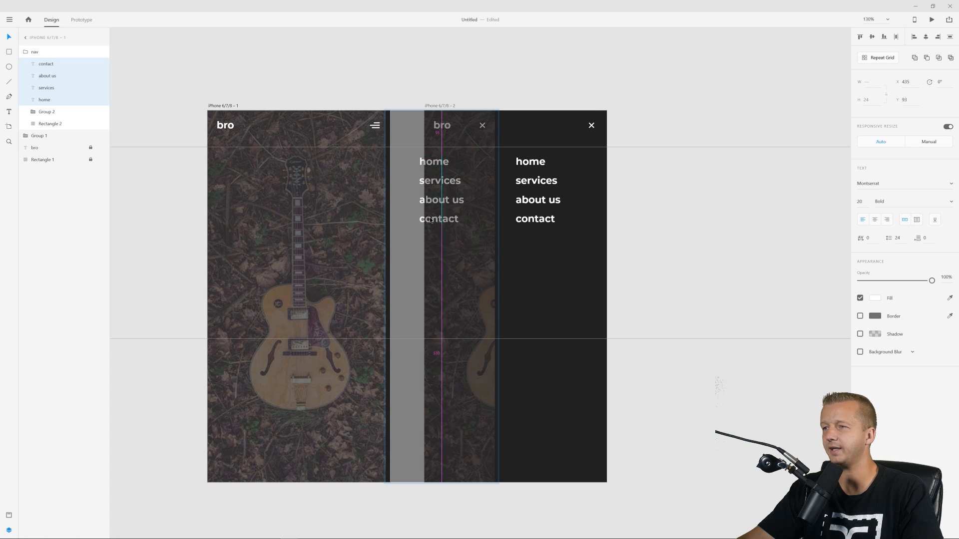
- Stagger the links below home progressively further right, with services at X 450, about us beyond it and contact at X 481
left_click(433, 165, "shift")
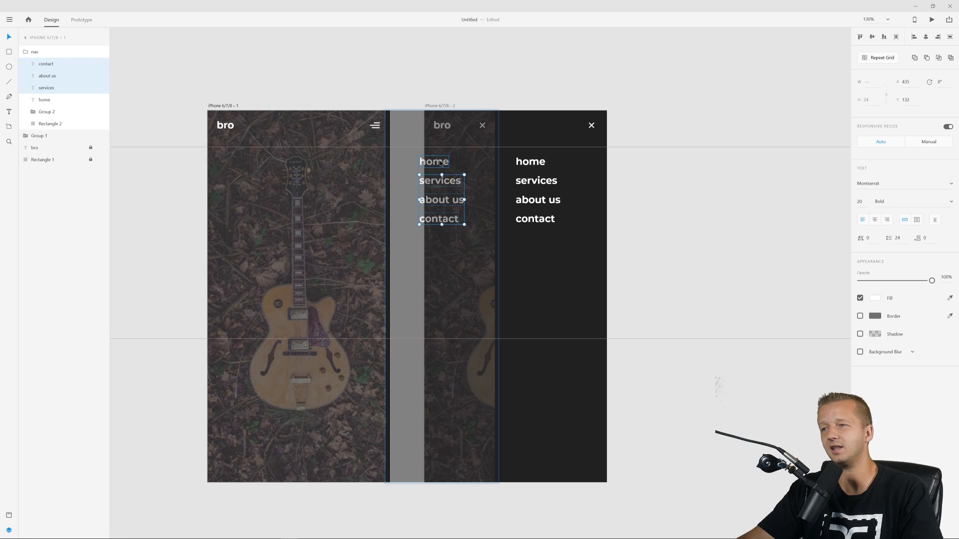
left_click_drag(428, 186, 436, 184)
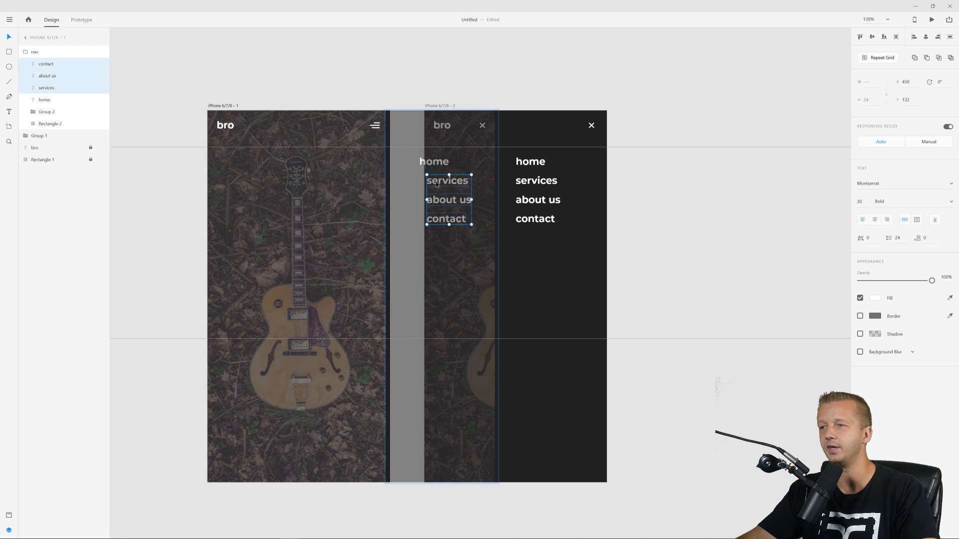
left_click(435, 182, "shift")
left_click_drag(441, 202, 452, 223)
left_click(444, 220)
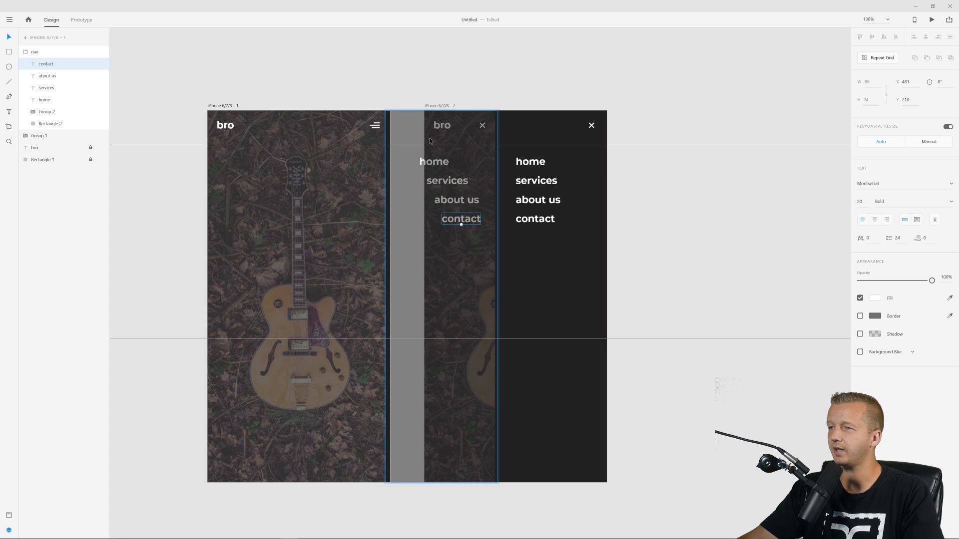
- Set the opacity of the first artboard's whole nav group to 0%
left_click(405, 132)
key("ctrl+v")
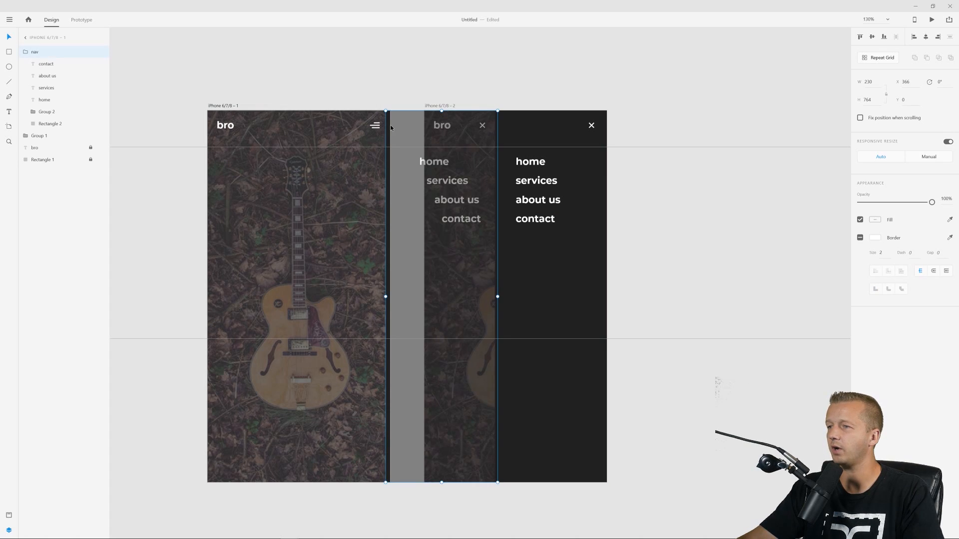
left_click_drag(932, 202, 831, 202)
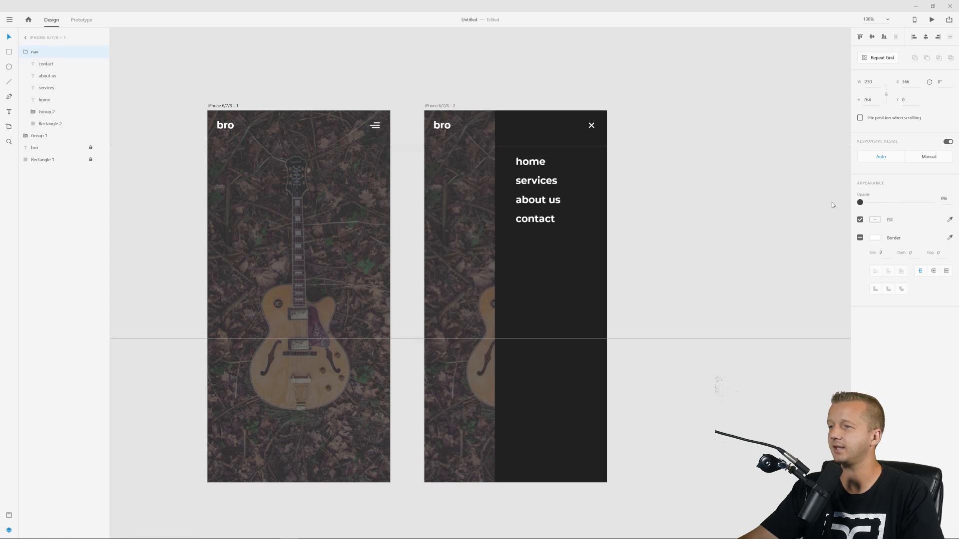
left_click(698, 81)
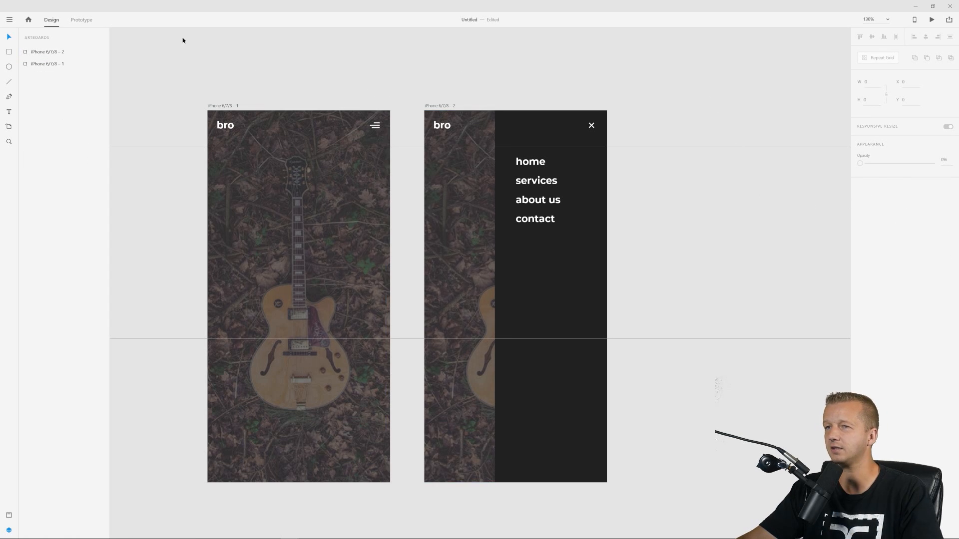
- In Prototype mode, link the first artboard's menu icon to iPhone 6/7/8 – 2 with a Tap trigger and the Auto-Animate action
left_click(86, 21)
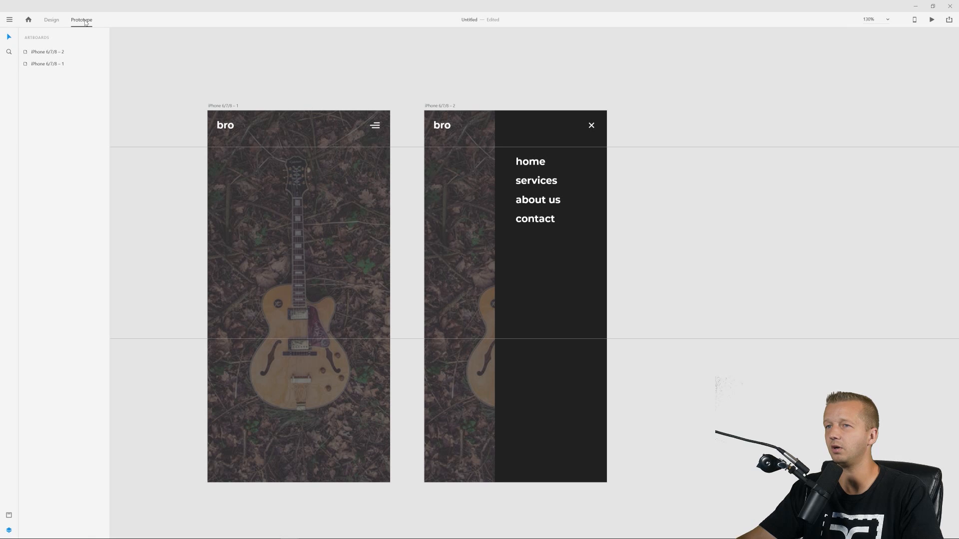
left_click(226, 106)
left_click(375, 125)
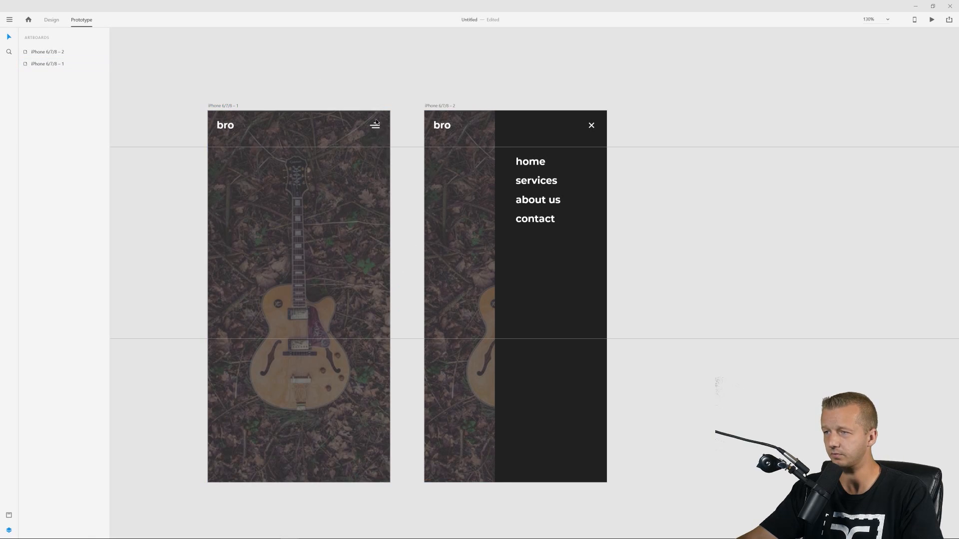
left_click_drag(383, 127, 481, 209)
left_click(475, 331)
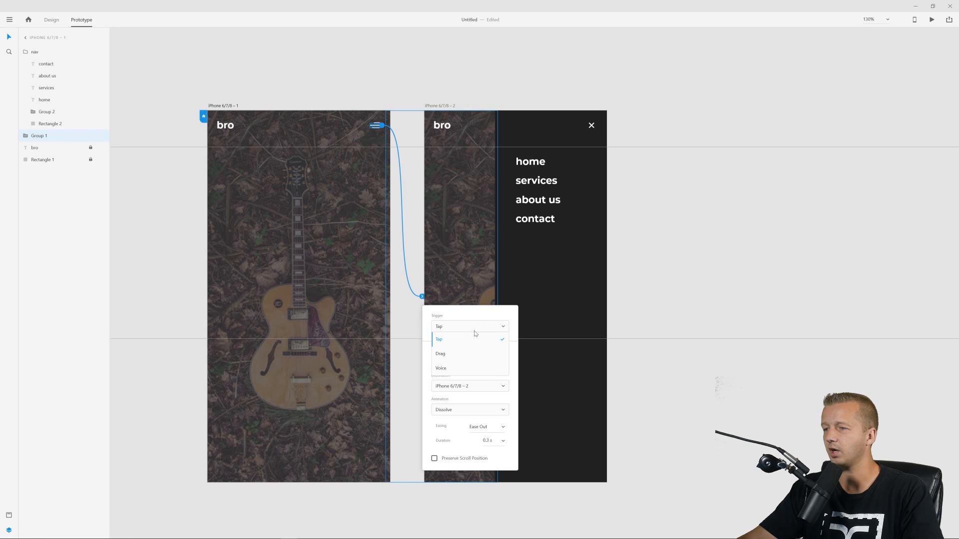
left_click(445, 344)
left_click(468, 363)
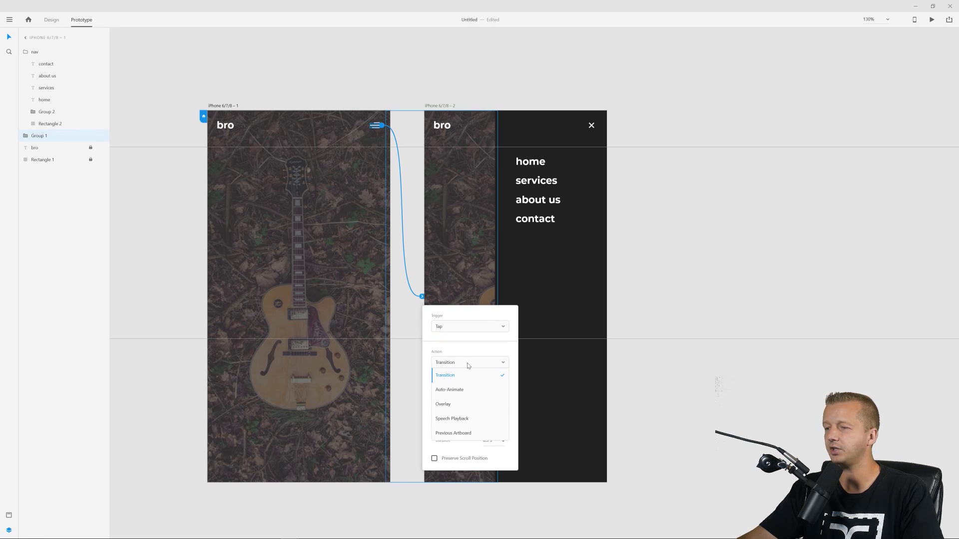
left_click(464, 392)
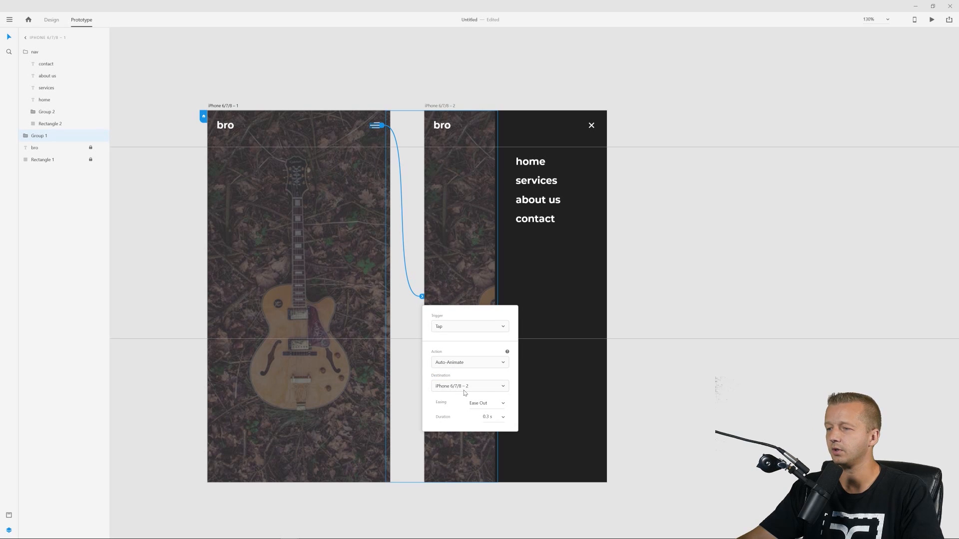
- Keep Ease Out easing on the menu icon's Auto-Animate link and set its duration to 0.6 s
left_click(503, 407)
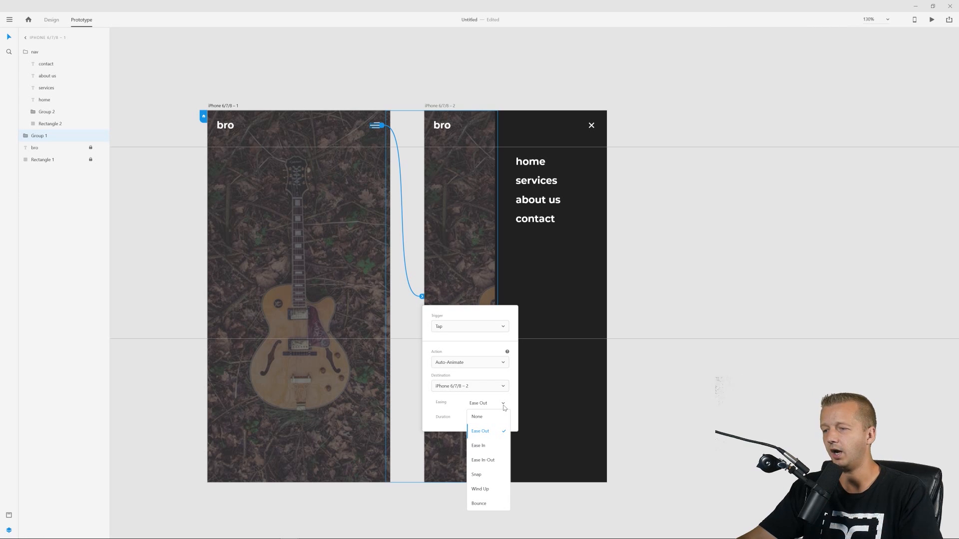
left_click(503, 408)
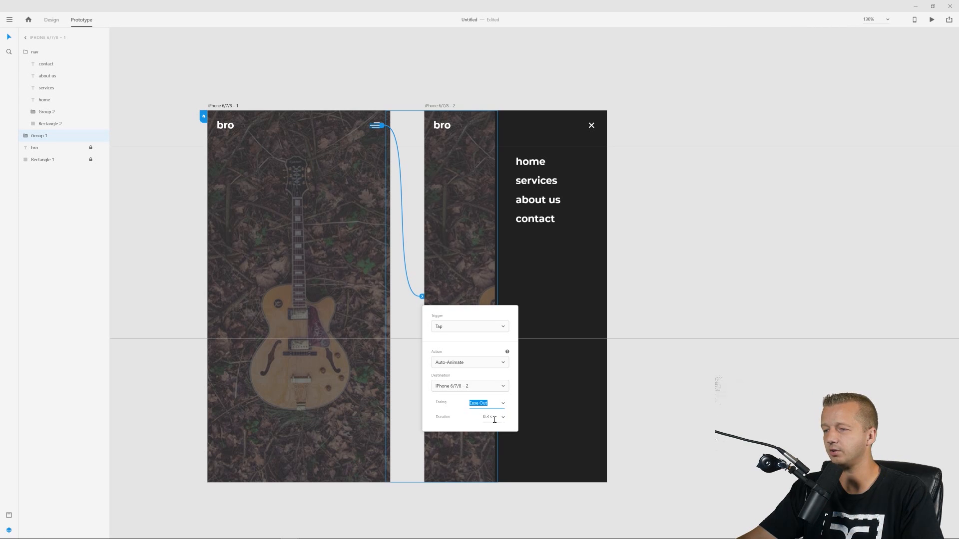
left_click(489, 418)
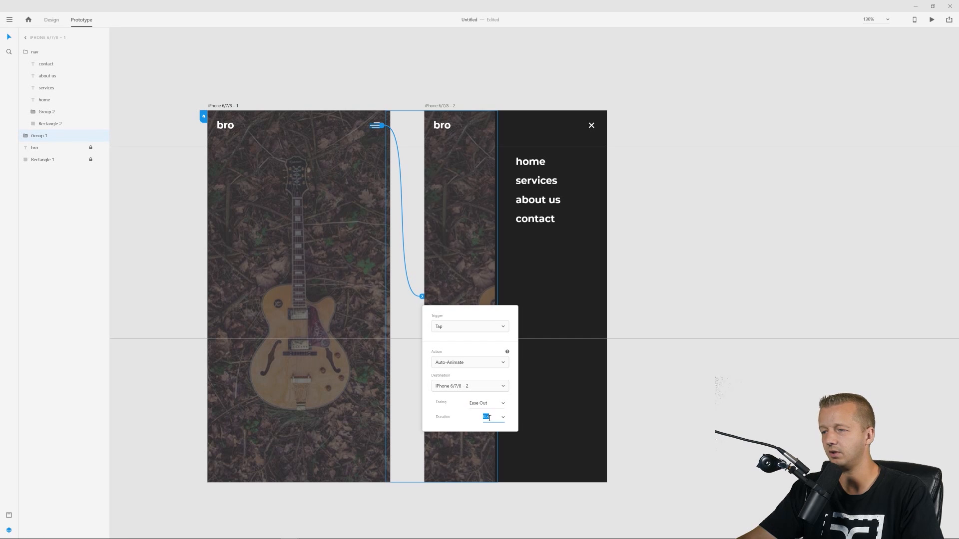
left_click(503, 420)
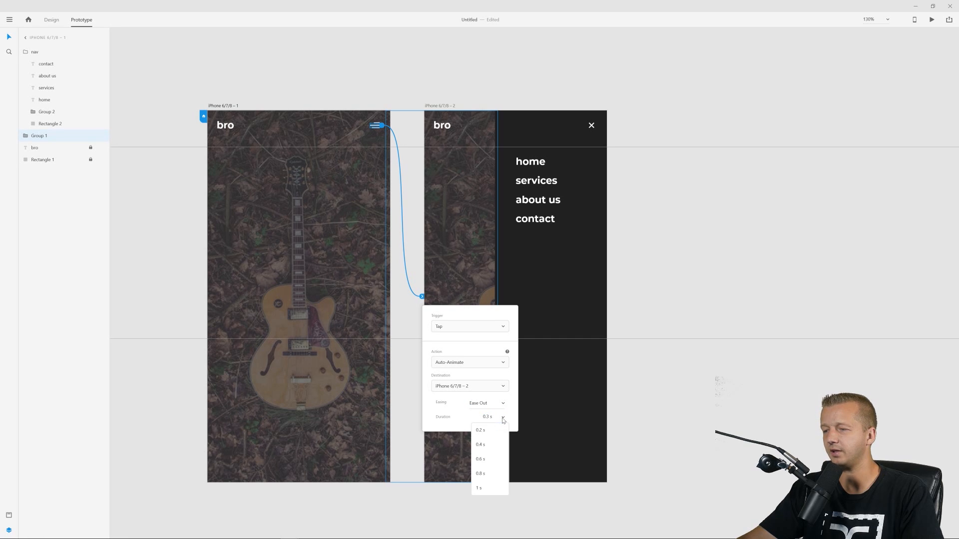
left_click(494, 459)
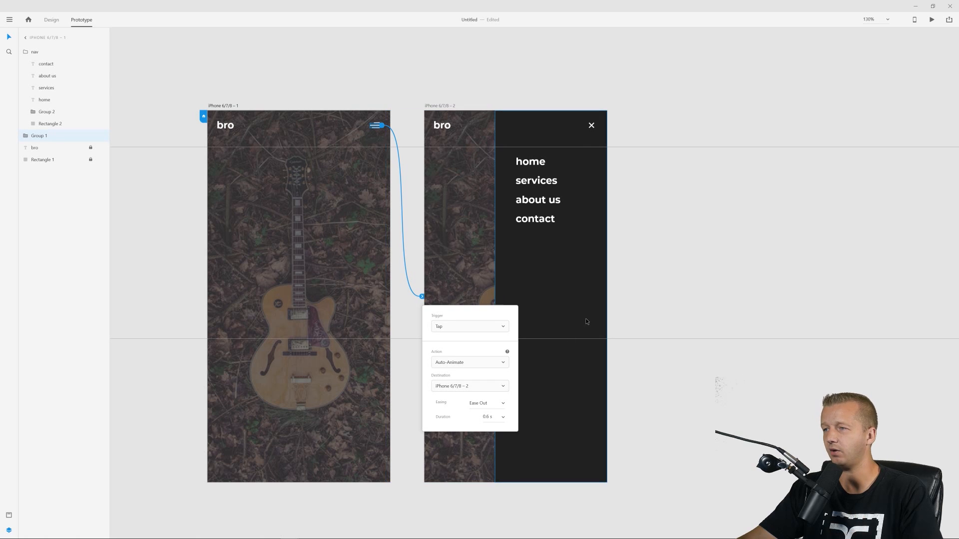
left_click(799, 151)
- Preview the prototype twice, opening the slide-out navigation from the menu icon each time, and close the preview
left_click(932, 20)
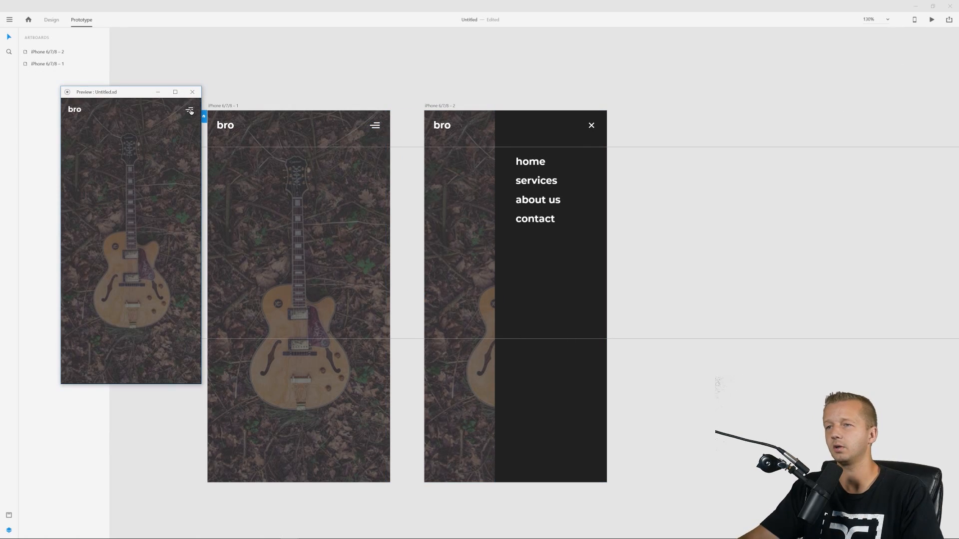
left_click_drag(143, 93, 226, 52)
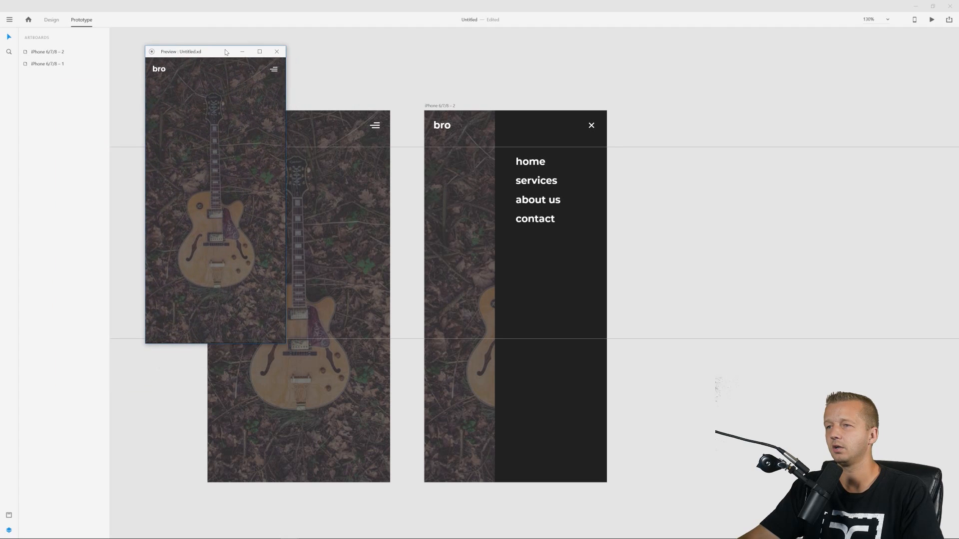
left_click(274, 70)
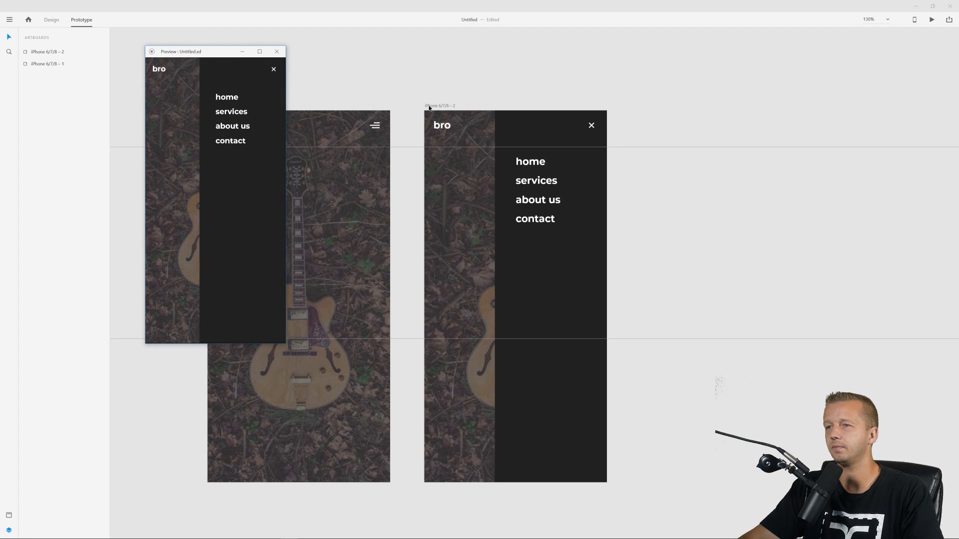
left_click(277, 52)
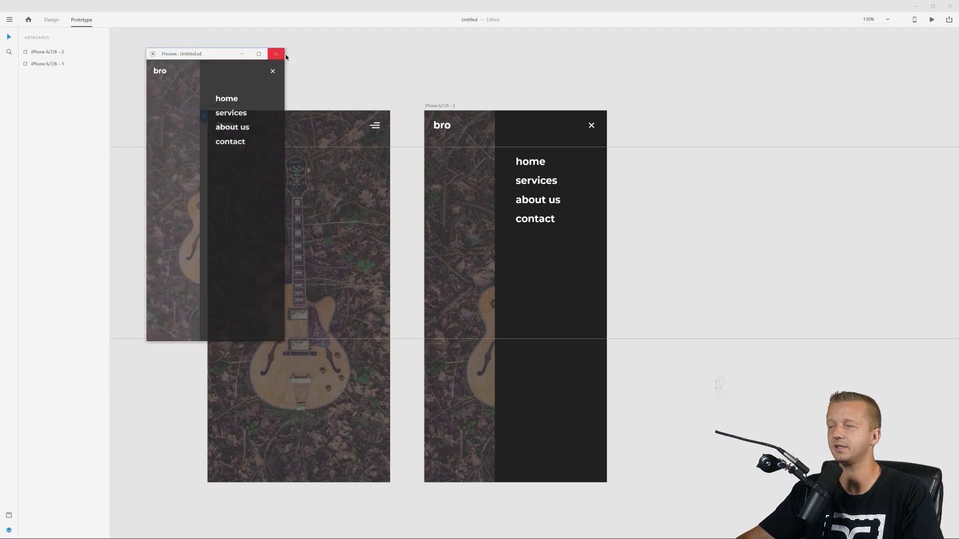
left_click(932, 20)
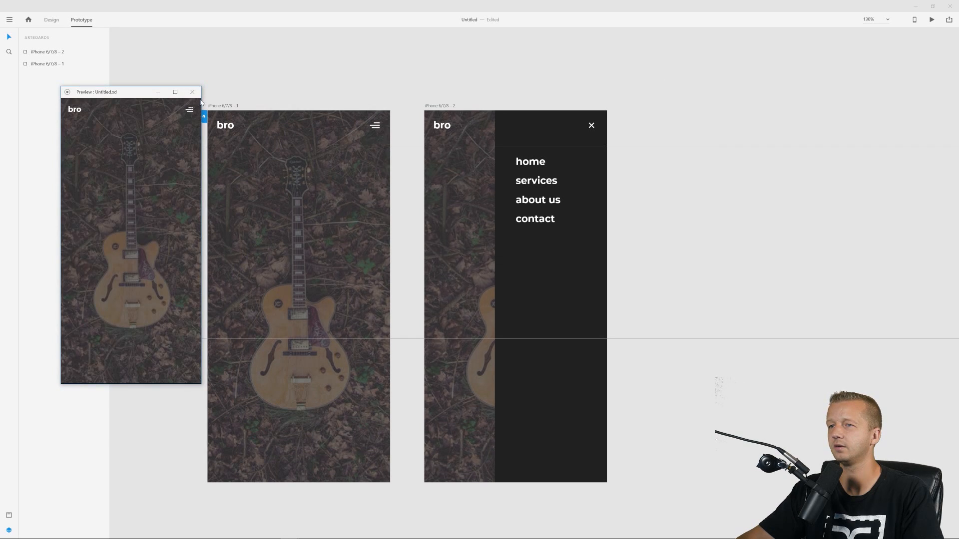
left_click(189, 111)
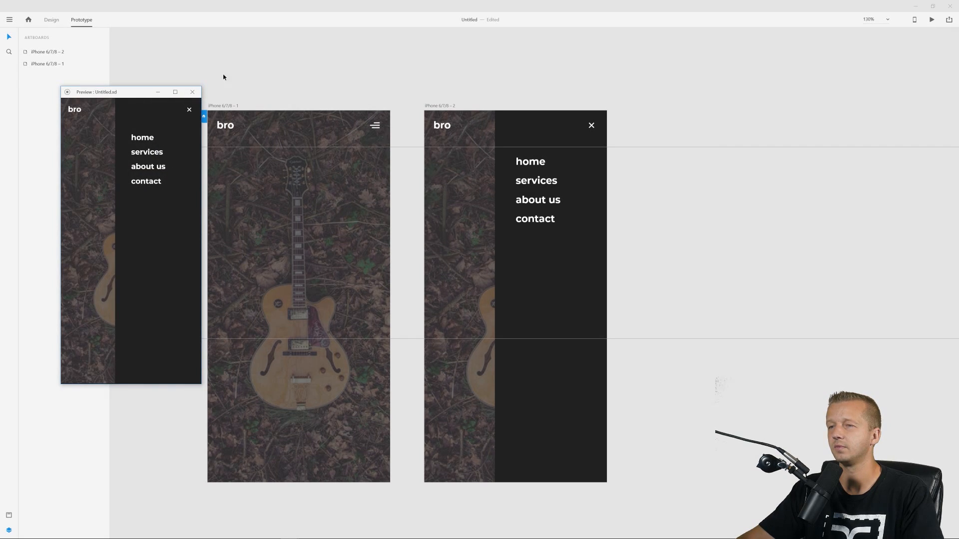
left_click(193, 92)
- Set the duration of the first artboard's menu icon interaction to 1 s
left_click(233, 106)
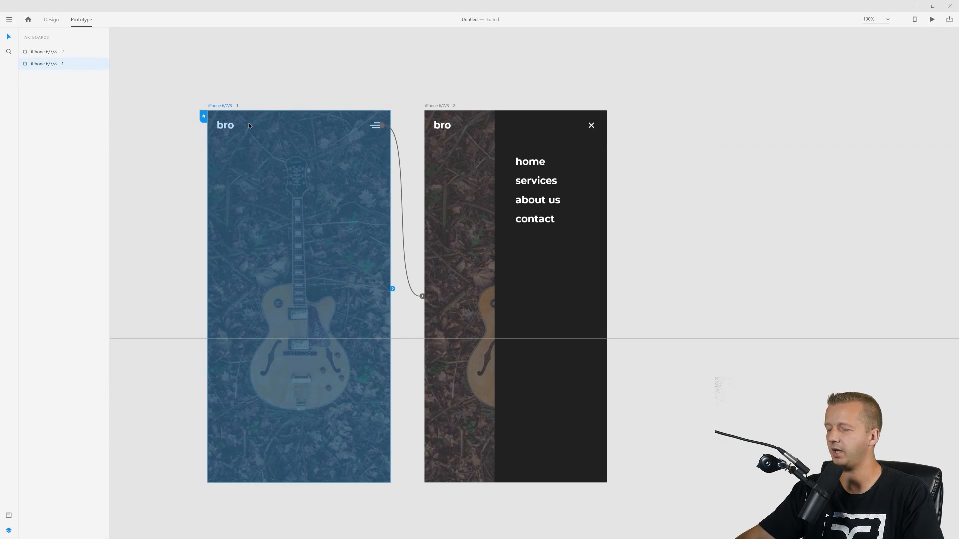
left_click(375, 125)
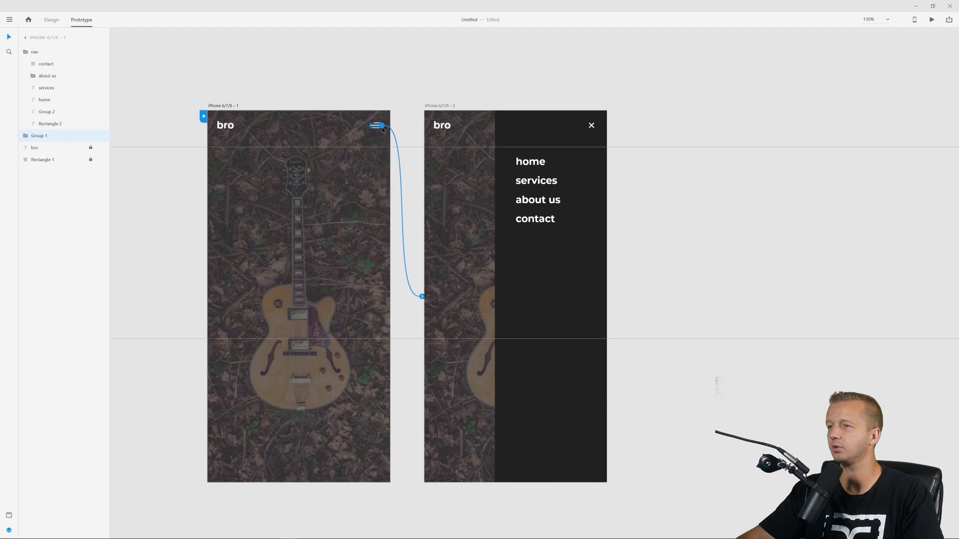
left_click(390, 136)
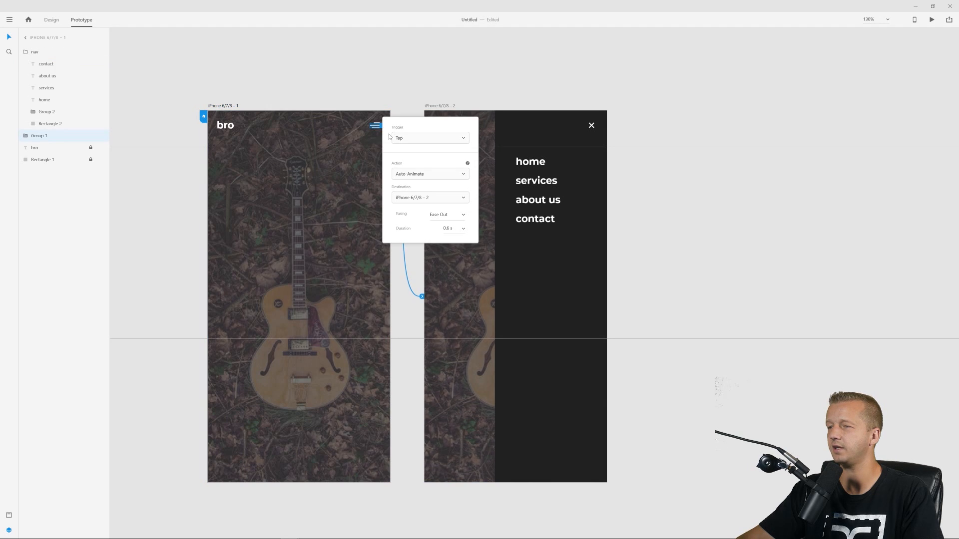
left_click(463, 230)
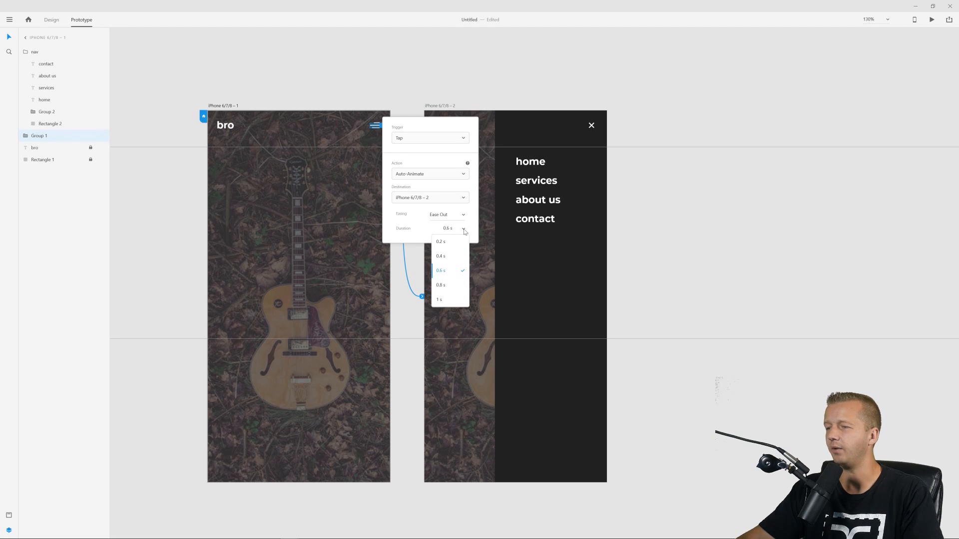
left_click(441, 300)
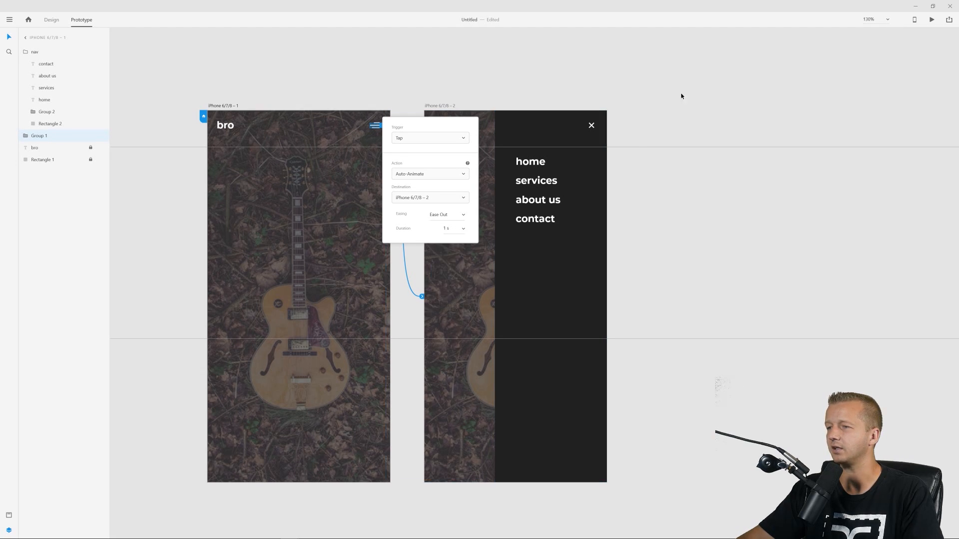
- Preview the navigation opening at the slower speed beside the artboards, and close the preview
left_click(931, 20)
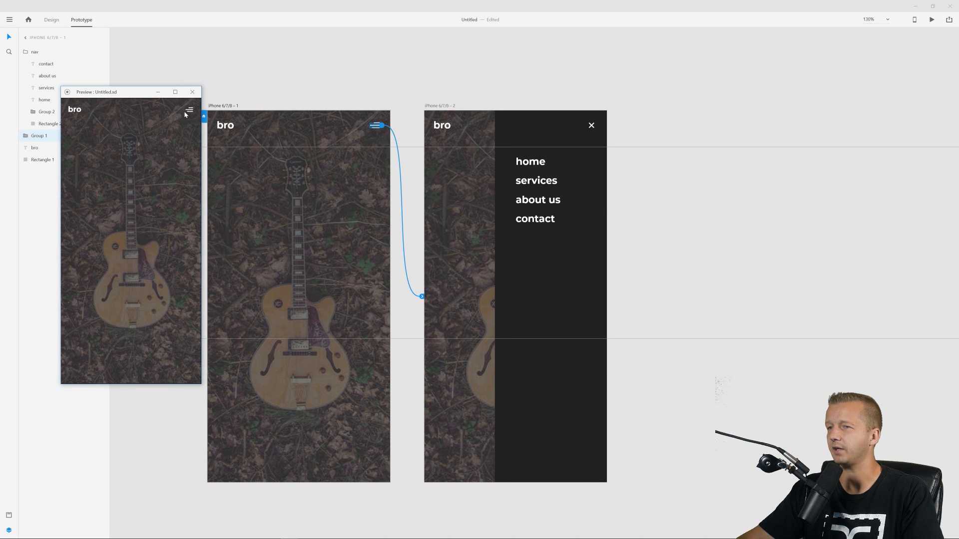
left_click_drag(148, 95, 722, 81)
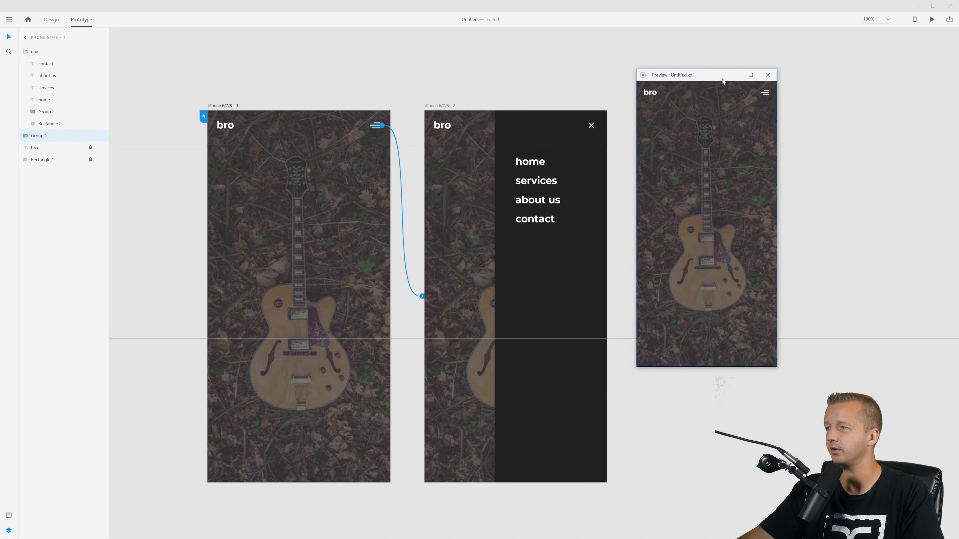
left_click(768, 96)
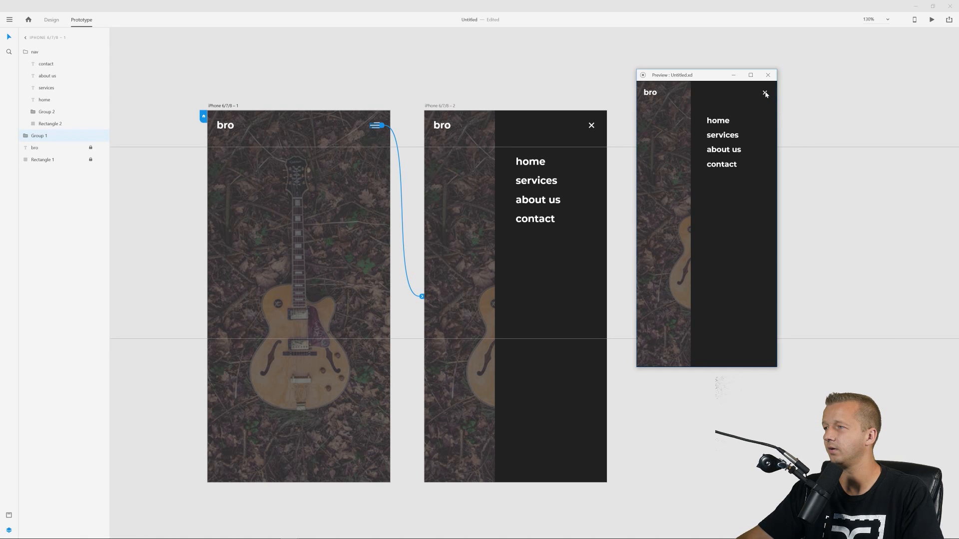
left_click(768, 75)
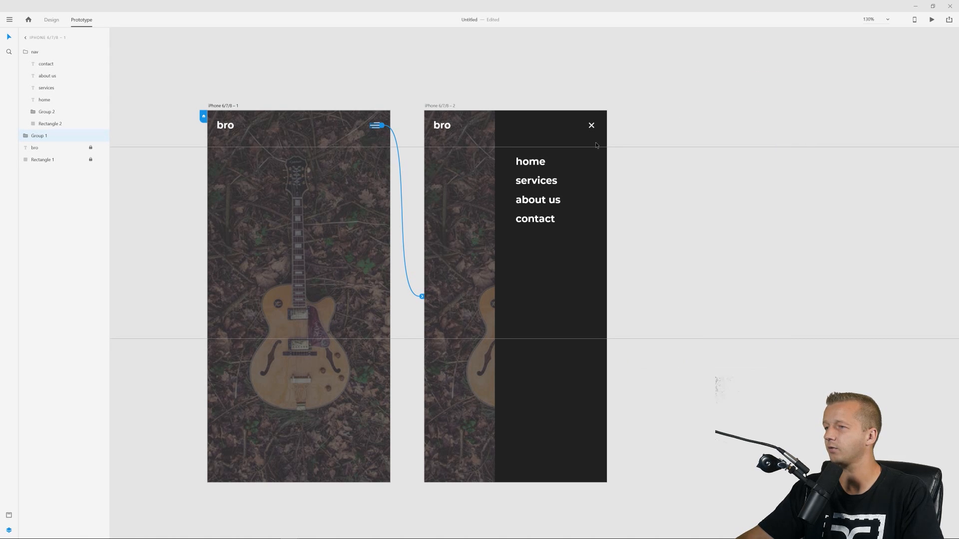
- Try Wind Up easing on the menu icon's interaction and preview how the navigation opens with it
left_click(383, 128)
left_click(446, 215)
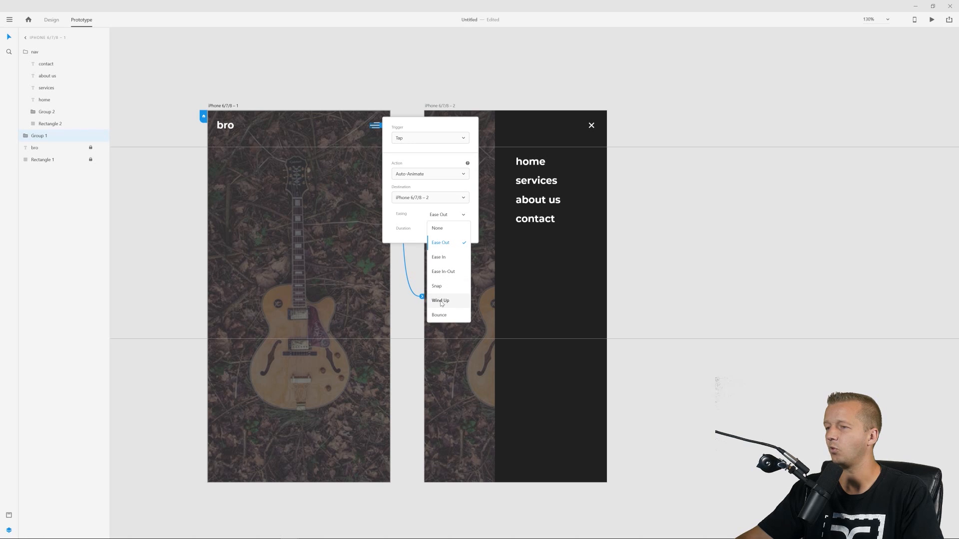
left_click(441, 301)
key("ctrl+Return")
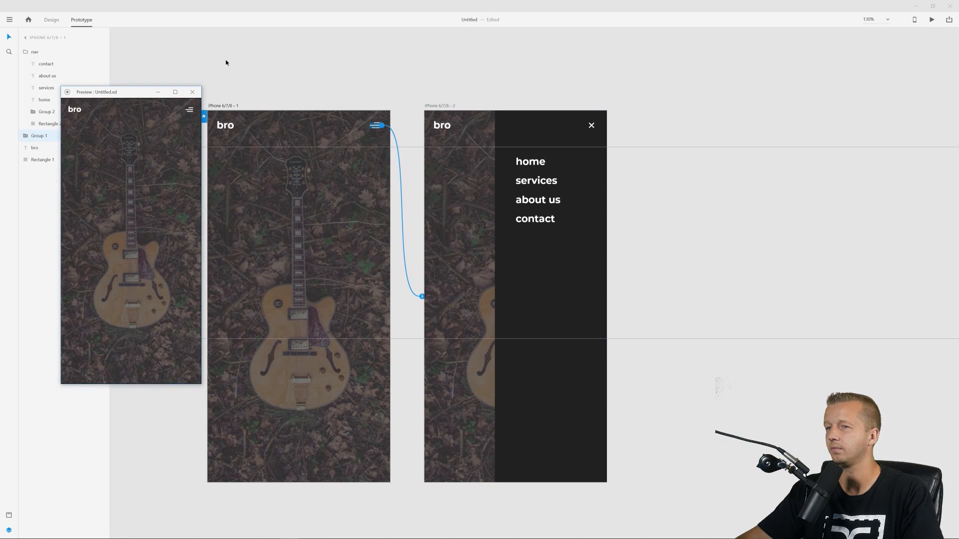
left_click(183, 111)
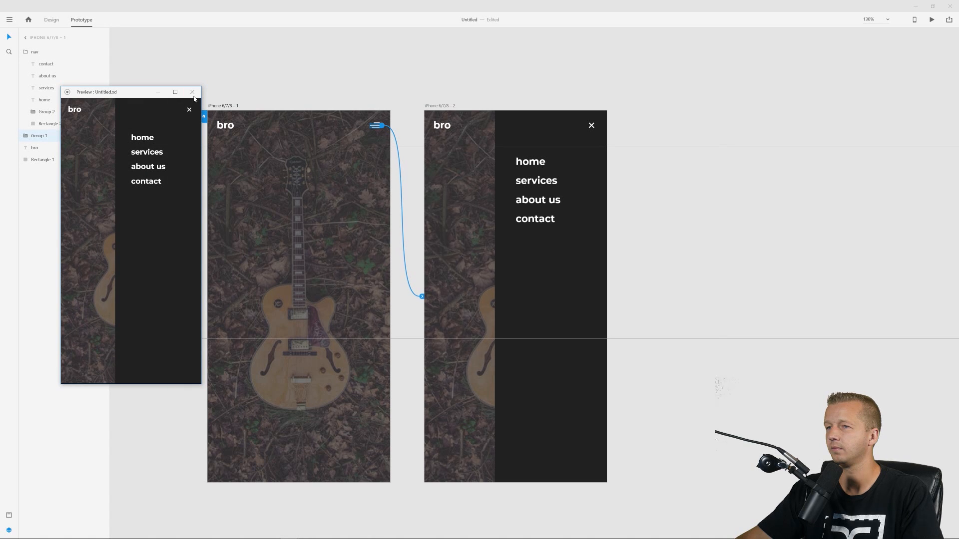
left_click(194, 95)
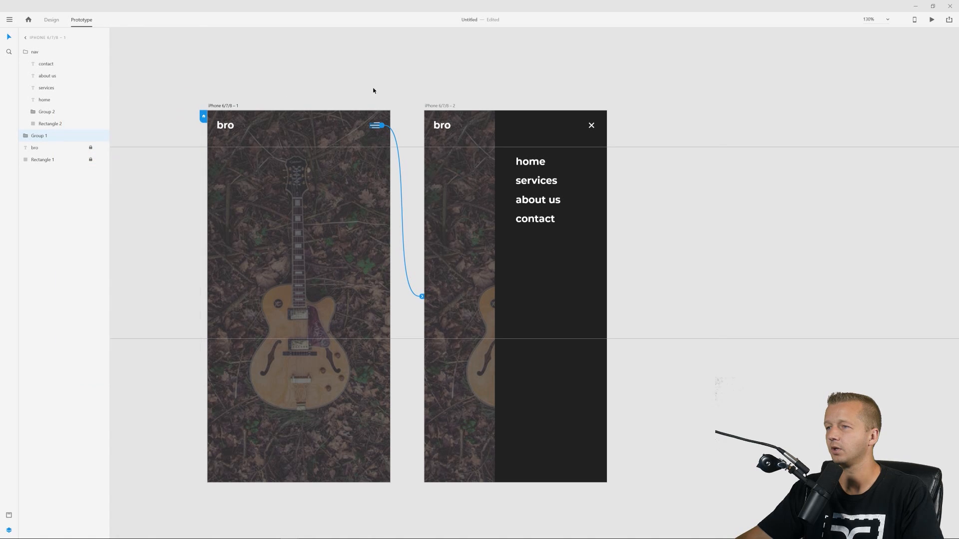
- Set the easing of the menu icon's Auto-Animate interaction to Ease In
left_click(383, 127)
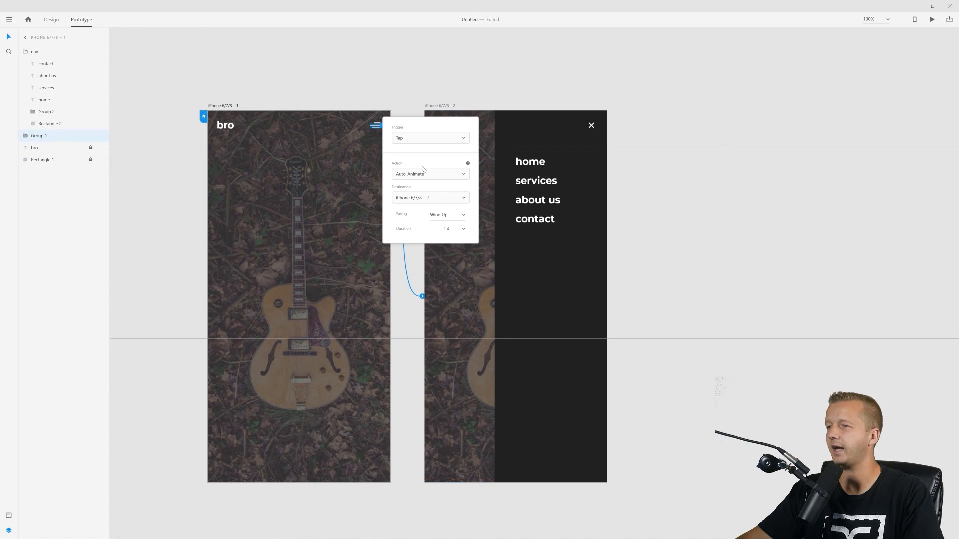
left_click(463, 219)
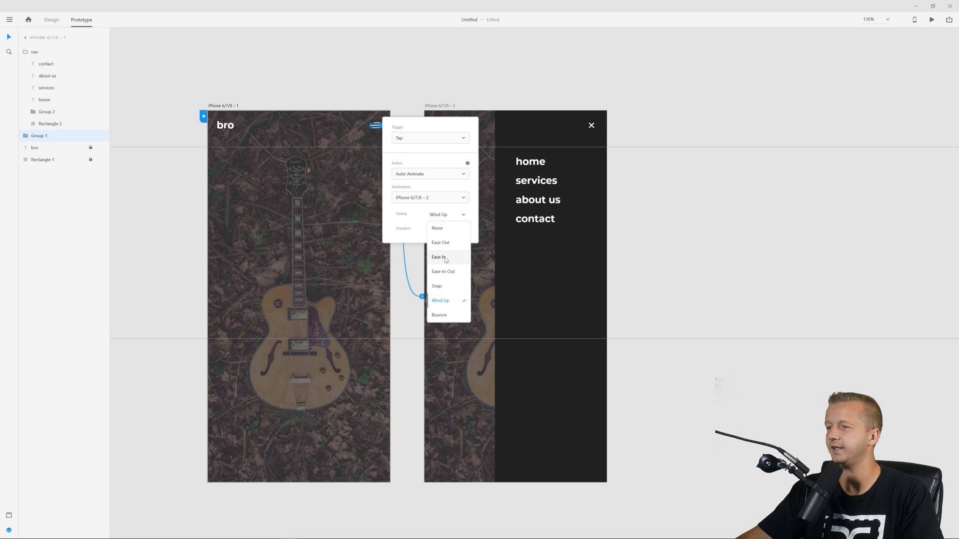
left_click(770, 180)
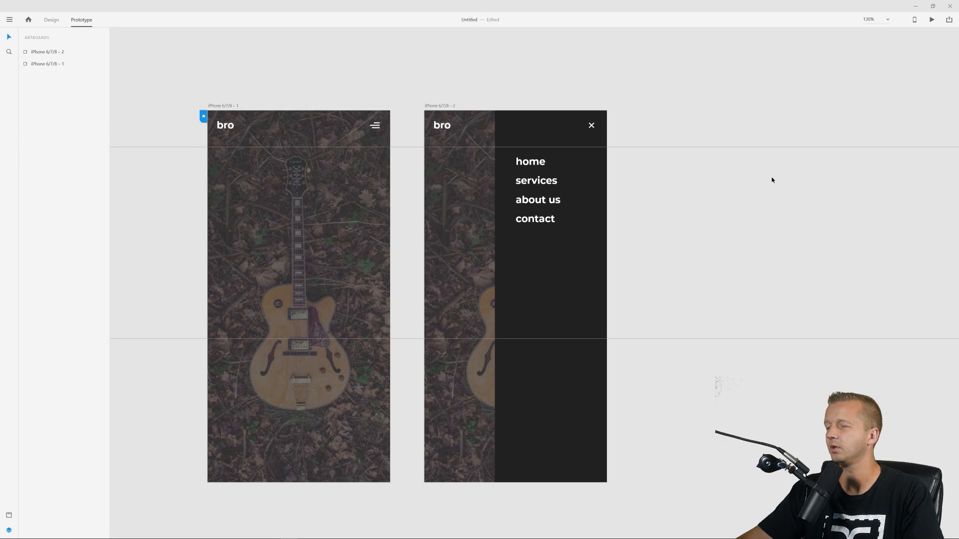
- Link the close icon inside the second artboard's nav group back to iPhone 6/7/8 – 1 with a Tap-triggered Auto-Animate, Ease In, 1 s
left_click(593, 129)
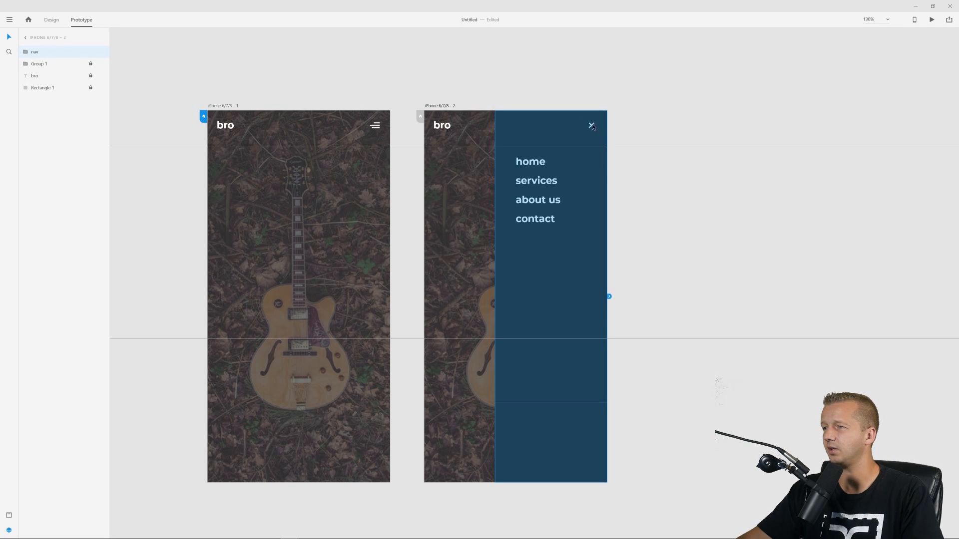
double_click(592, 126)
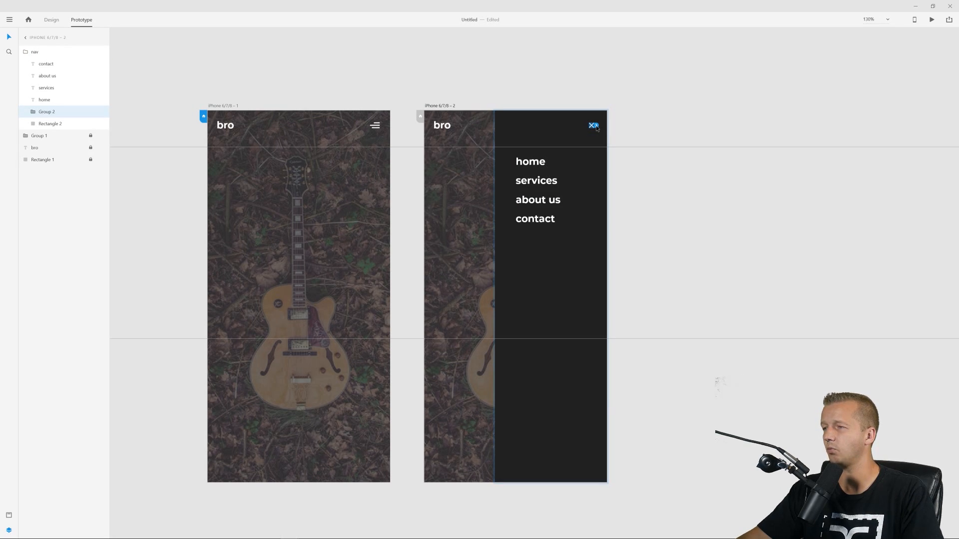
left_click_drag(595, 127, 371, 263)
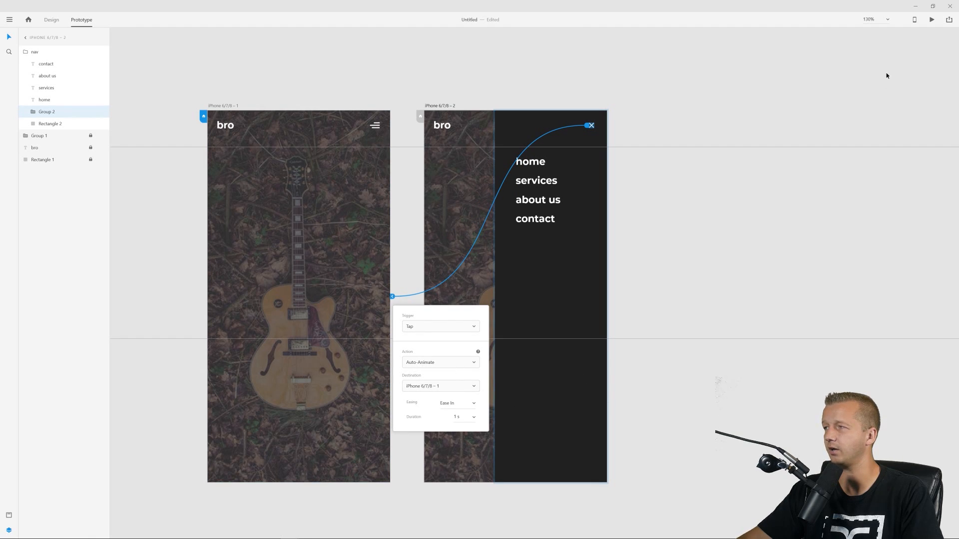
- Preview the close icon's transition back to the first artboard, and close the preview
left_click(932, 21)
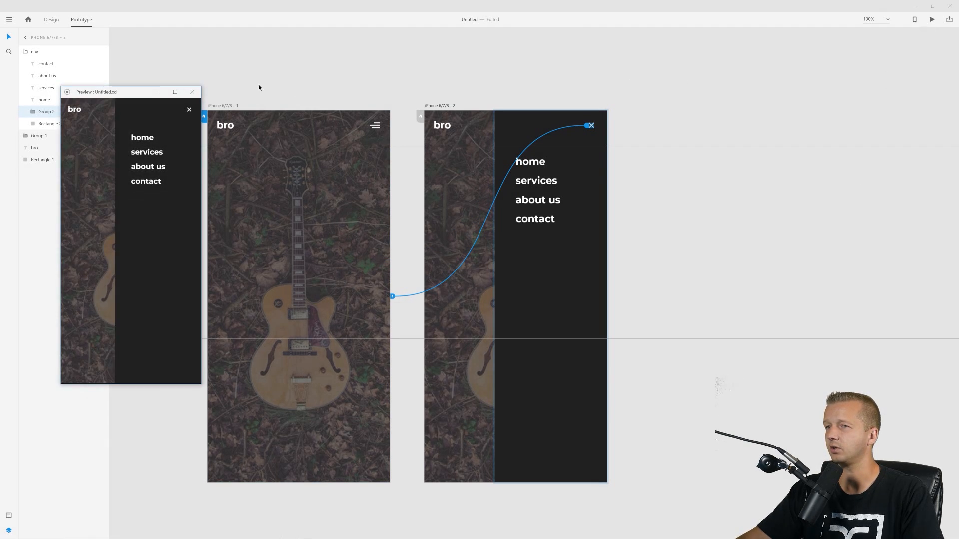
left_click(190, 110)
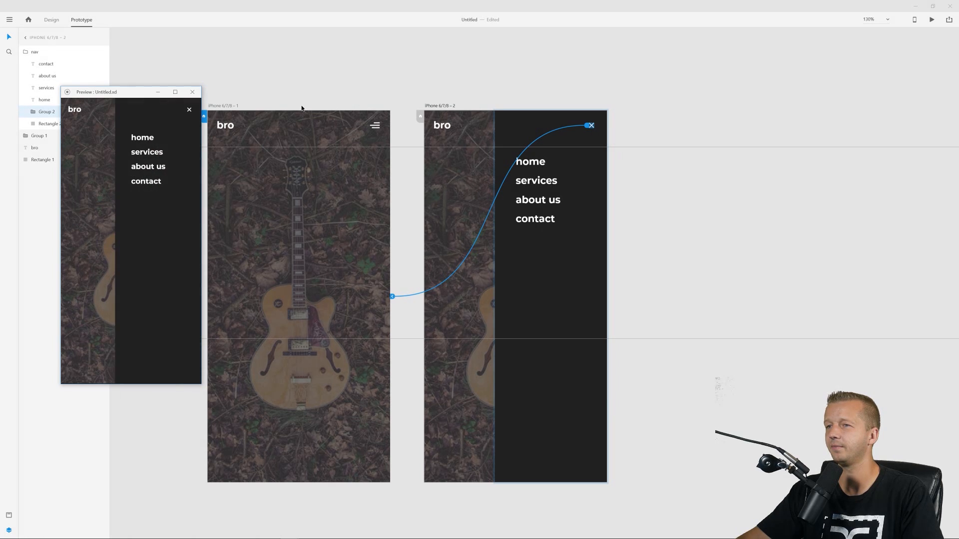
left_click(190, 109)
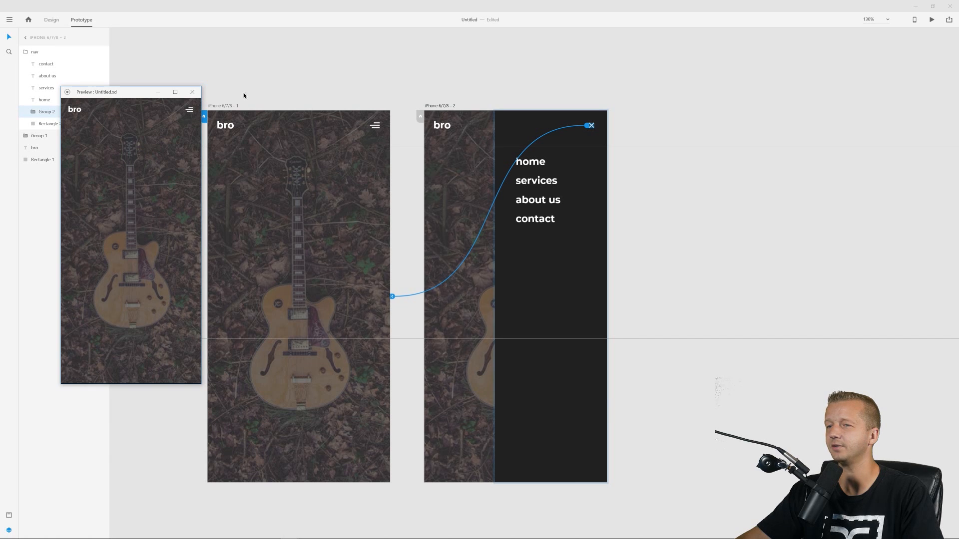
left_click(192, 92)
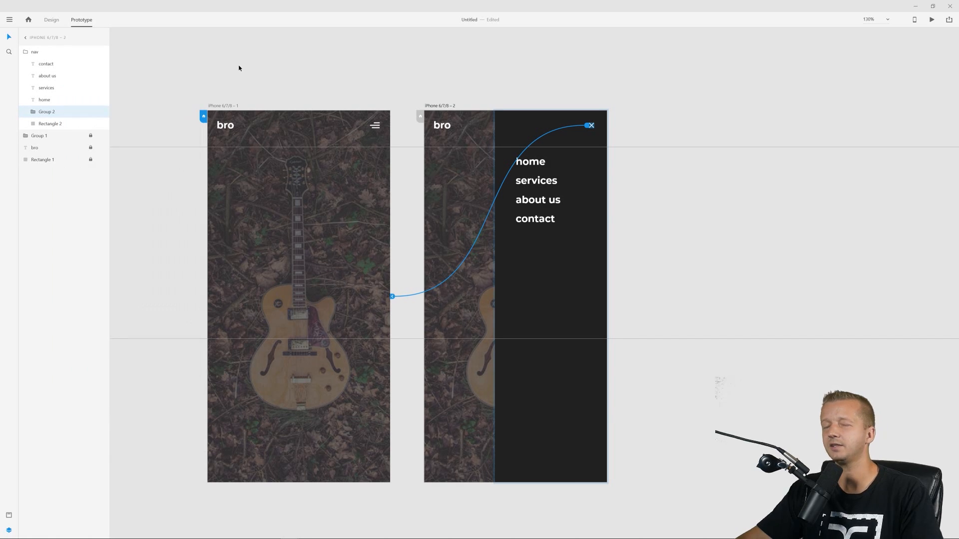
left_click(233, 79)
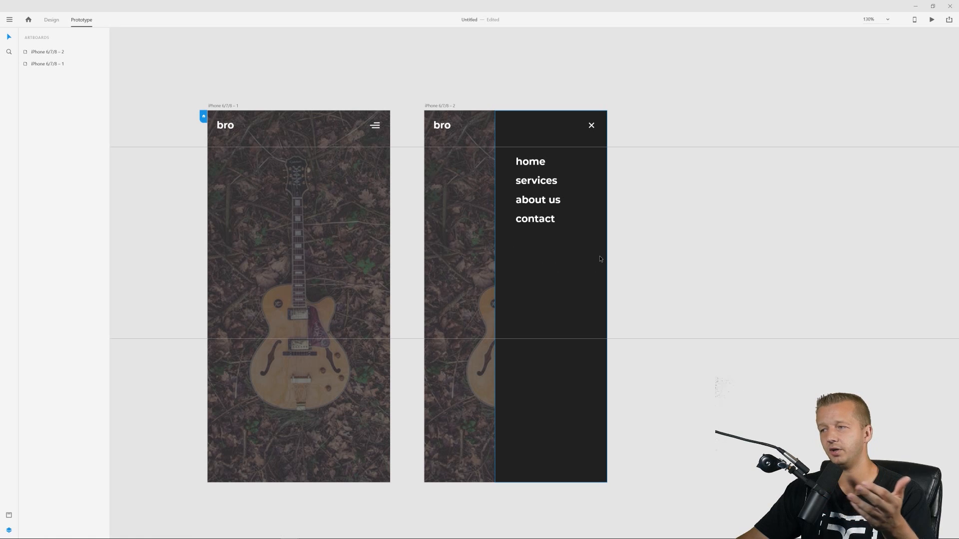
- Shift the home, services, about us and contact links together slightly to the left inside the second artboard's nav panel
left_click(520, 183)
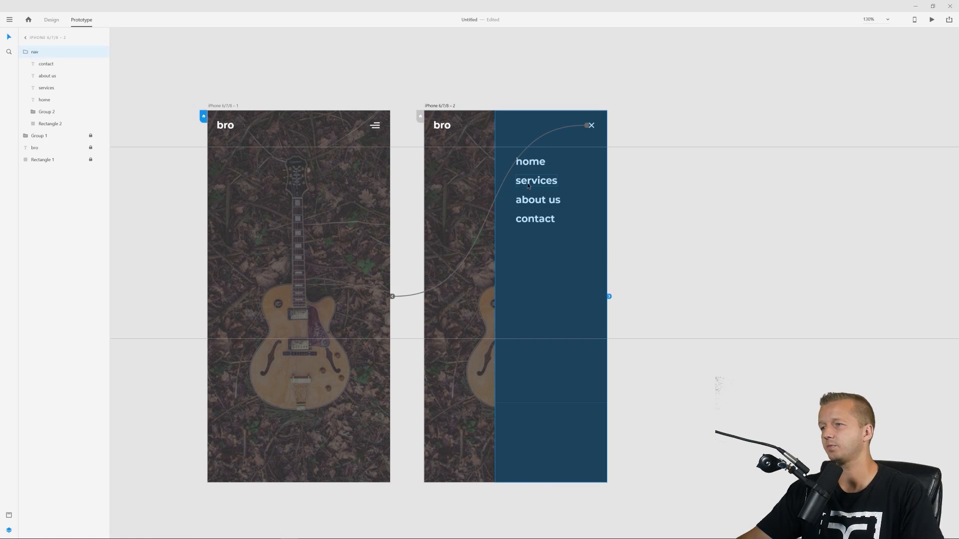
double_click(532, 167)
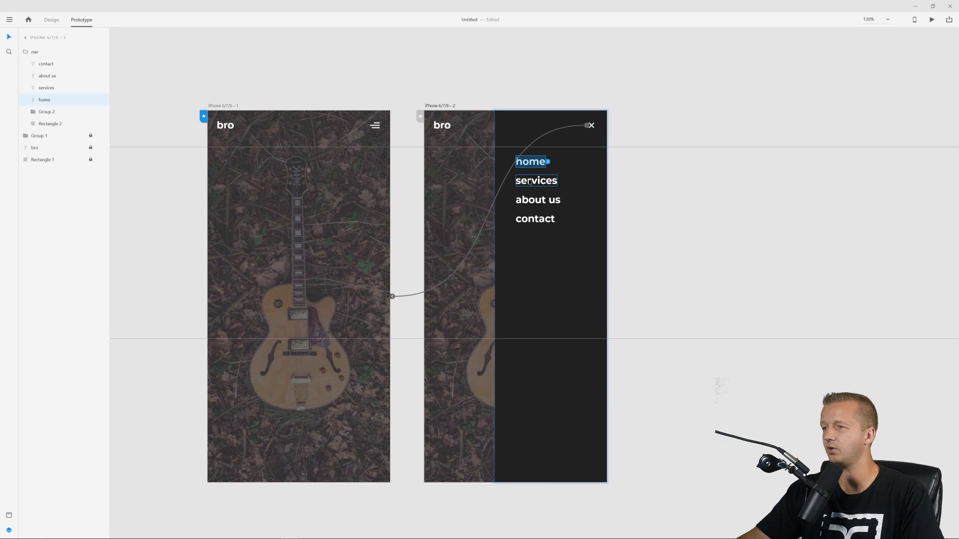
left_click(534, 182, "shift")
left_click(536, 203, "shift")
left_click(527, 220, "shift")
left_click_drag(527, 220, 516, 220)
left_click(643, 217)
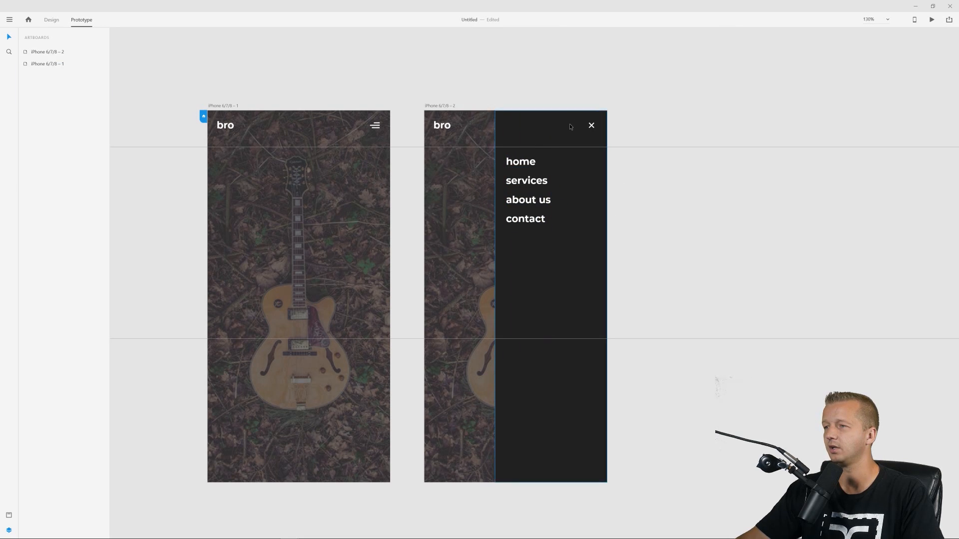
left_click(375, 126)
left_click(357, 79)
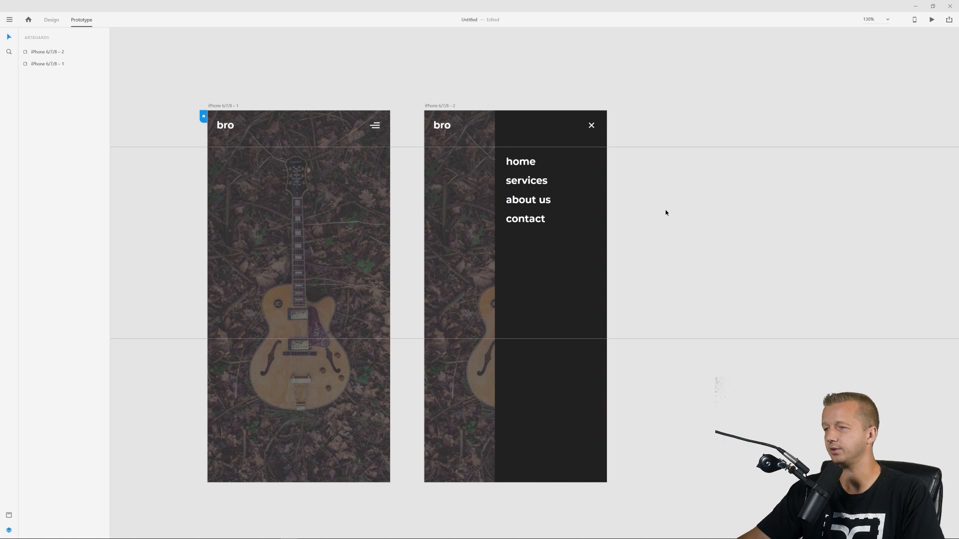
- Switch to design mode and duplicate the iPhone 6/7/8 – 2 artboard
left_click(57, 20)
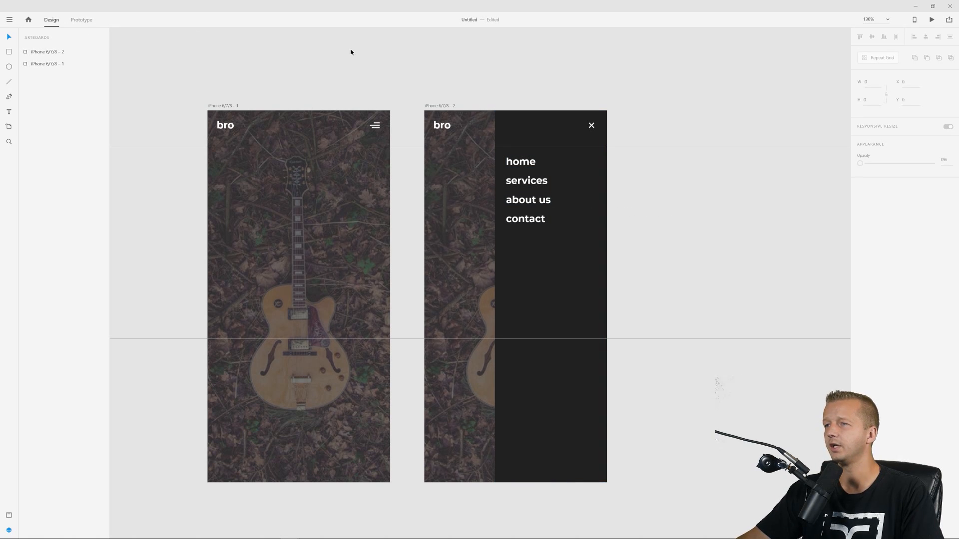
left_click(434, 107)
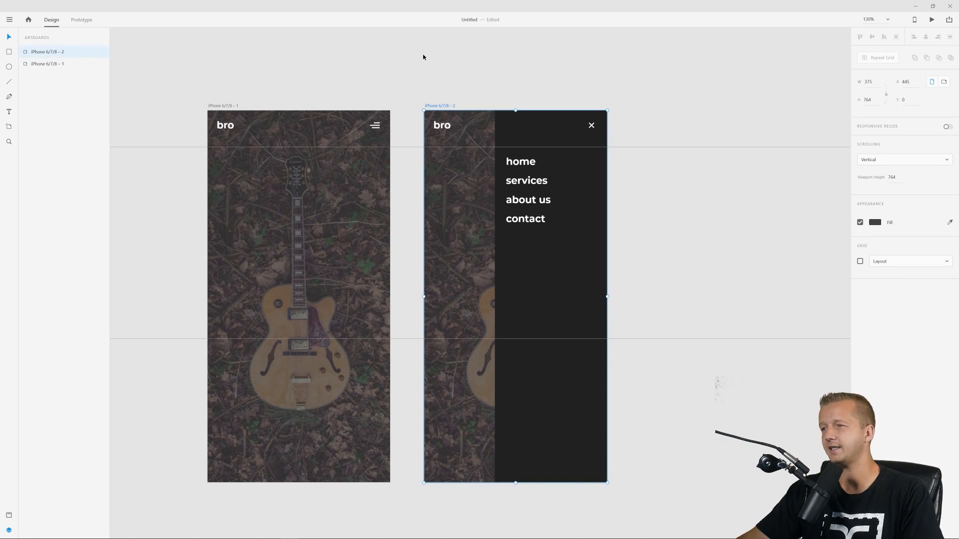
key("ctrl+d")
left_click_drag(632, 71, 254, 69)
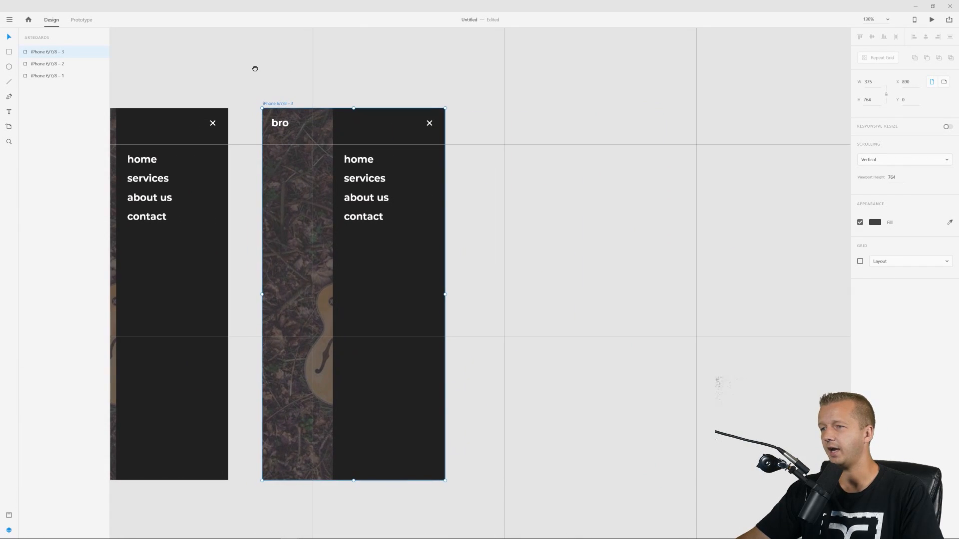
left_click(441, 92)
- Draw a rectangle about 186 × 34 below the contact link on the third artboard and round its corners fully to radius 17
left_click_drag(421, 92, 464, 82)
scroll(476, 133, "up", 3)
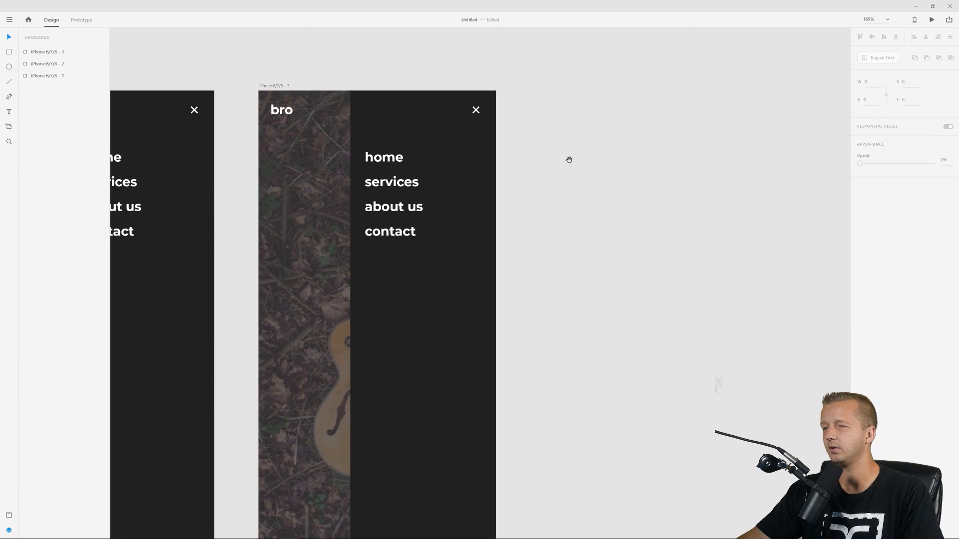
left_click_drag(569, 158, 591, 126)
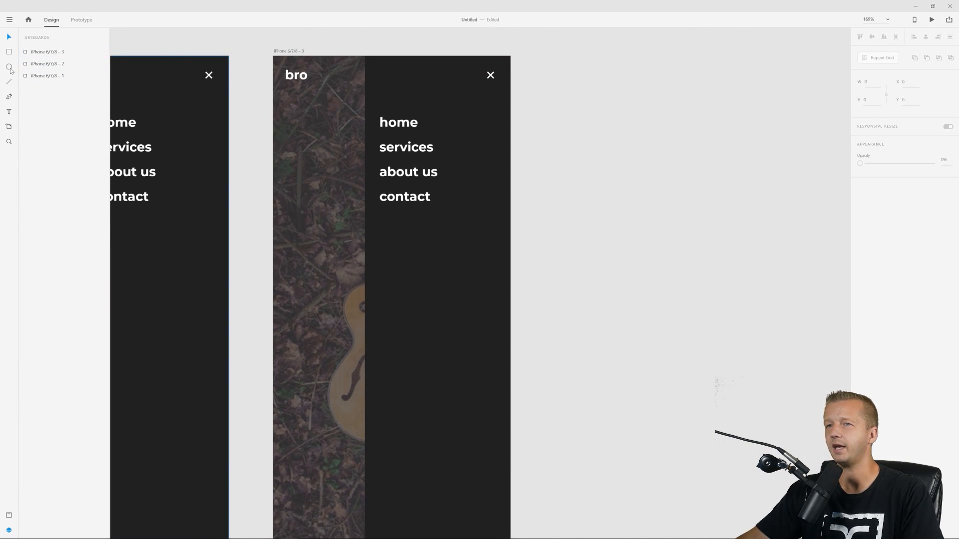
key("r")
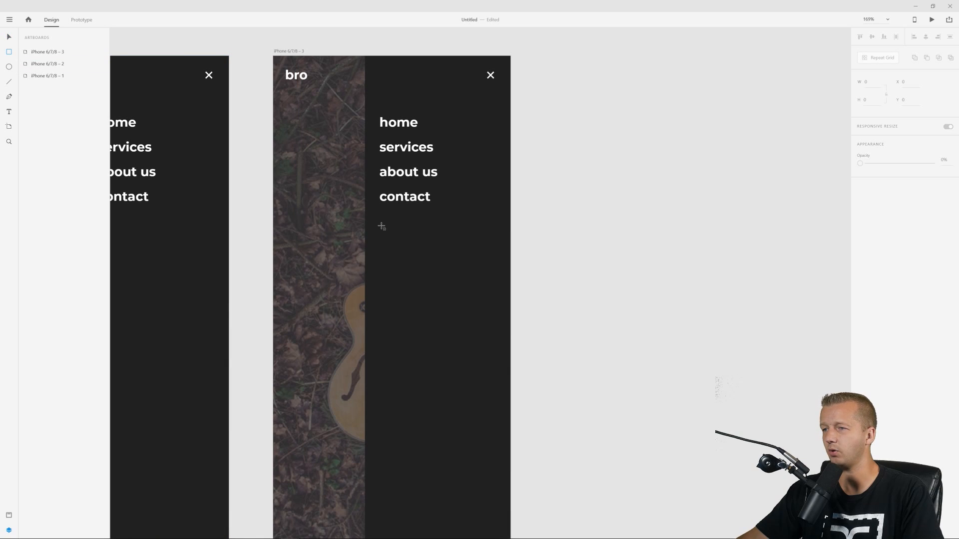
left_click_drag(380, 225, 497, 246)
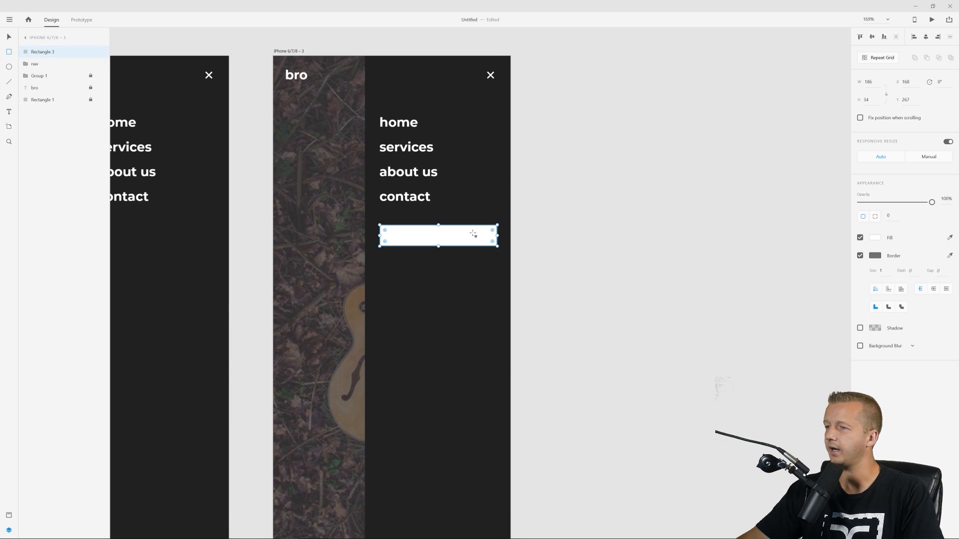
left_click_drag(493, 231, 469, 247)
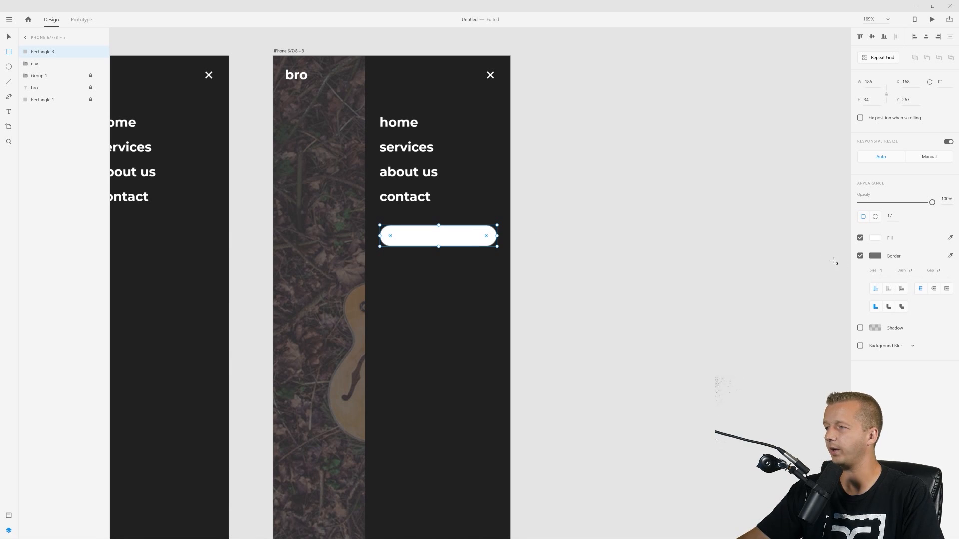
- Remove the rounded rectangle's border and fill it with dark gray #404040
left_click(860, 256)
left_click(875, 239)
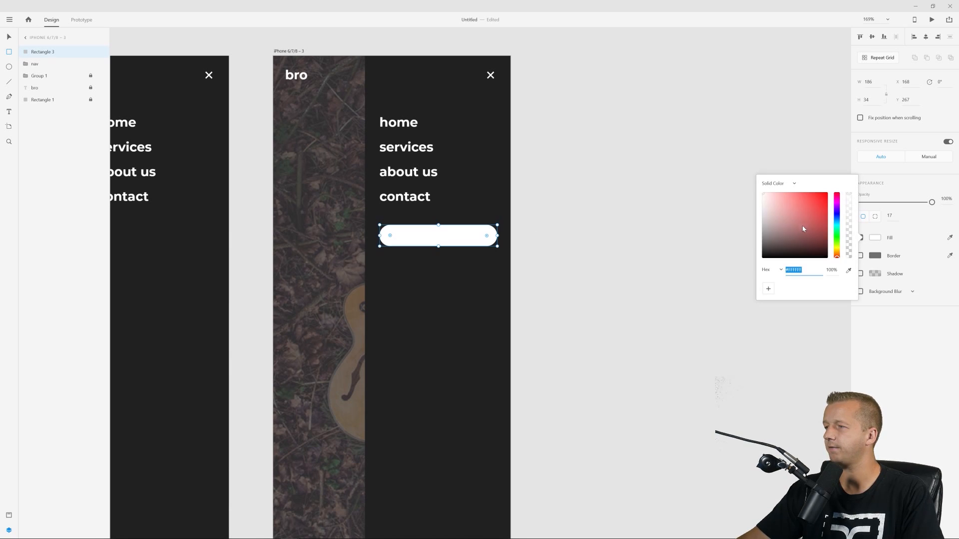
mouse_move(795, 214)
left_mouse_down()
mouse_move(725, 242)
mouse_move(721, 226)
left_mouse_up()
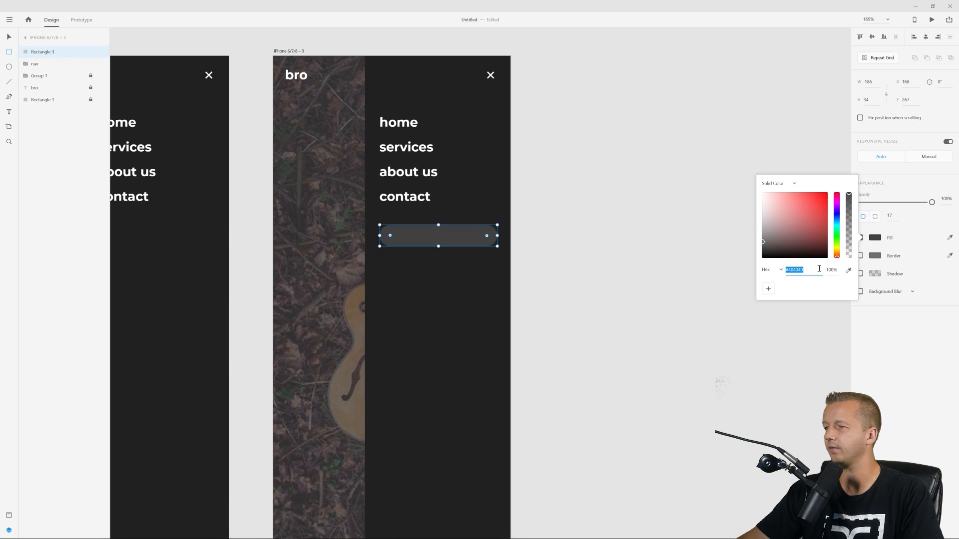
key("Escape")
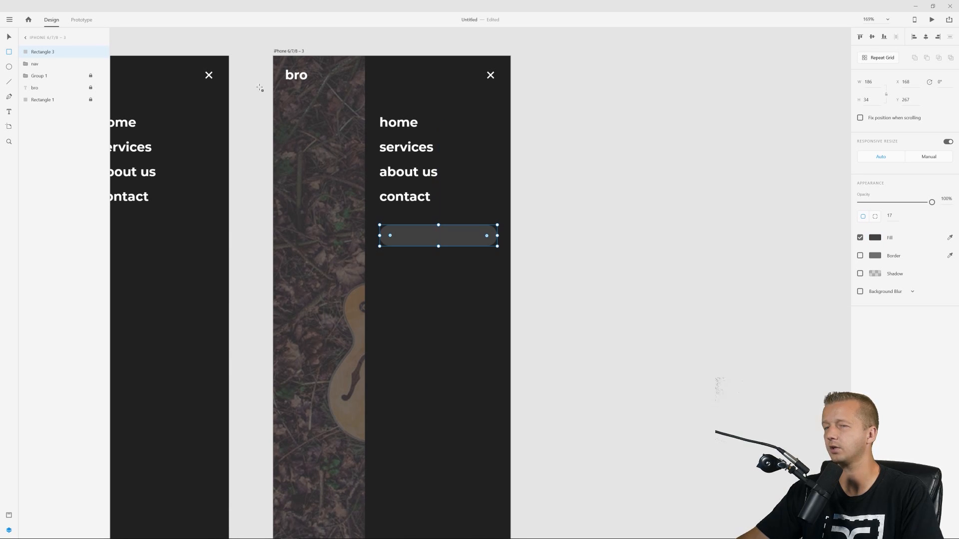
left_click(9, 37)
left_click(262, 41)
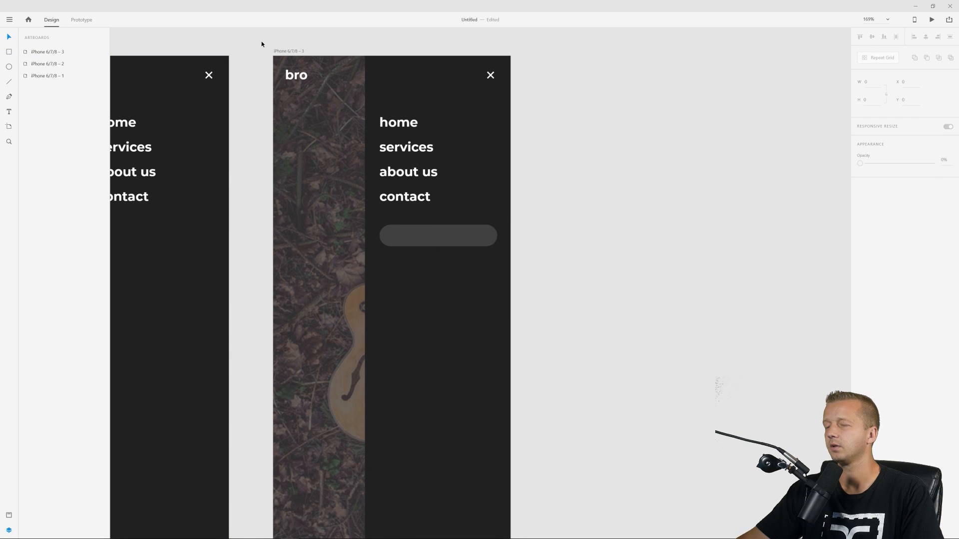
- Draw a circle about 12 × 12 inside the left end of the gray search bar
left_click(9, 66)
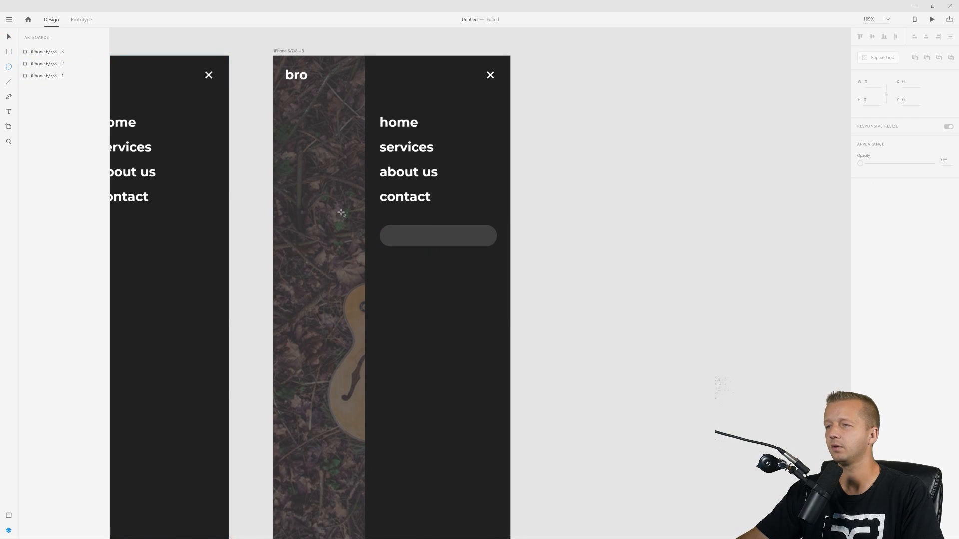
scroll(381, 216, "up", 5)
left_click(403, 254)
left_click_drag(408, 258, 431, 275)
- Remove the circle's fill and give it a white border of size 2
left_click(860, 238)
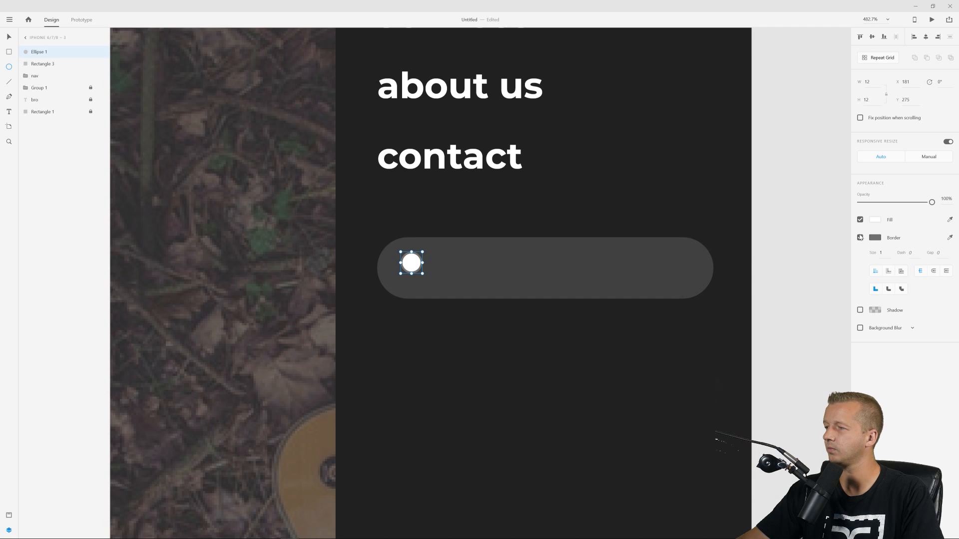
left_click(860, 220)
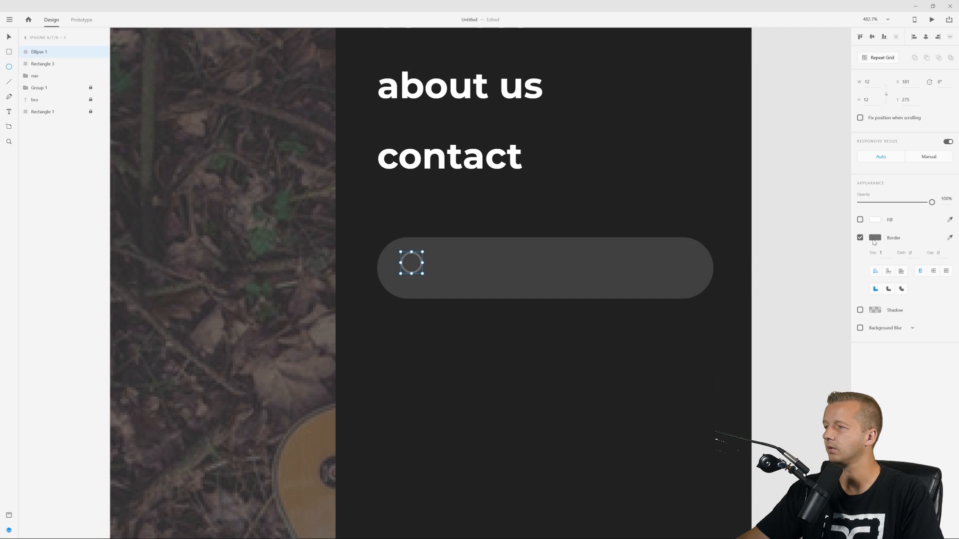
left_click(875, 238)
left_click_drag(793, 220, 721, 161)
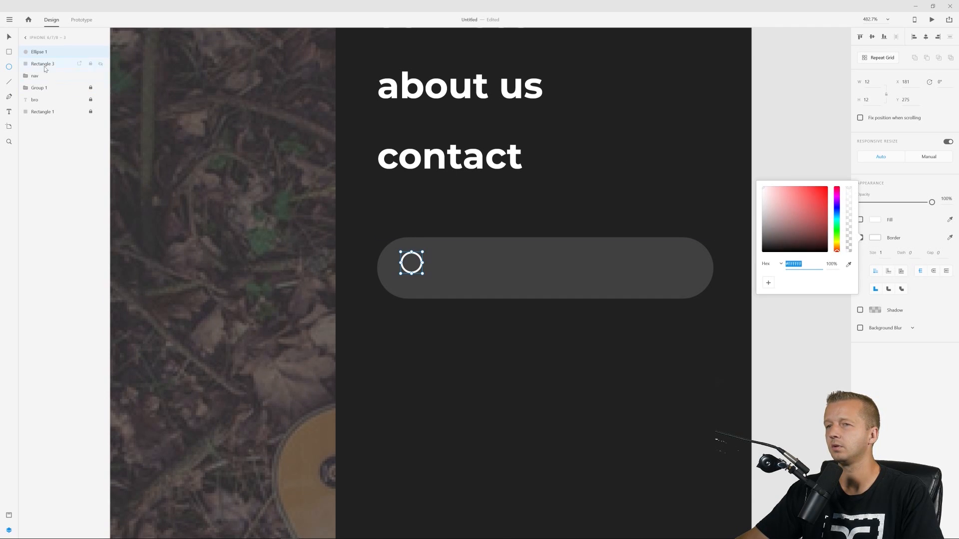
left_click(884, 254)
type("2")
key("Return")
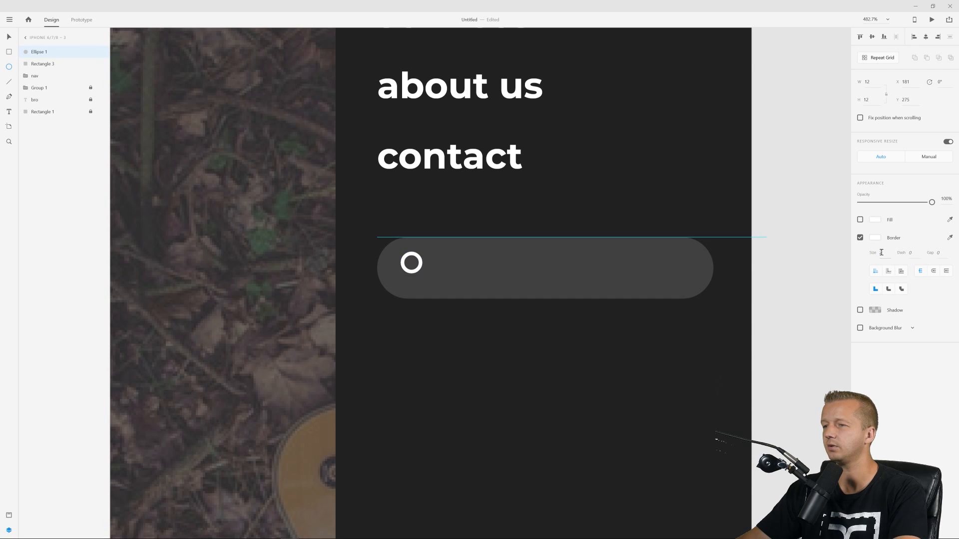
- Draw a diagonal line about 5 × 5 from the circle's lower right as the magnifier handle, with a white border of size 2
key("l")
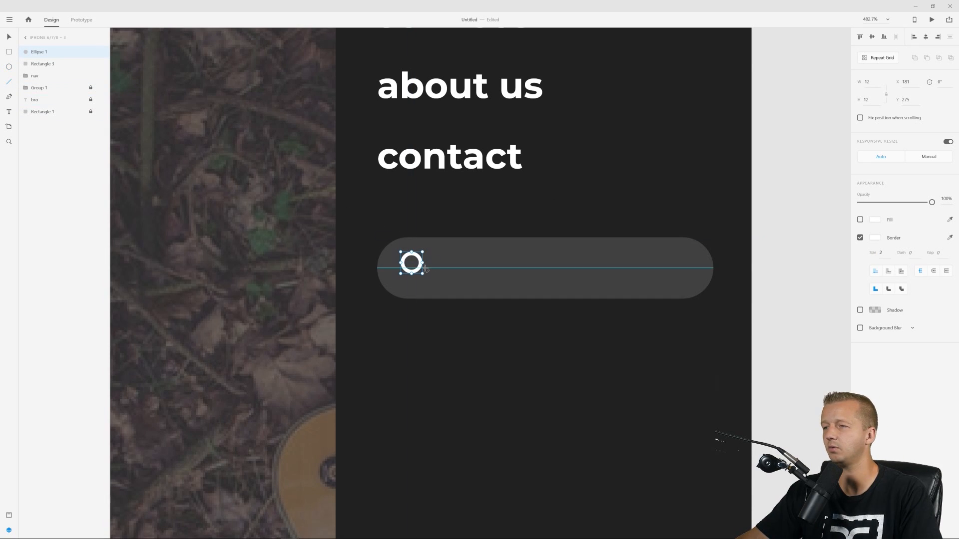
left_click_drag(418, 269, 428, 279)
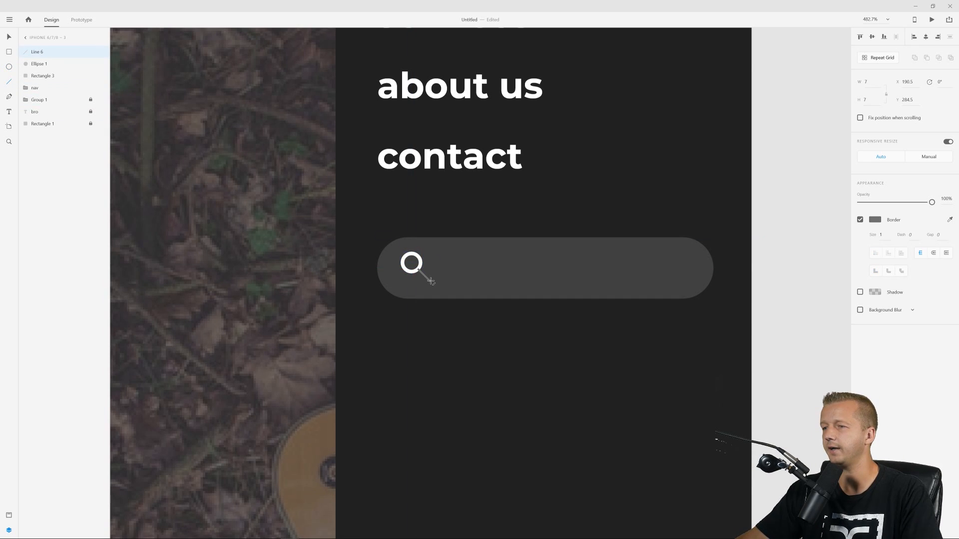
left_click(882, 234)
type("2")
key("Return")
left_click(874, 226)
left_click_drag(769, 178, 744, 158)
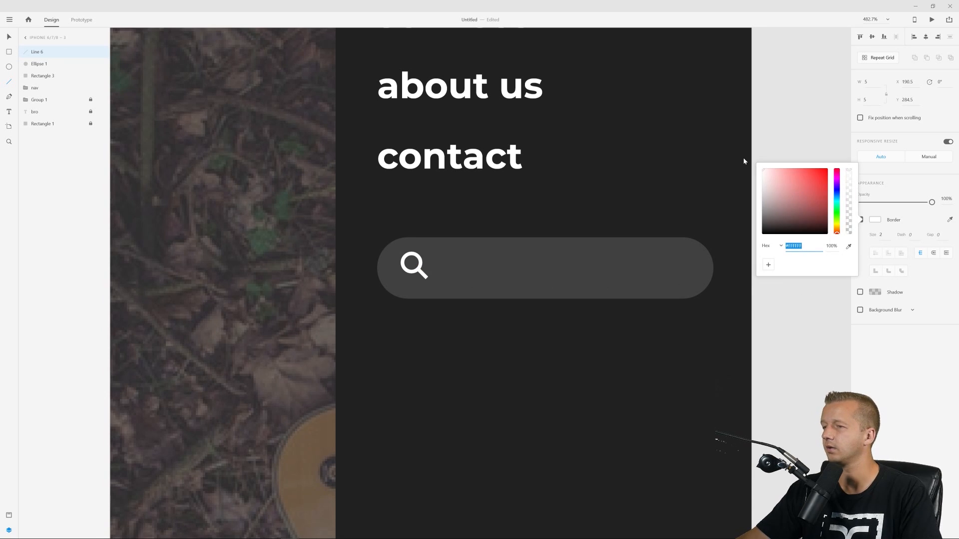
- Group the circle and handle line, and move the magnifier icon to about X 178, Y 277, vertically centered in the search bar
left_click(9, 37)
left_click(420, 262, "shift")
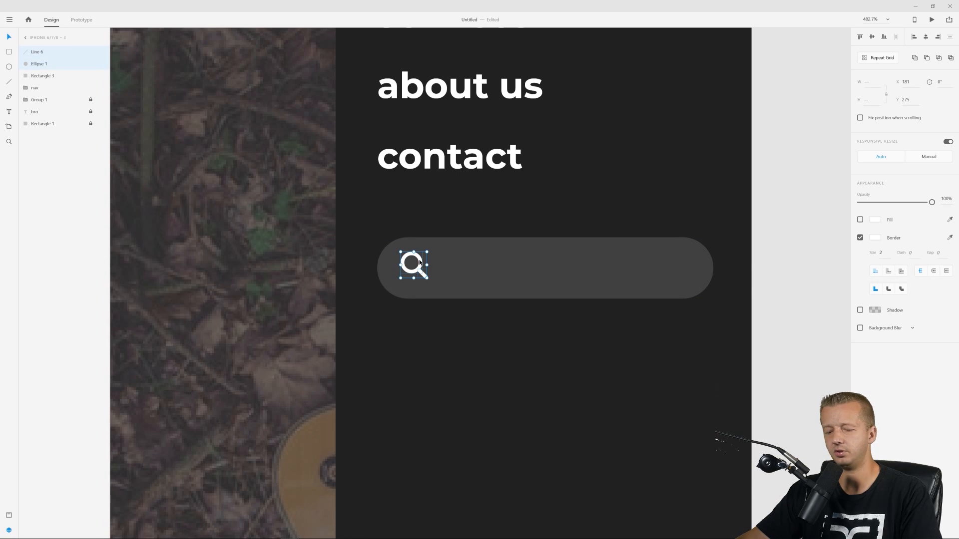
key("ctrl+g")
left_click_drag(421, 266, 414, 273)
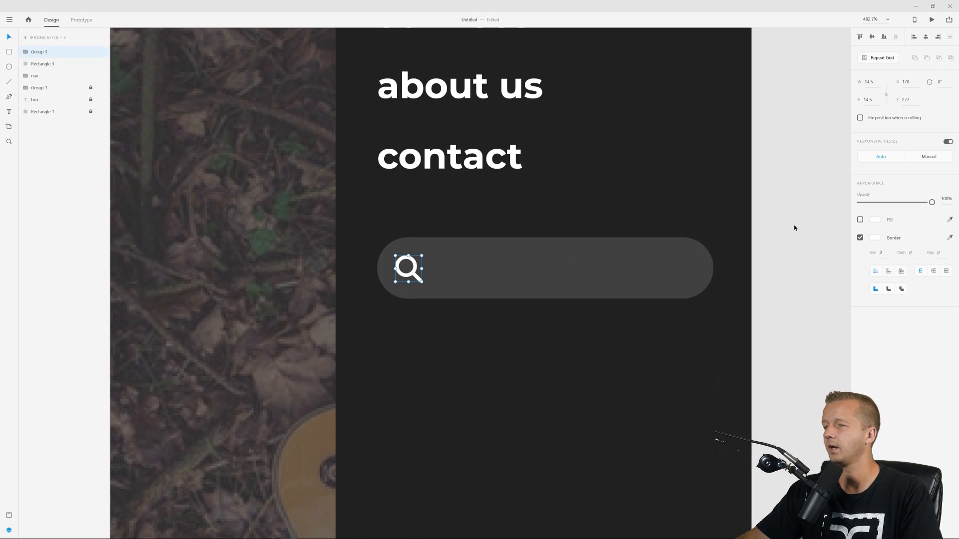
key("Escape")
- Group the magnifier icon with the gray search bar on the third artboard and rename the group "search"
key("ctrl+0")
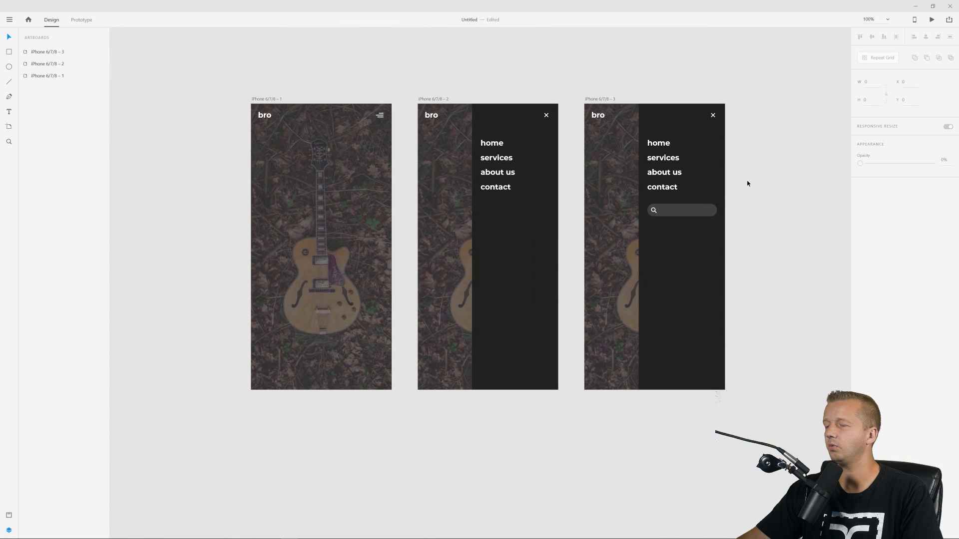
left_click_drag(746, 181, 695, 190)
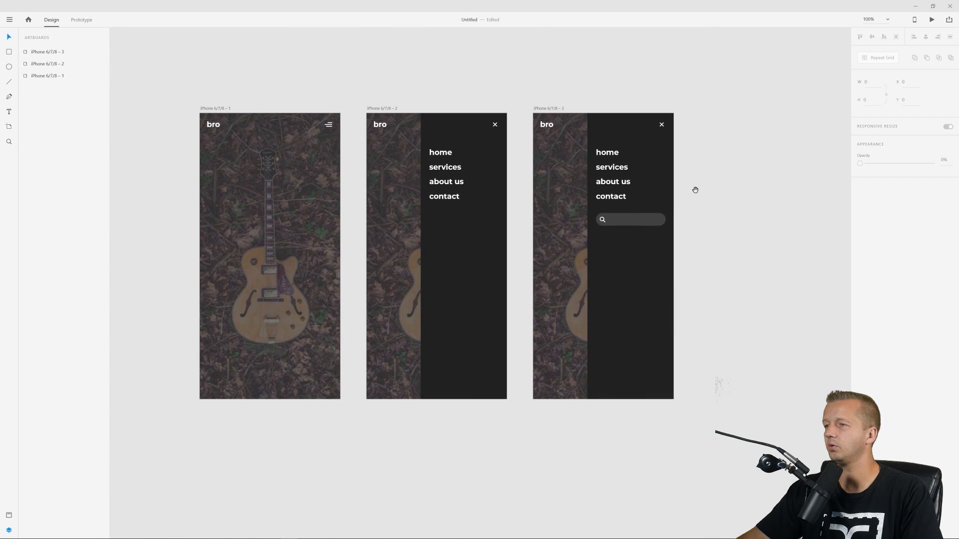
scroll(695, 190, "up", 2)
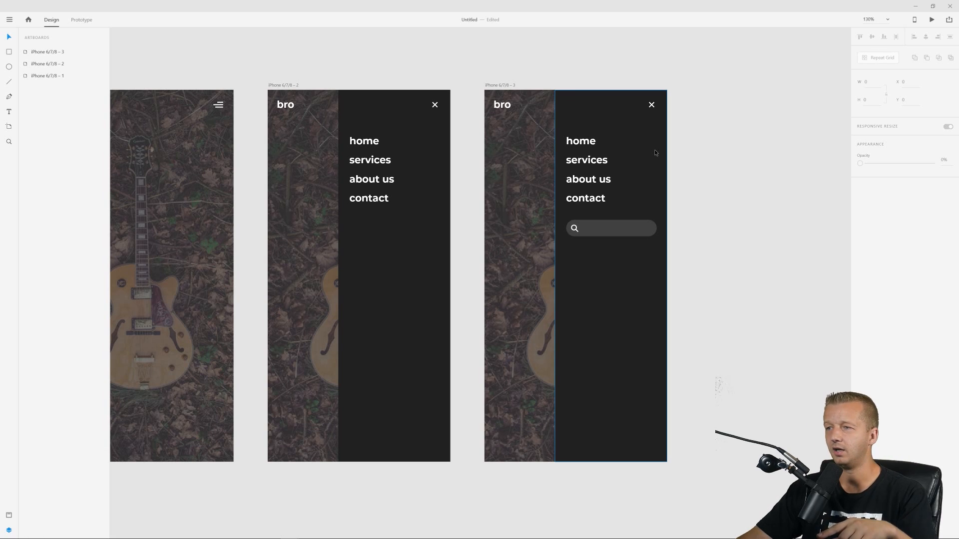
left_click(595, 230)
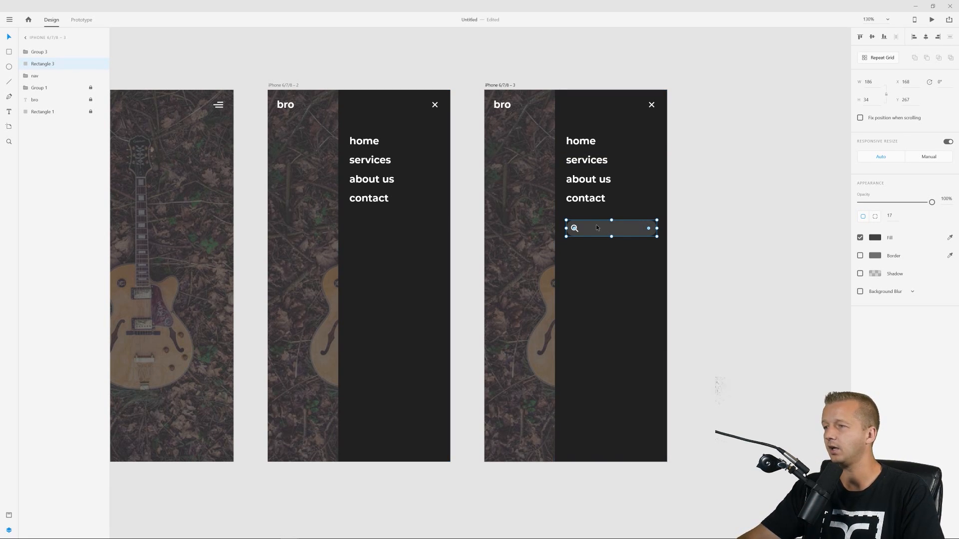
scroll(600, 229, "up", 3)
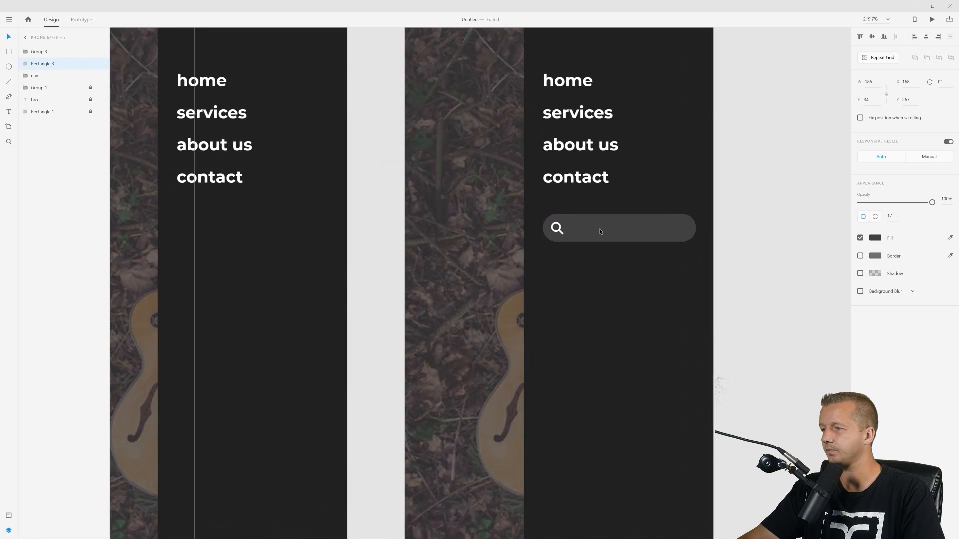
left_click(557, 228, "shift")
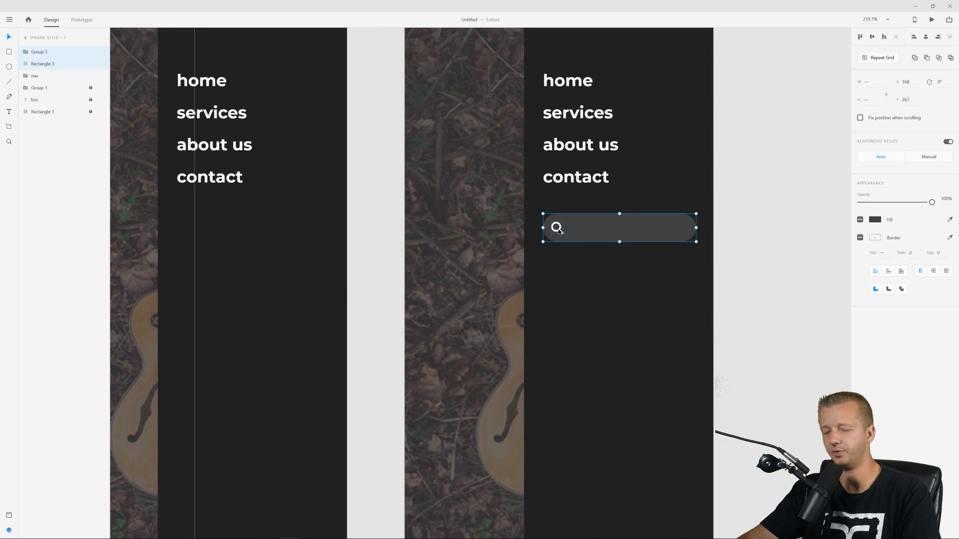
key("ctrl+g")
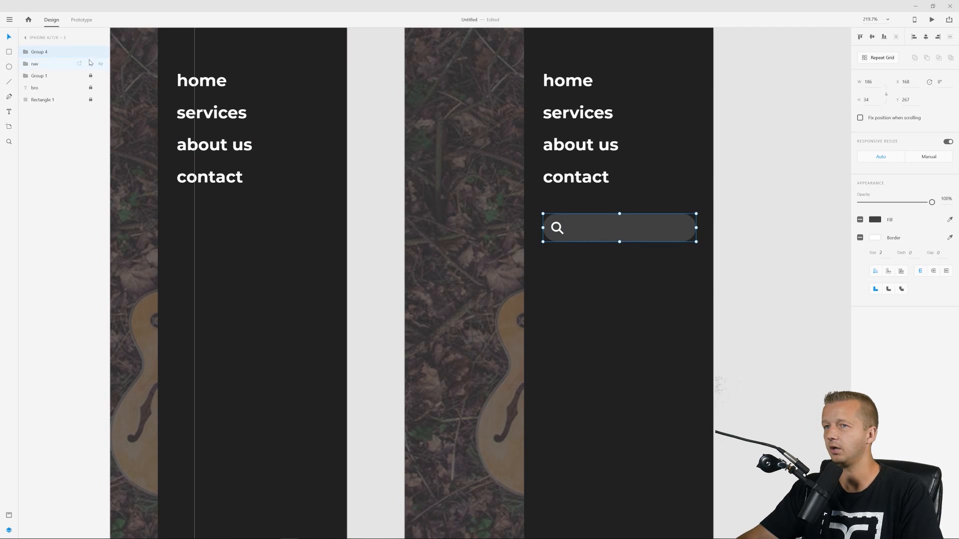
double_click(46, 53)
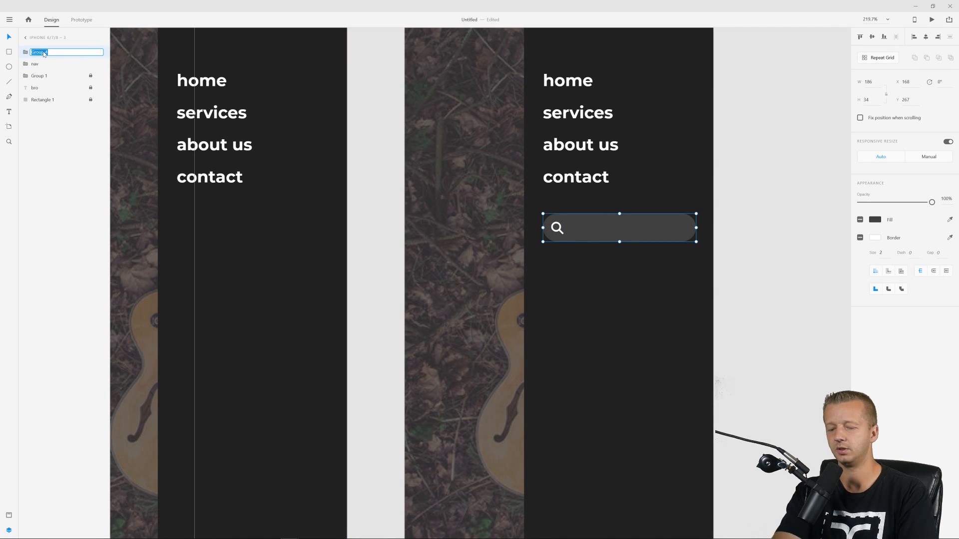
type("search")
key("Return")
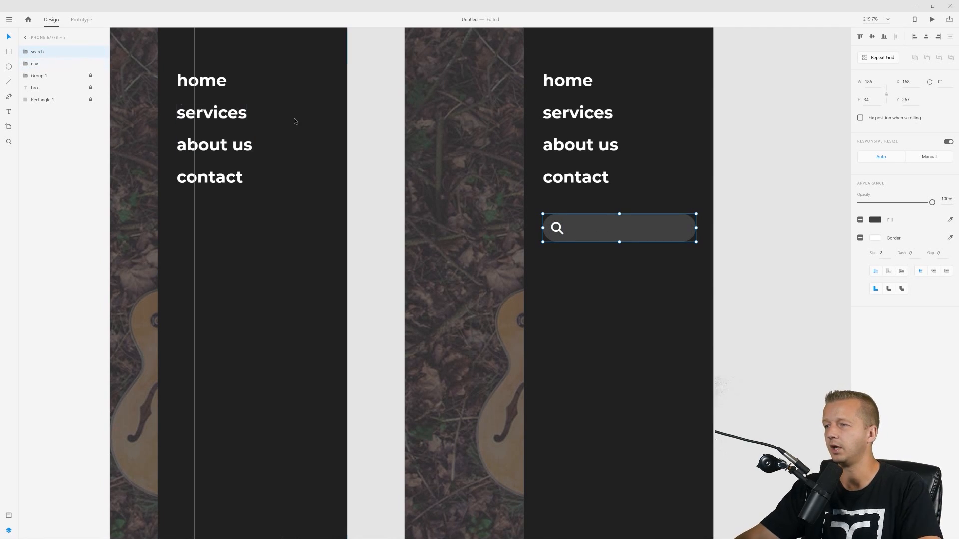
- Duplicate the search group onto the second artboard at X 168, Y 267, and shrink the copy's width to about 36.7
scroll(462, 184, "down", 2)
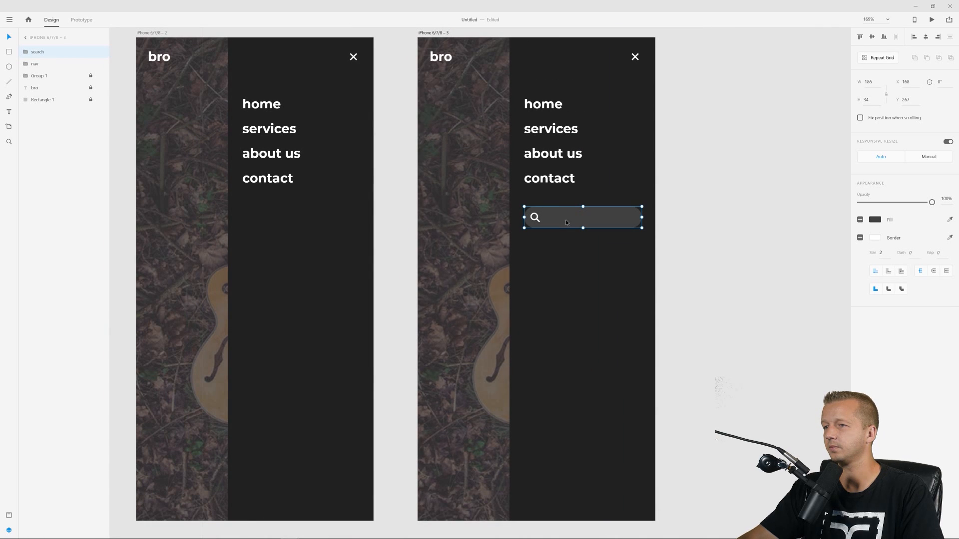
scroll(572, 227, "up", 1)
key("ctrl+d")
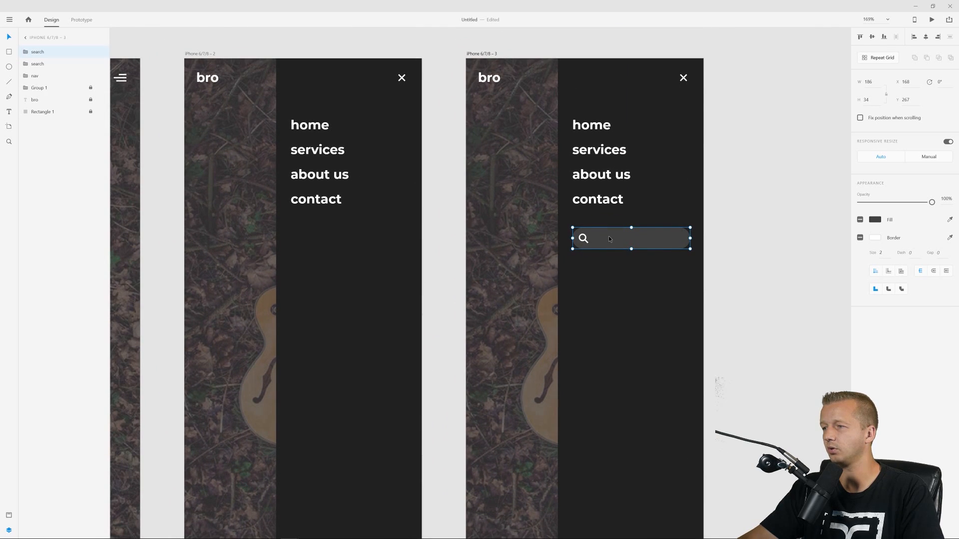
left_click_drag(616, 238, 335, 241)
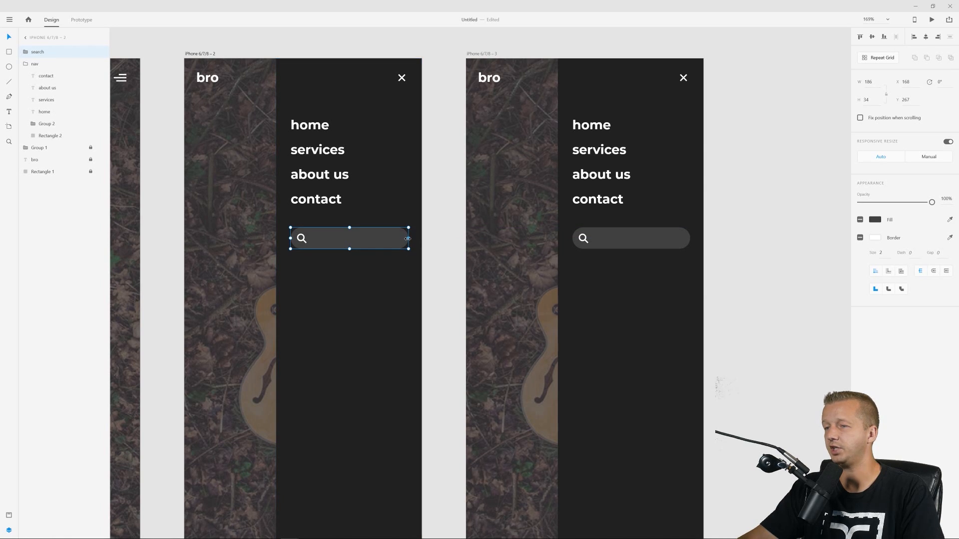
left_click_drag(407, 238, 314, 240)
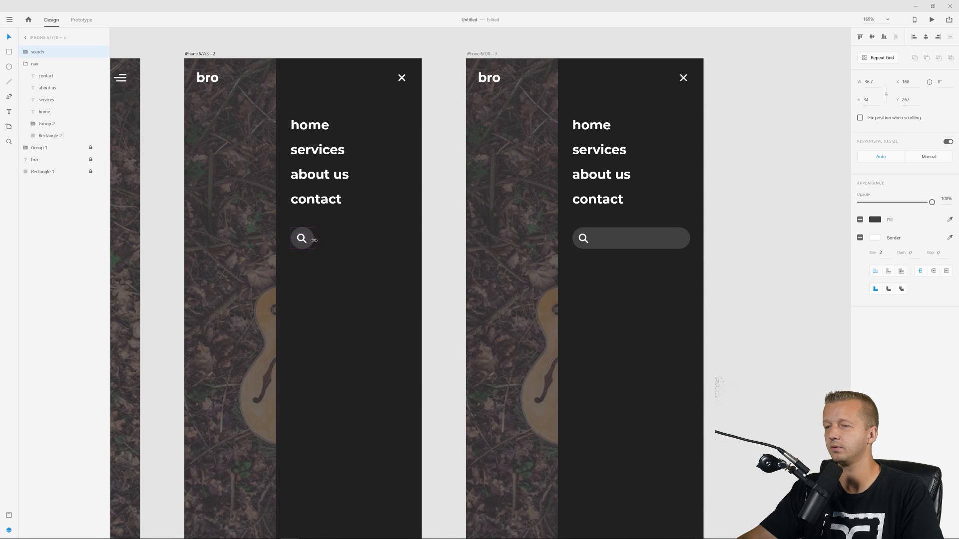
left_click(356, 47)
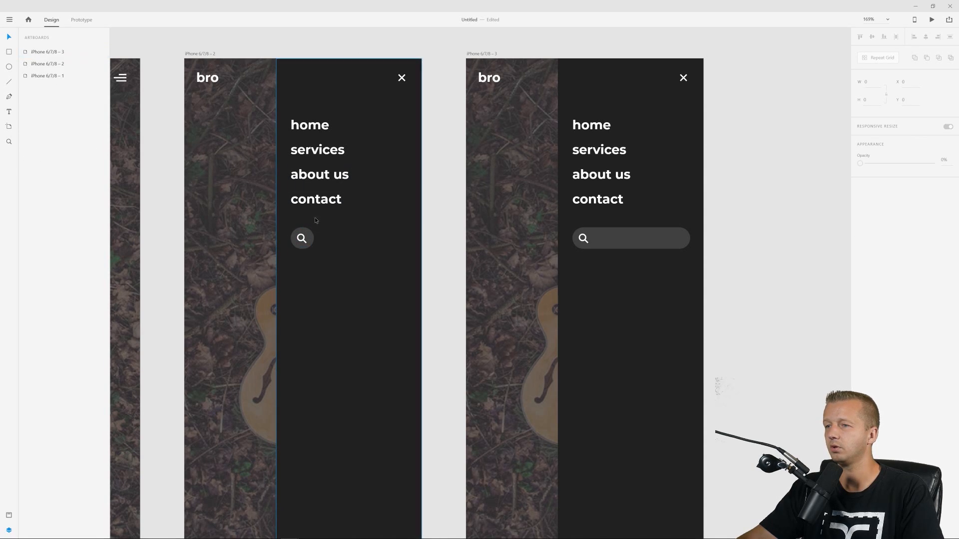
- Lower the opacity of the shrunken search group on the second artboard to 0%
left_click(307, 238)
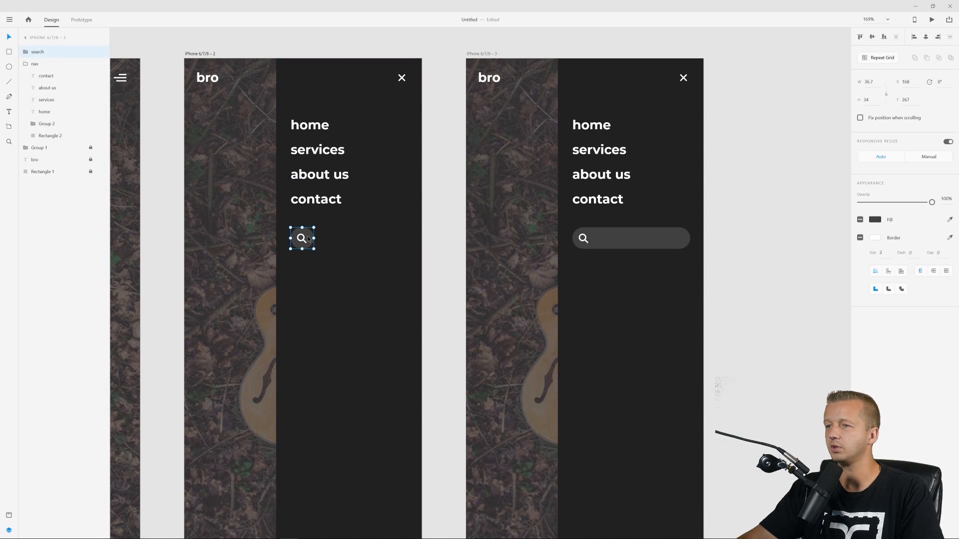
left_click_drag(932, 202, 860, 201)
left_click(747, 242)
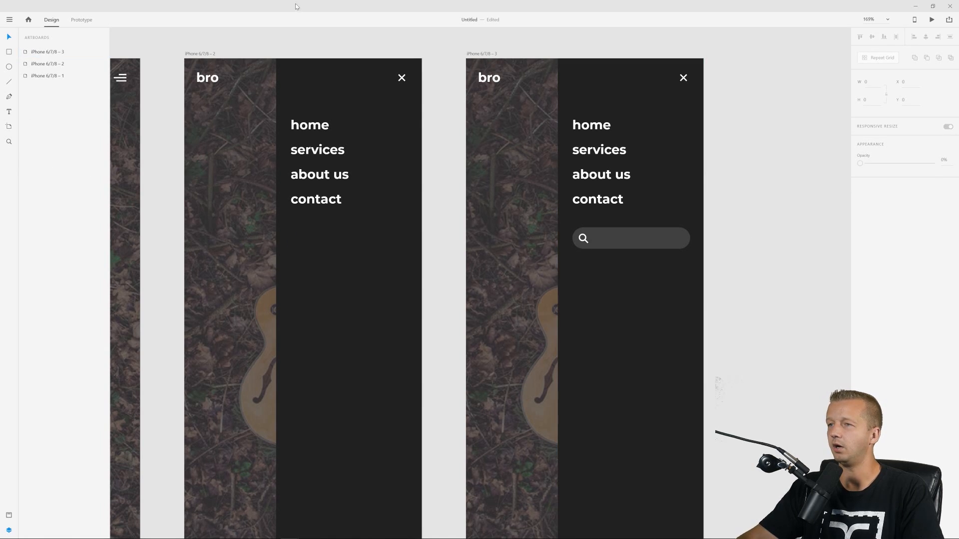
- In Prototype mode, link the whole second artboard to the third artboard with an Auto-Animate transition
scroll(316, 75, "down", 2)
scroll(315, 75, "down", 2)
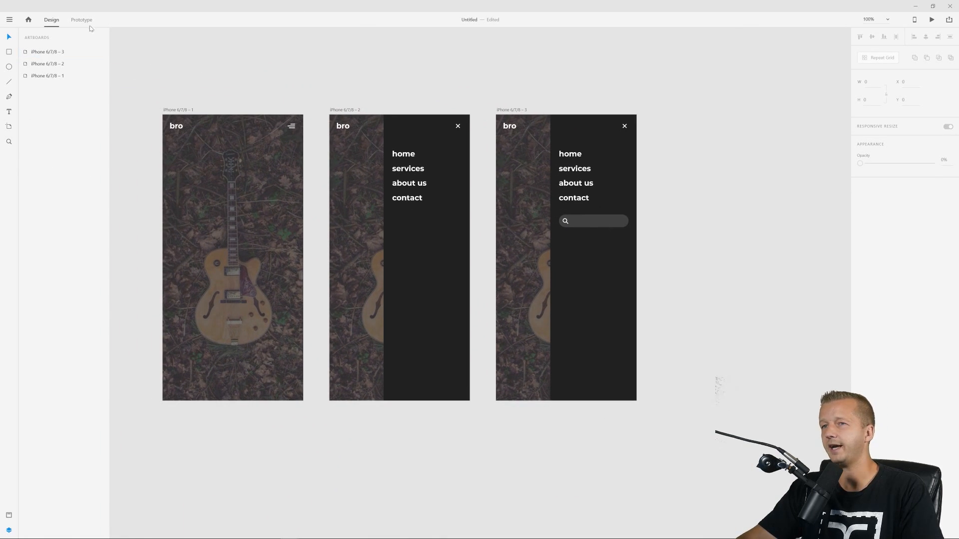
left_click(83, 21)
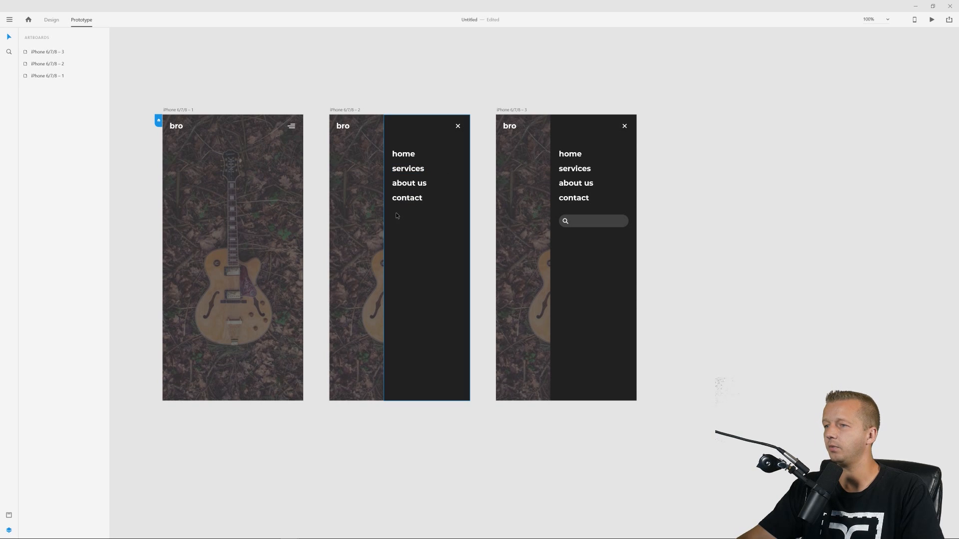
left_click(357, 113)
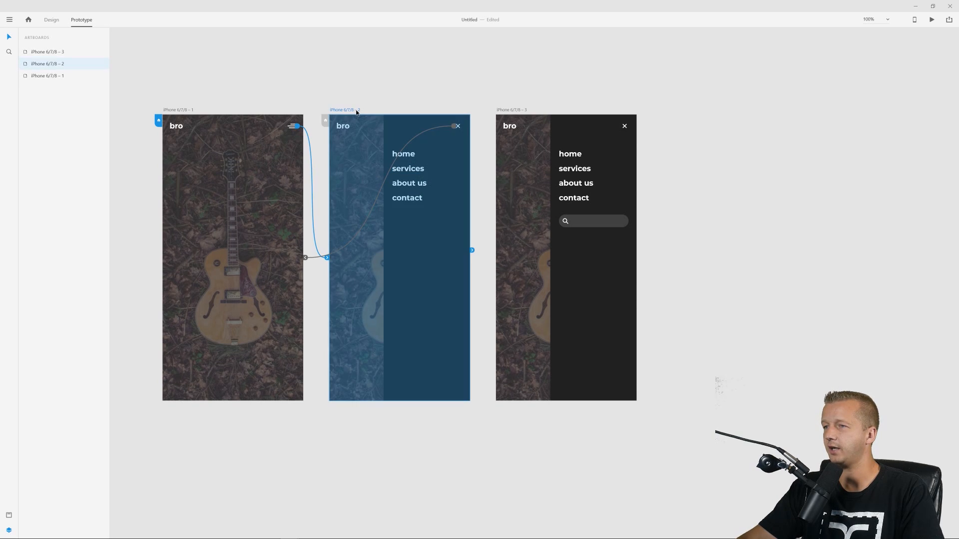
left_click_drag(473, 251, 501, 259)
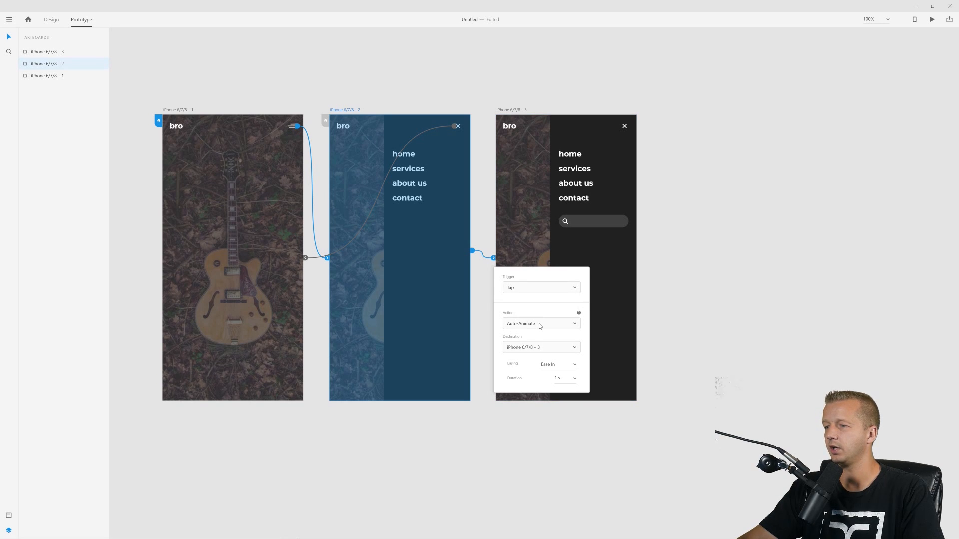
- Set the transition's trigger to Time with a 0.2 s delay and its duration to 0.6 s, and preview the prototype
left_click(527, 290)
left_click(525, 315)
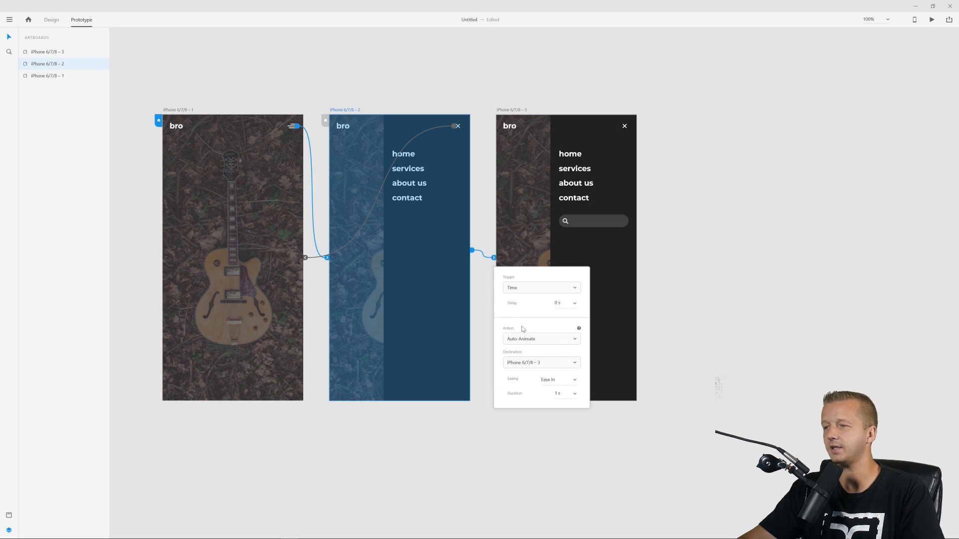
left_click(559, 304)
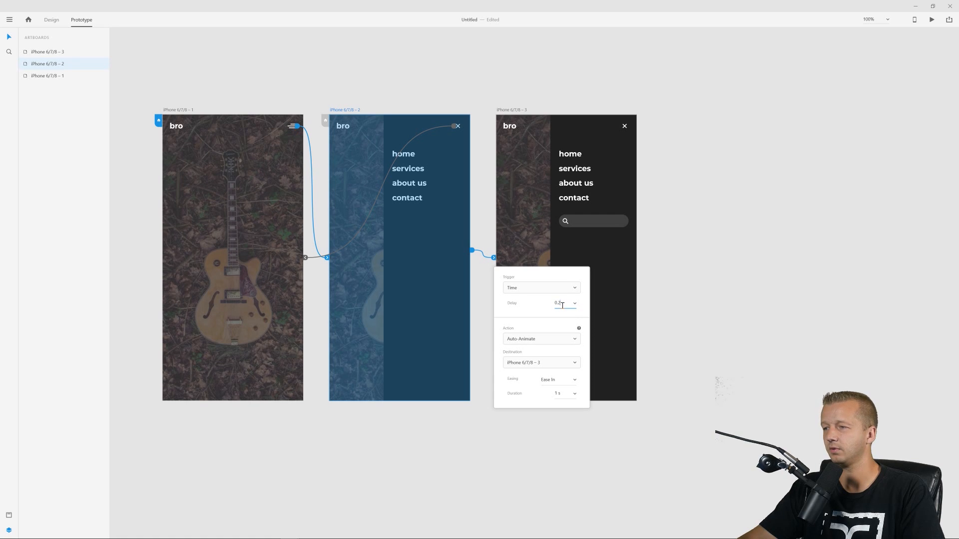
type("0.2")
left_click(574, 395)
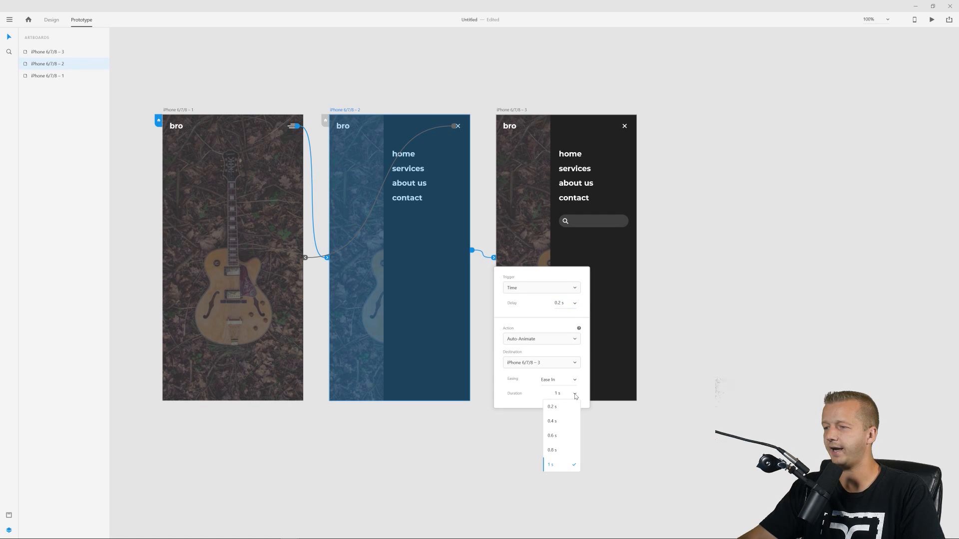
left_click(554, 435)
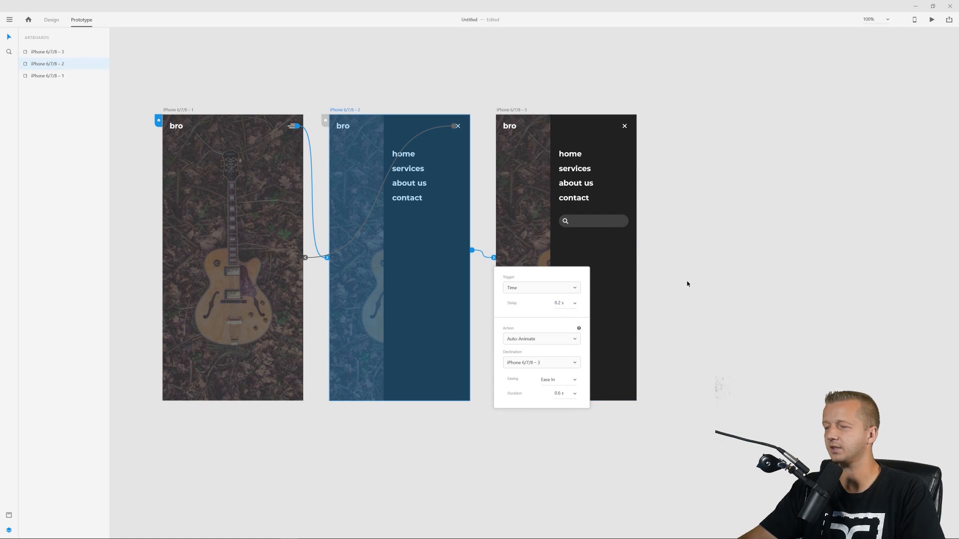
left_click(698, 262)
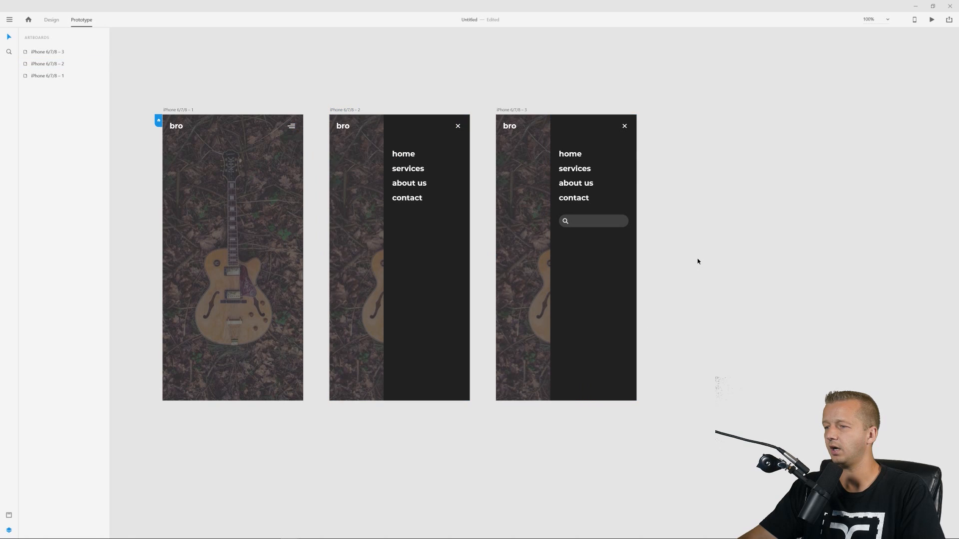
left_click(932, 22)
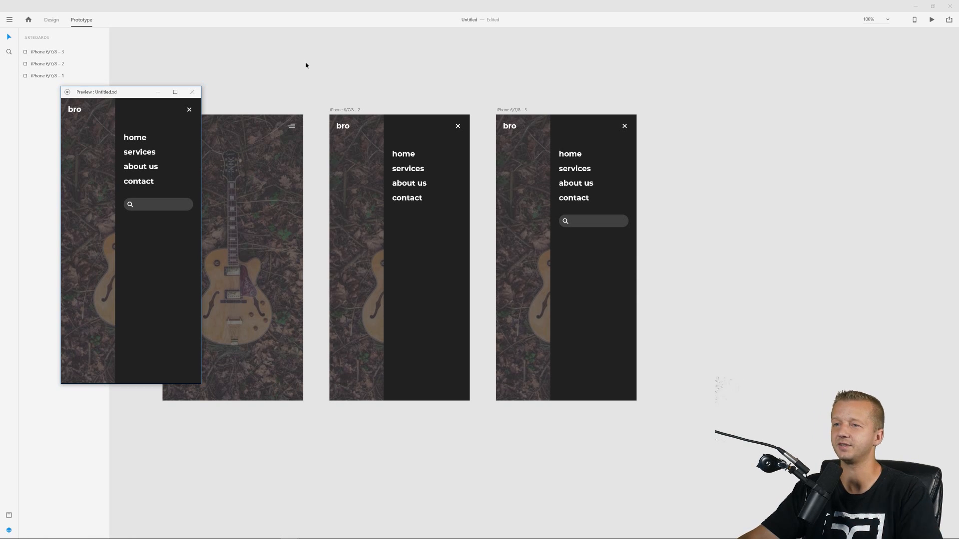
left_click(197, 92)
- Link a line of the third artboard's close icon to the first artboard with a tap-triggered Auto-Animate transition
left_click(625, 126)
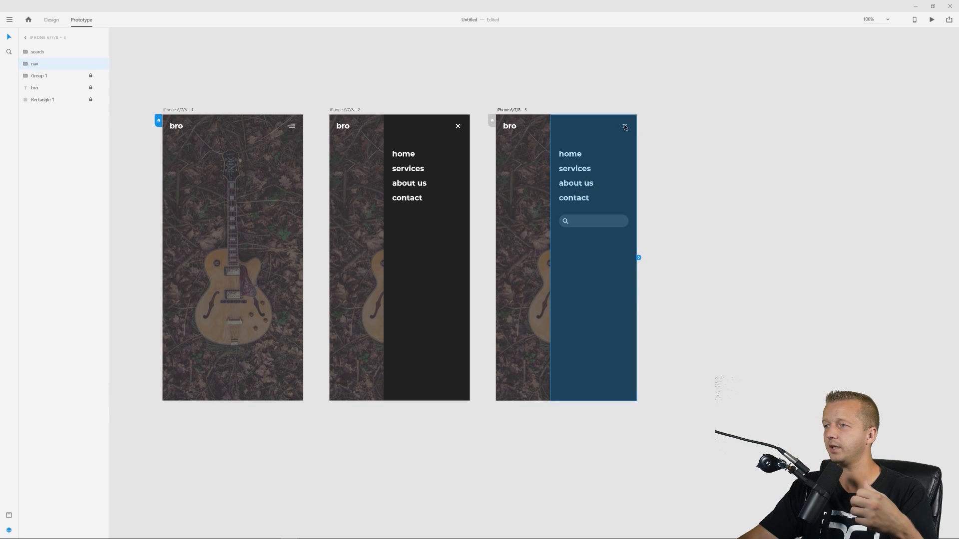
double_click(624, 127)
double_click(625, 125)
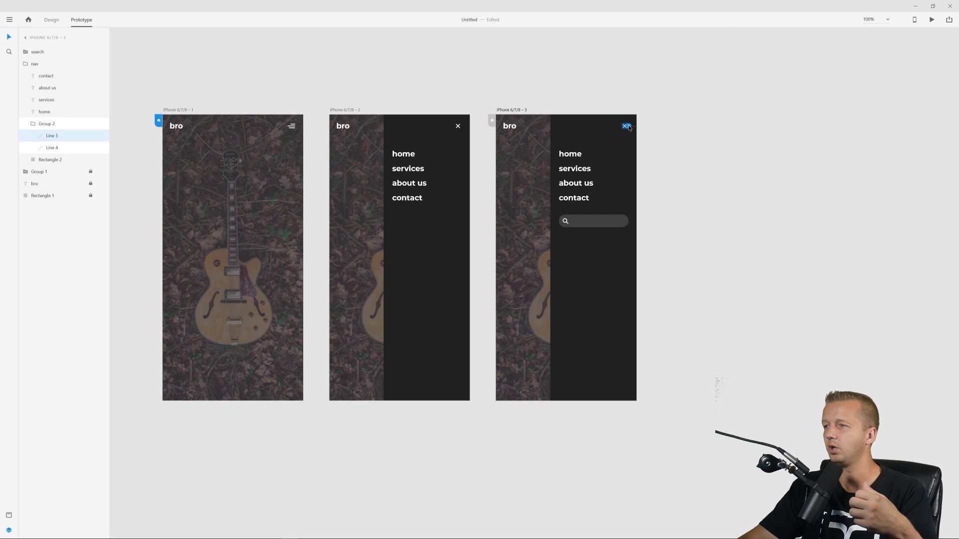
left_click_drag(629, 127, 263, 327)
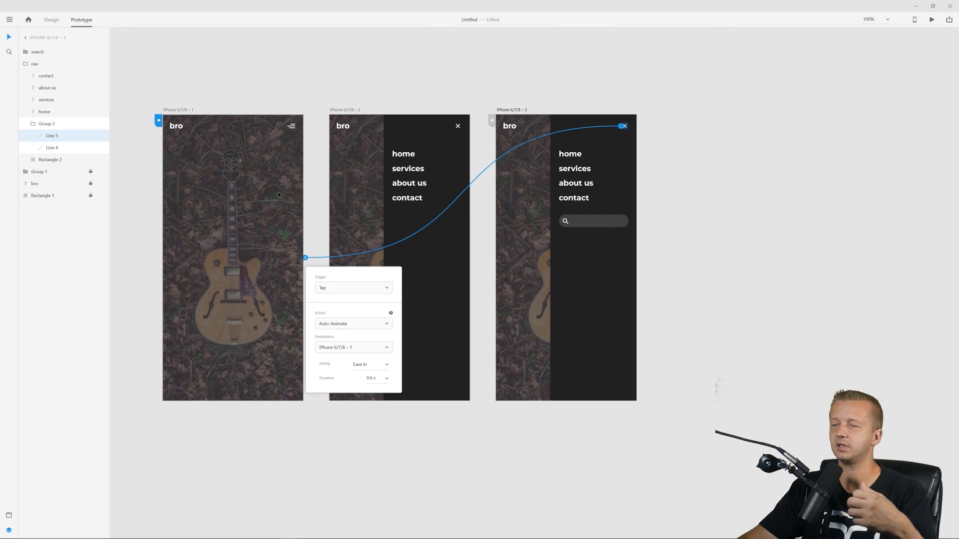
left_click(325, 82)
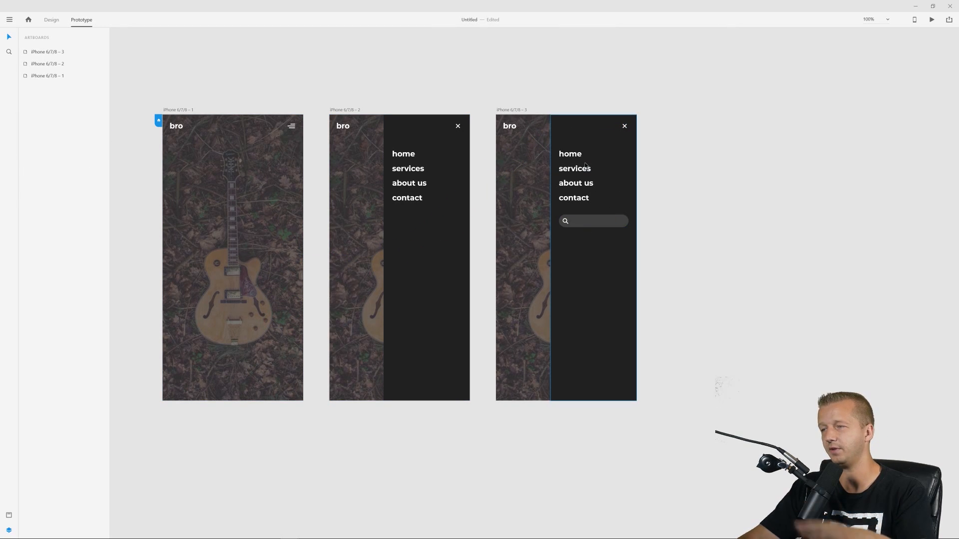
- Preview the prototype from the third artboard and test closing, reopening and closing the slide-out navigation
left_click(599, 225)
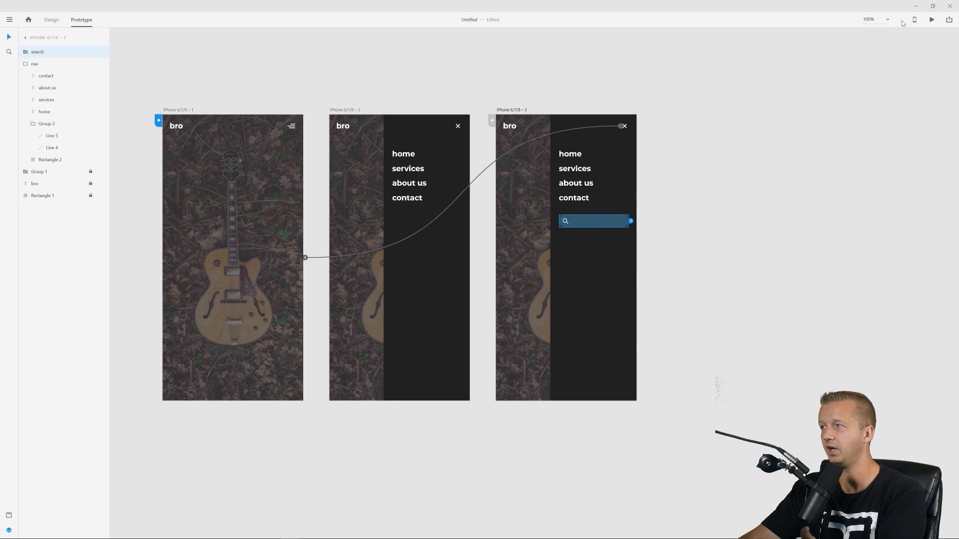
left_click(931, 19)
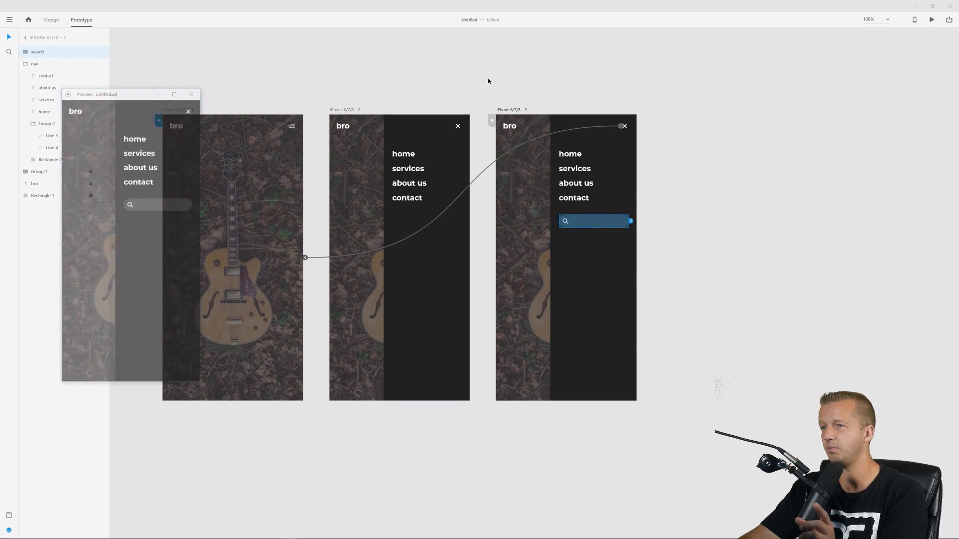
left_click(189, 110)
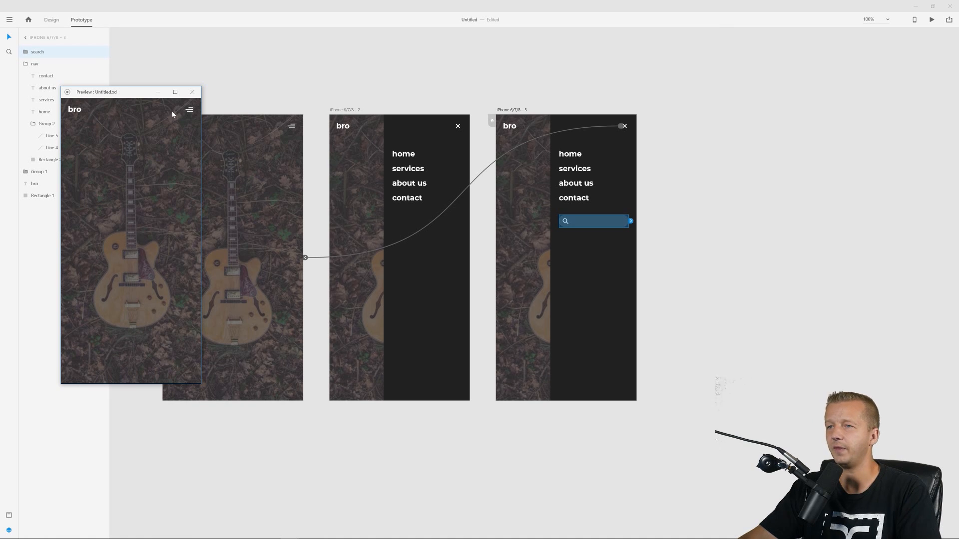
left_click(189, 109)
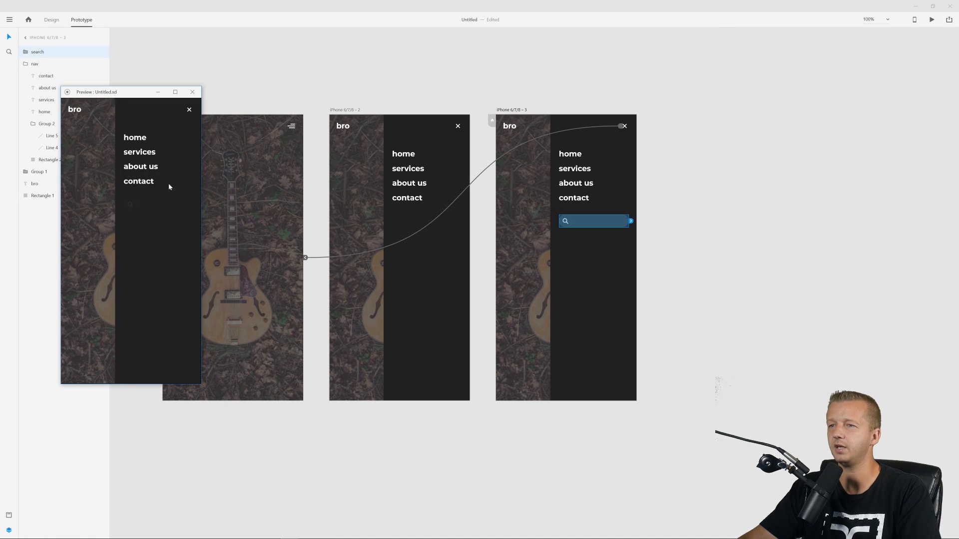
left_click(189, 110)
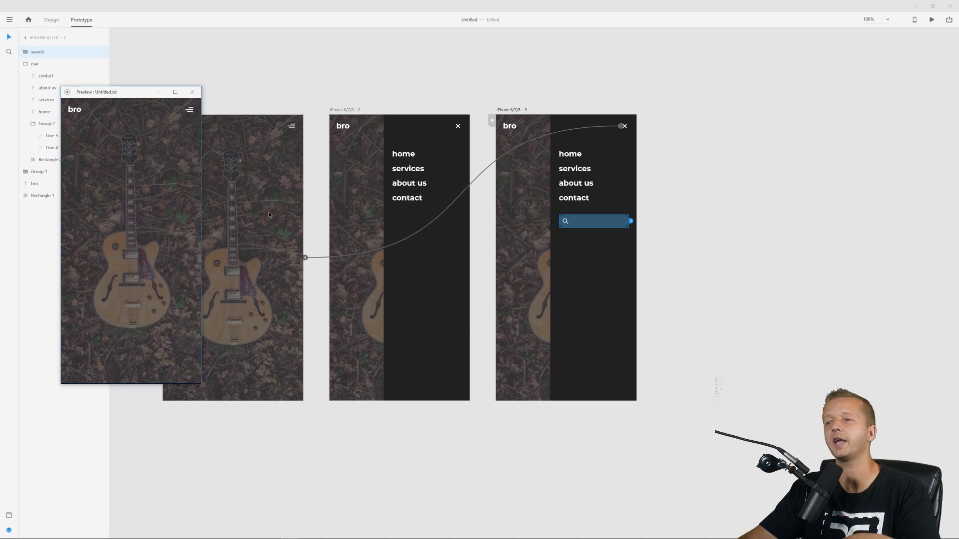
- Close the prototype preview, return to Design mode and duplicate the third artboard
left_click(192, 92)
left_click(286, 81)
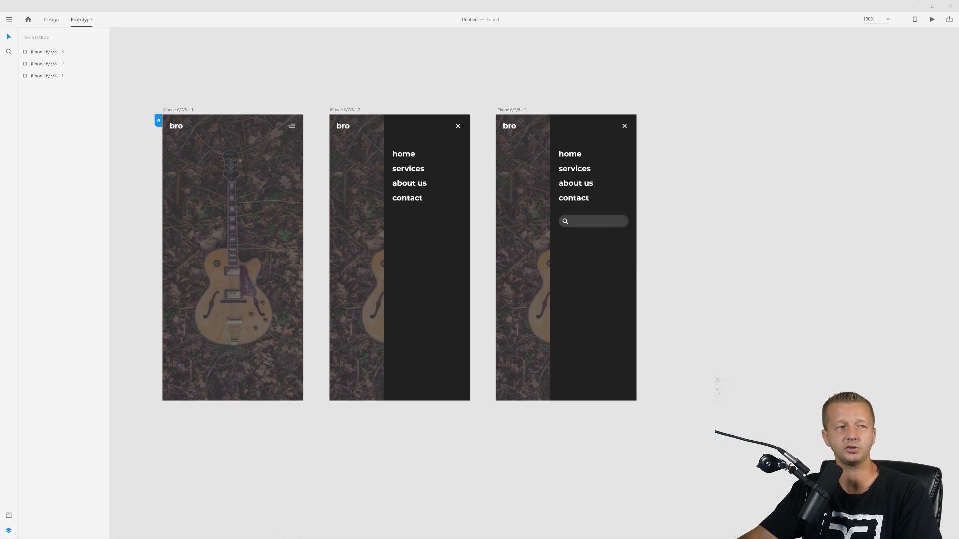
left_click(574, 159)
left_click(157, 40)
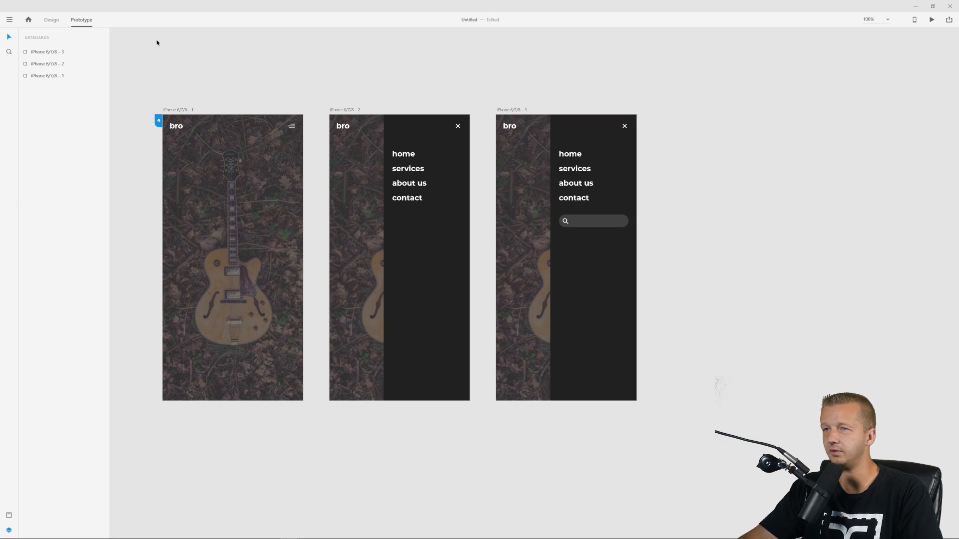
left_click(52, 20)
left_click_drag(657, 106, 404, 101)
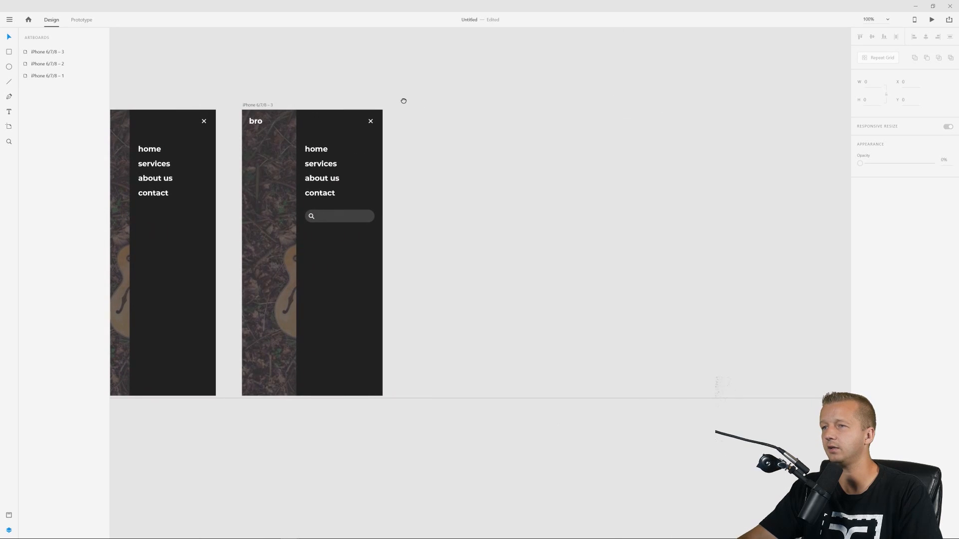
left_click(265, 108)
key("ctrl+d")
left_click(510, 95)
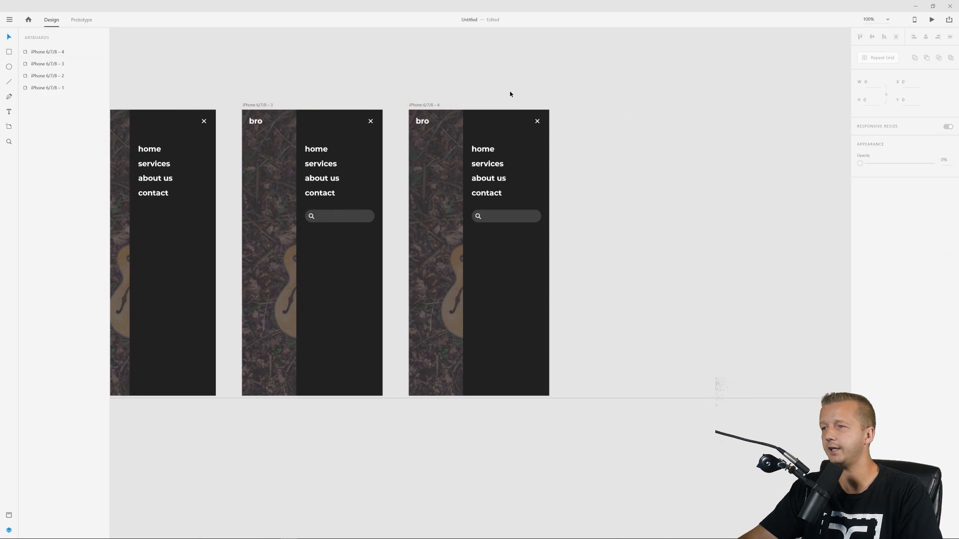
- Widen the nav group on the fourth artboard to 375 so it covers the artboard from its left edge
scroll(556, 188, "up", 2)
left_click(465, 142)
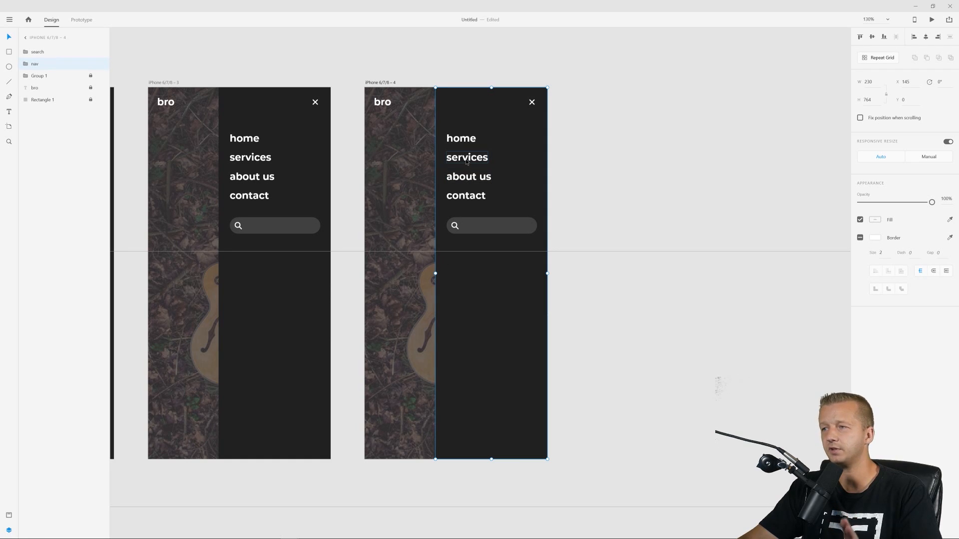
left_click_drag(436, 273, 365, 265)
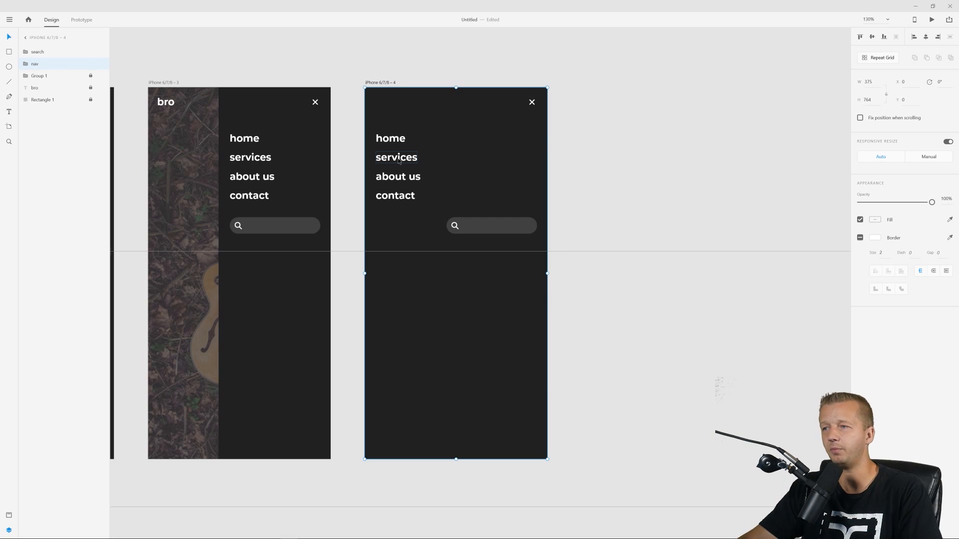
- Move the home, about us and contact labels together to the right side of the fourth artboard, leaving services in place
double_click(391, 143)
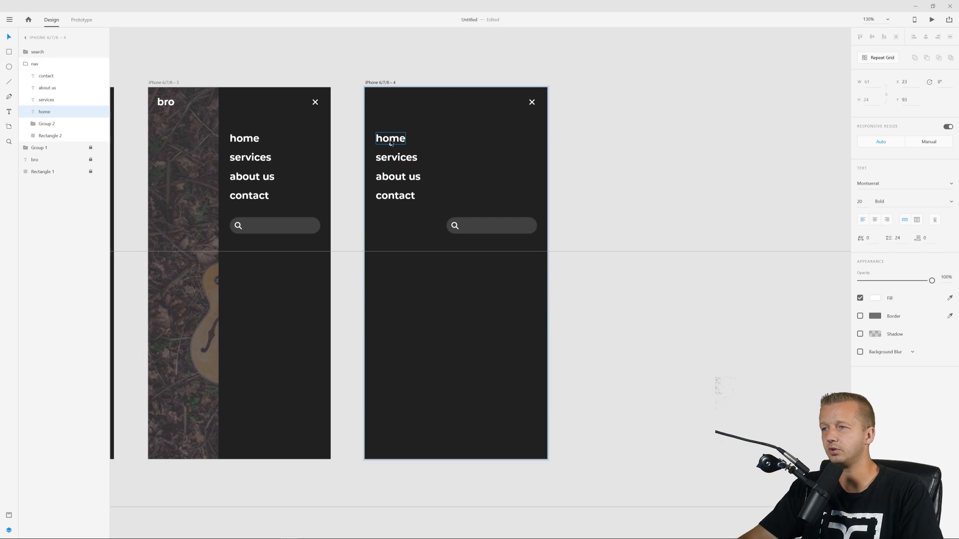
left_click(398, 183, "shift")
left_click(389, 197, "shift")
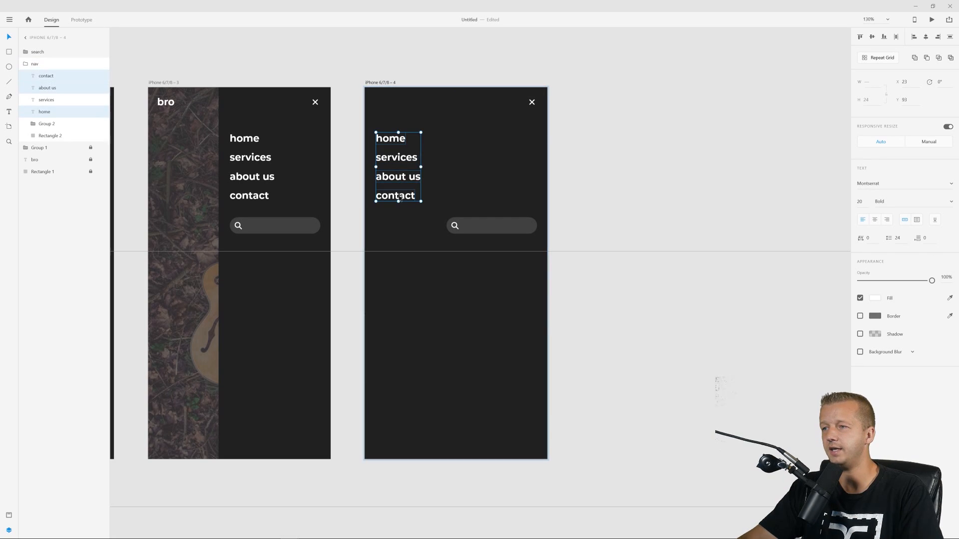
left_click_drag(389, 198, 517, 197)
key("Escape")
- Shift the contact and home labels individually so their right edges align with about us
left_click(519, 199)
double_click(515, 199)
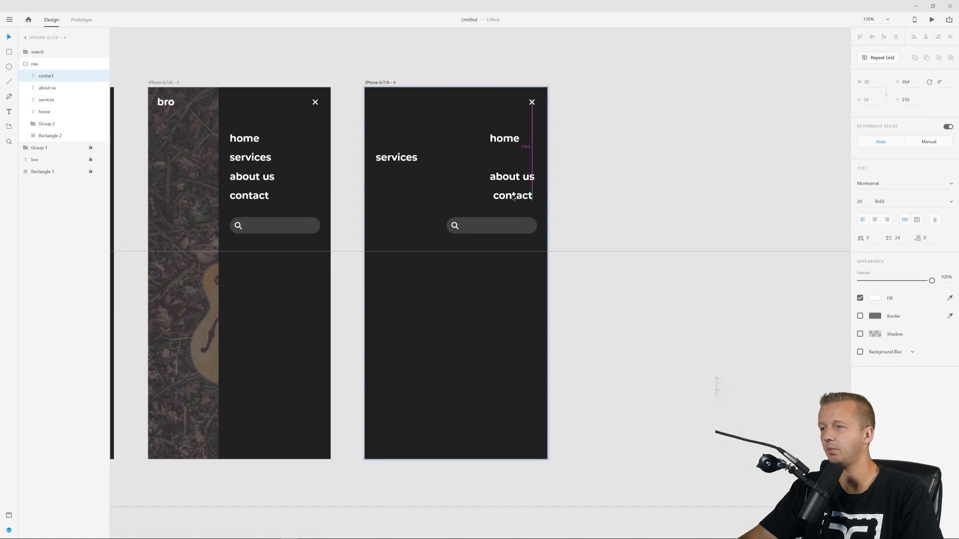
left_click(557, 160)
double_click(504, 140)
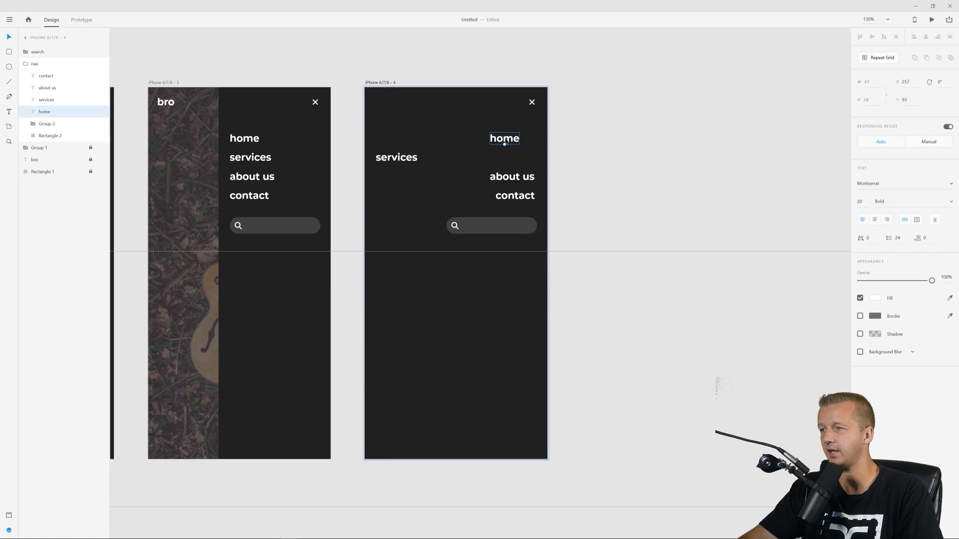
left_click_drag(504, 142, 520, 143)
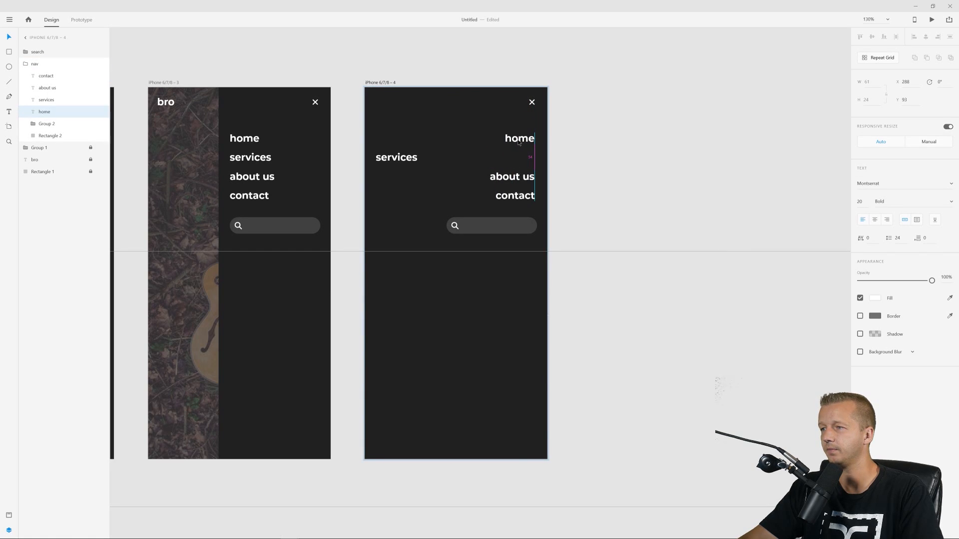
- Set the opacity of the home, about us and contact labels on the fourth artboard to 0%
left_click(527, 200, "shift")
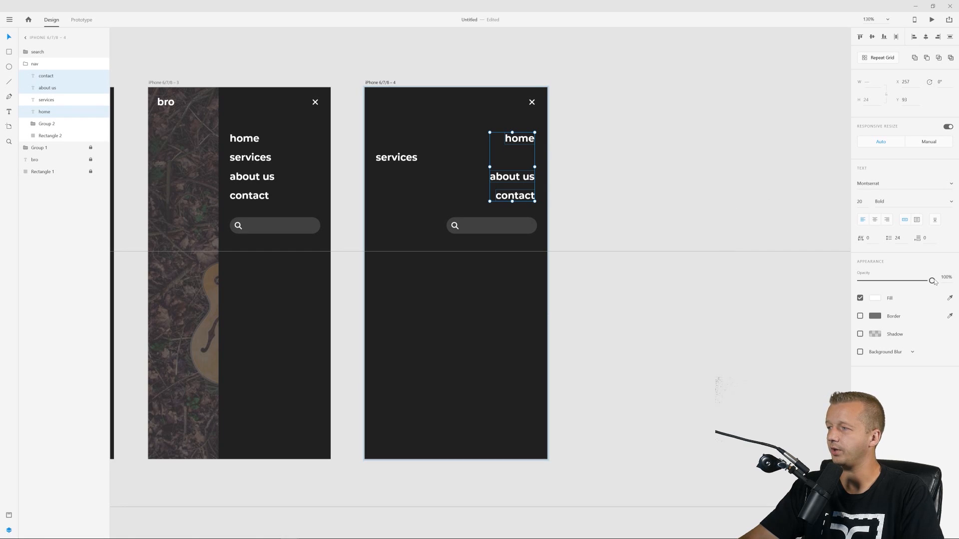
left_click_drag(932, 281, 860, 281)
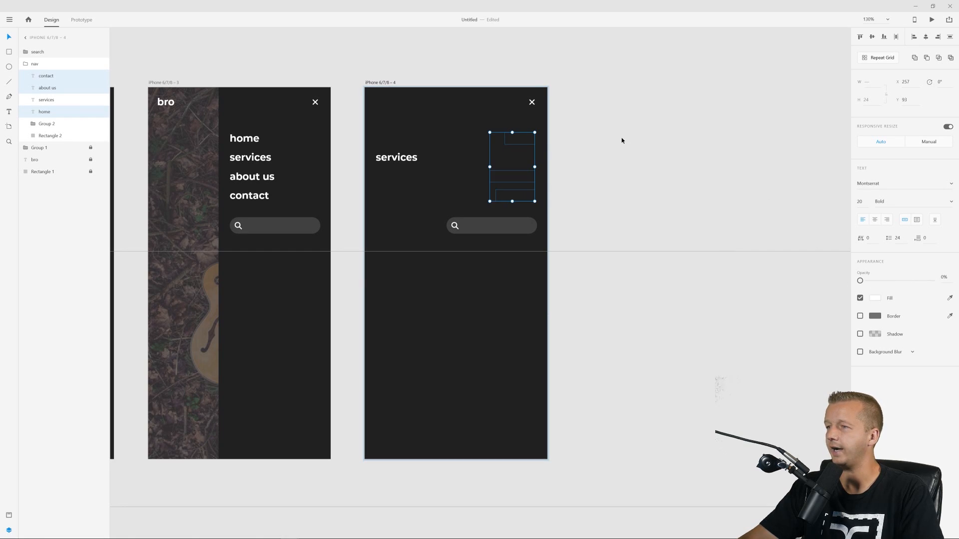
left_click(637, 153)
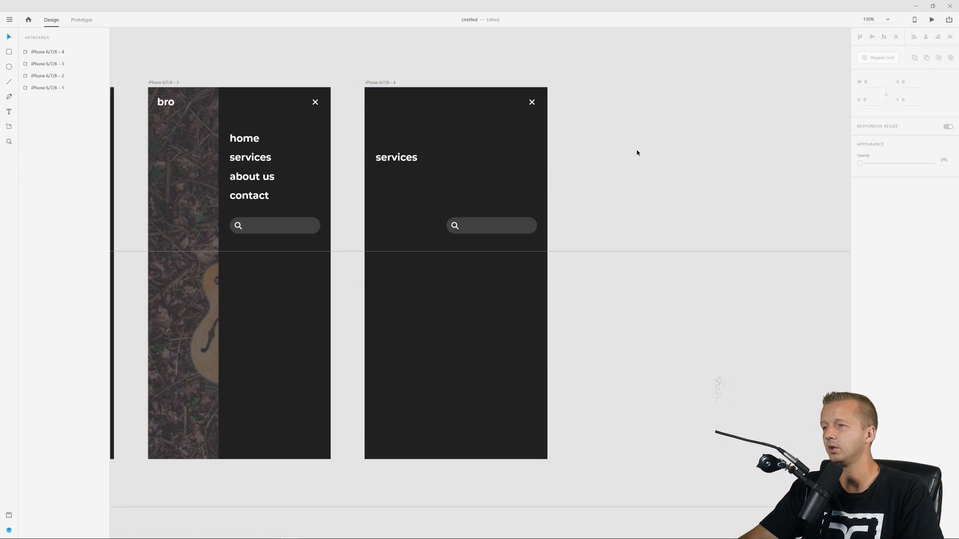
- Shrink the fourth artboard's search bar from its left side to about 34 wide and lower its opacity to fully transparent
left_click(483, 226)
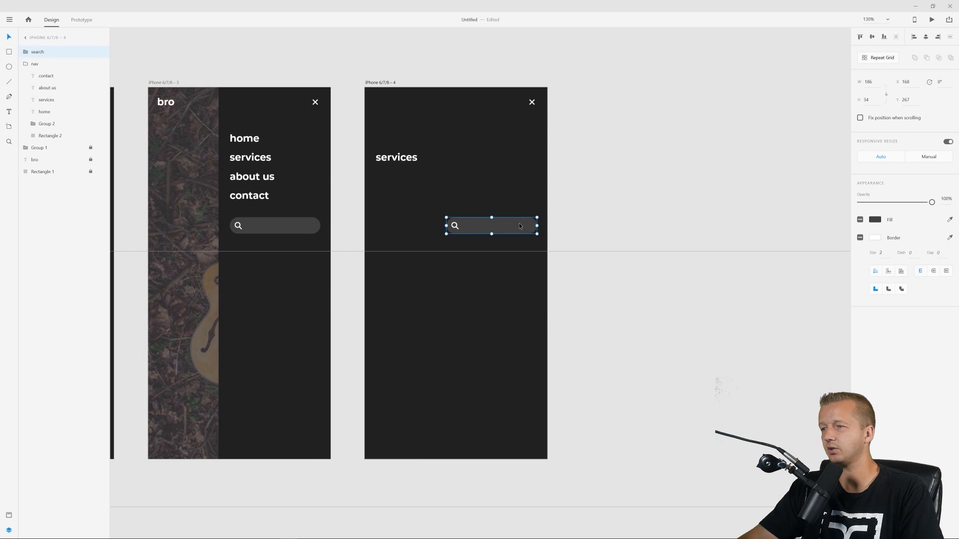
left_click_drag(446, 226, 520, 226)
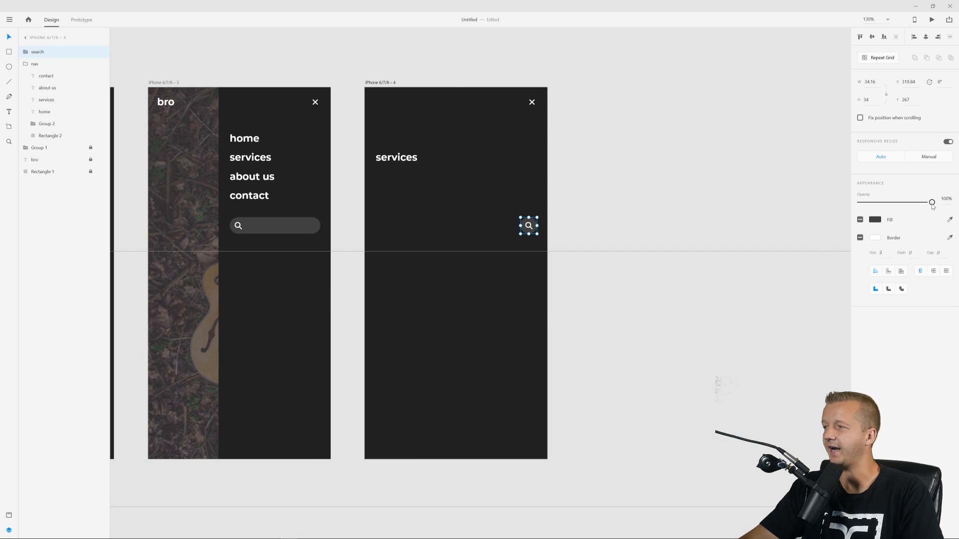
left_click_drag(932, 202, 824, 211)
left_click(666, 177)
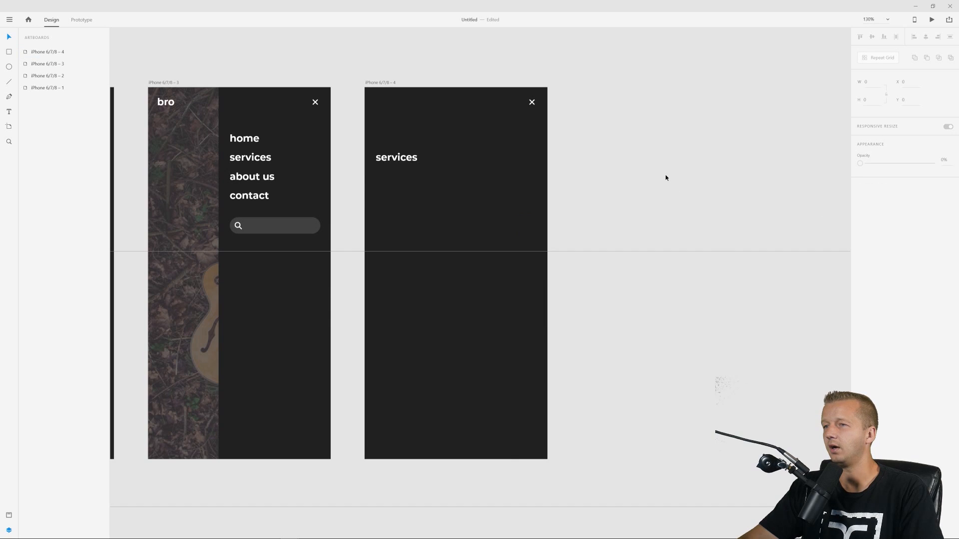
- In Prototype mode, link the third artboard's services label to the fourth artboard with a tap-triggered Auto-Animate, Ease In, 0.6 s
left_click_drag(250, 67, 391, 77)
left_click(87, 21)
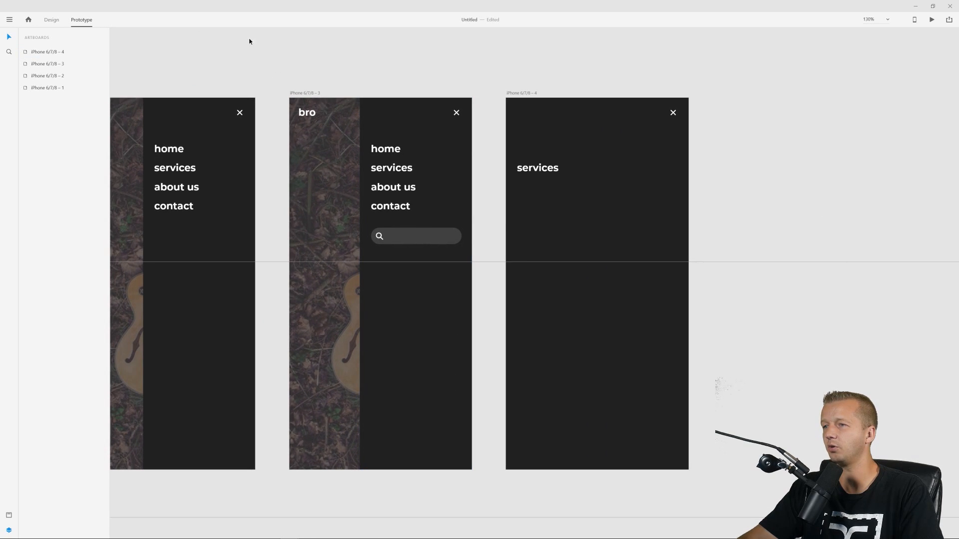
left_click(402, 172)
double_click(403, 171)
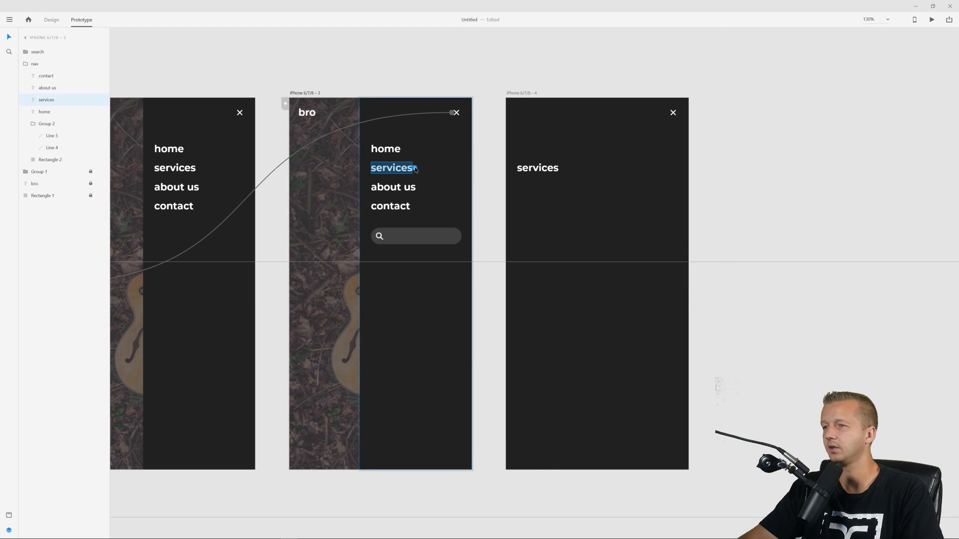
left_click_drag(415, 169, 508, 182)
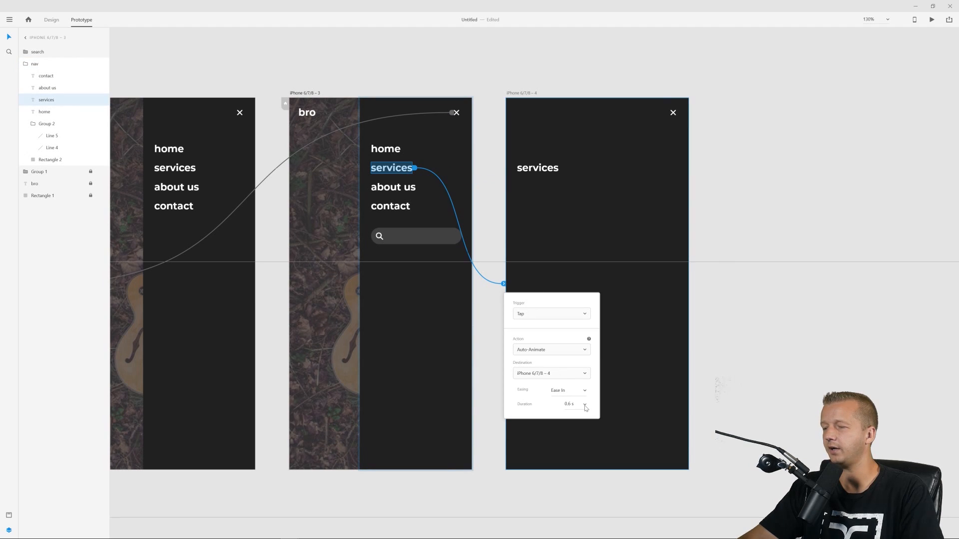
left_click(807, 150)
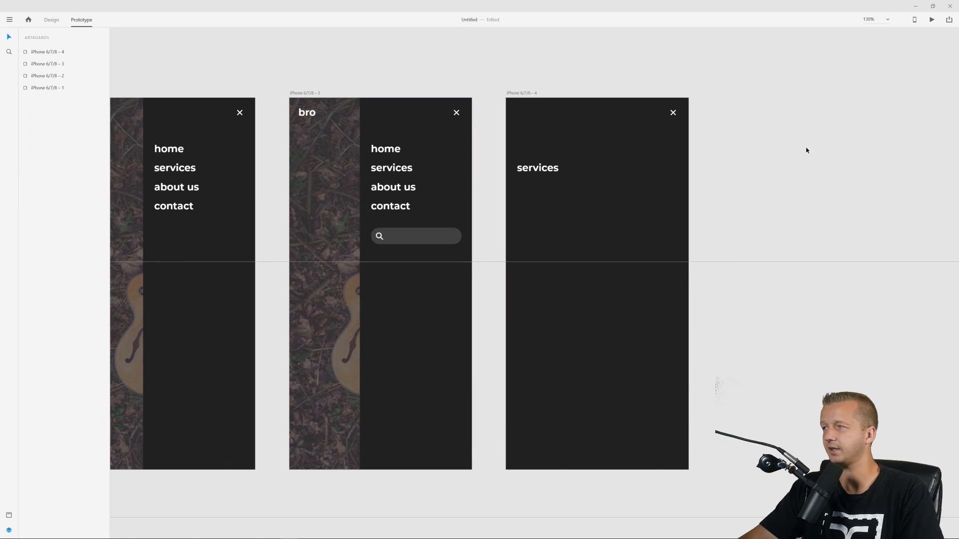
- Preview the prototype from the first artboard, testing the menu opening and the services transition, and close the preview
left_click(933, 20)
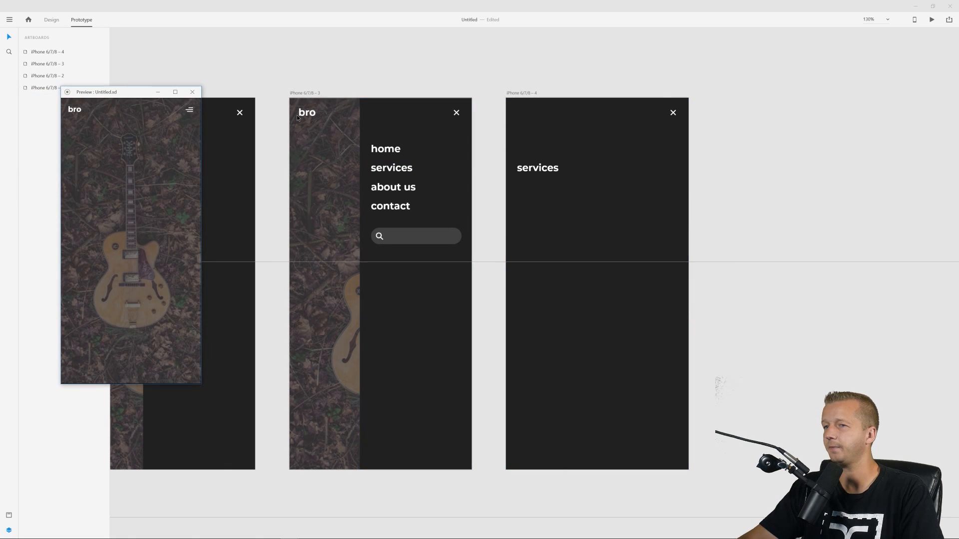
left_click_drag(161, 95, 820, 54)
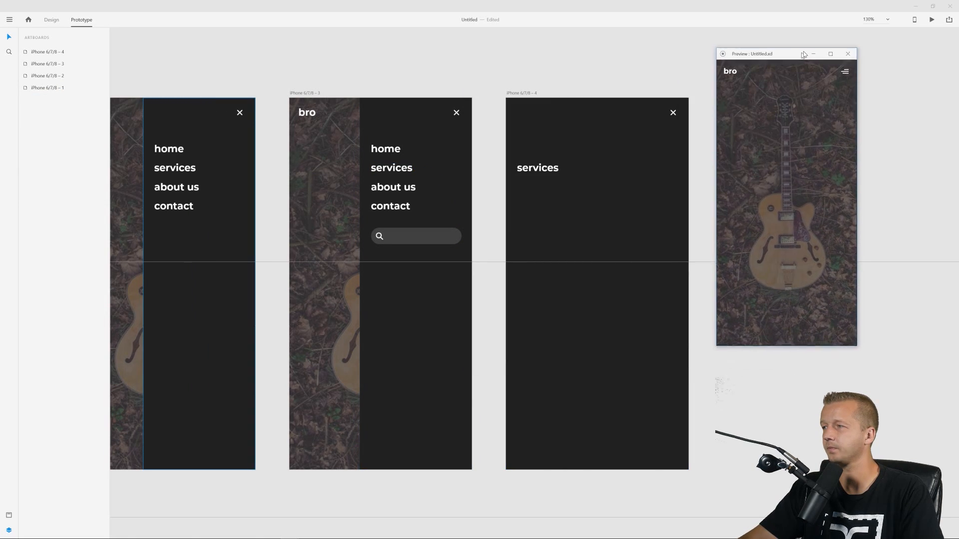
left_click(848, 71)
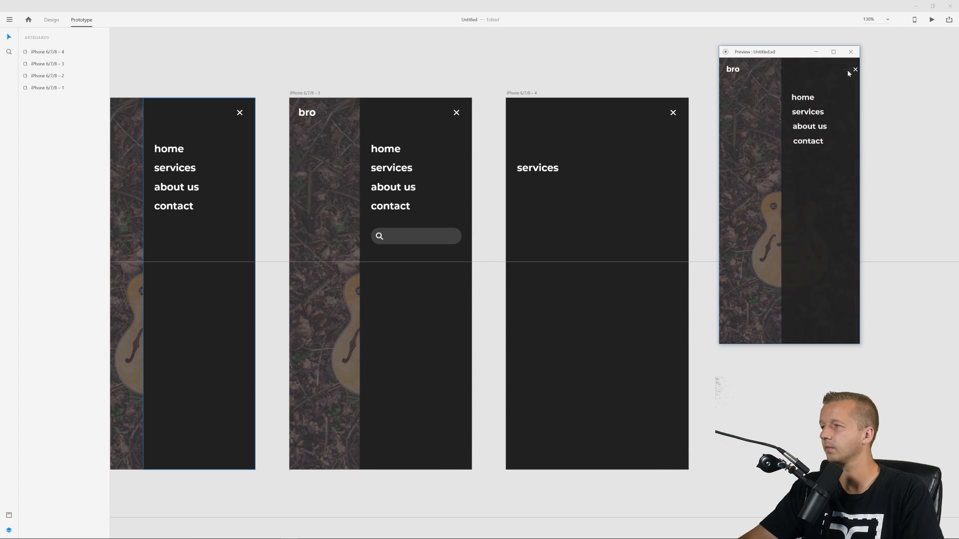
left_click(802, 116)
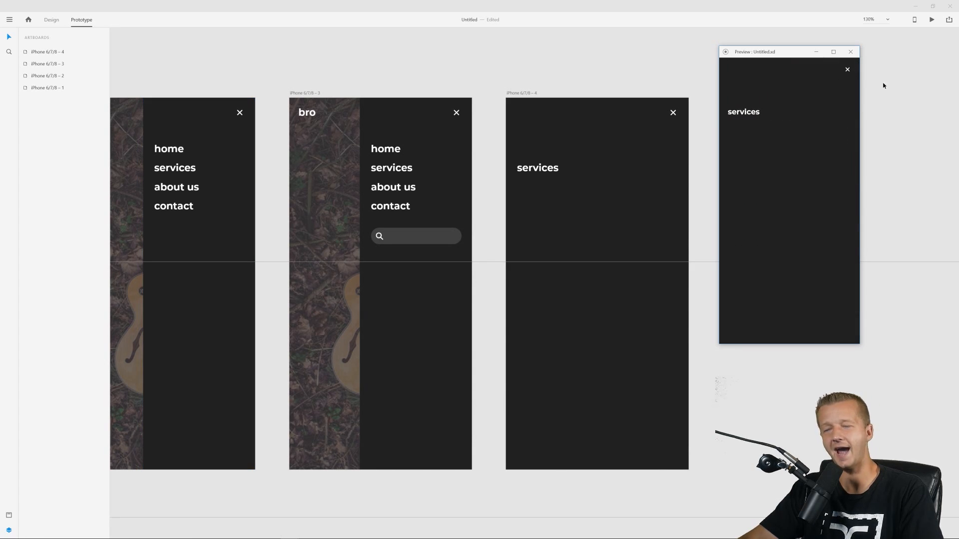
left_click(851, 52)
- Duplicate the fourth artboard to create a fifth one beside it
scroll(657, 105, "right", 3)
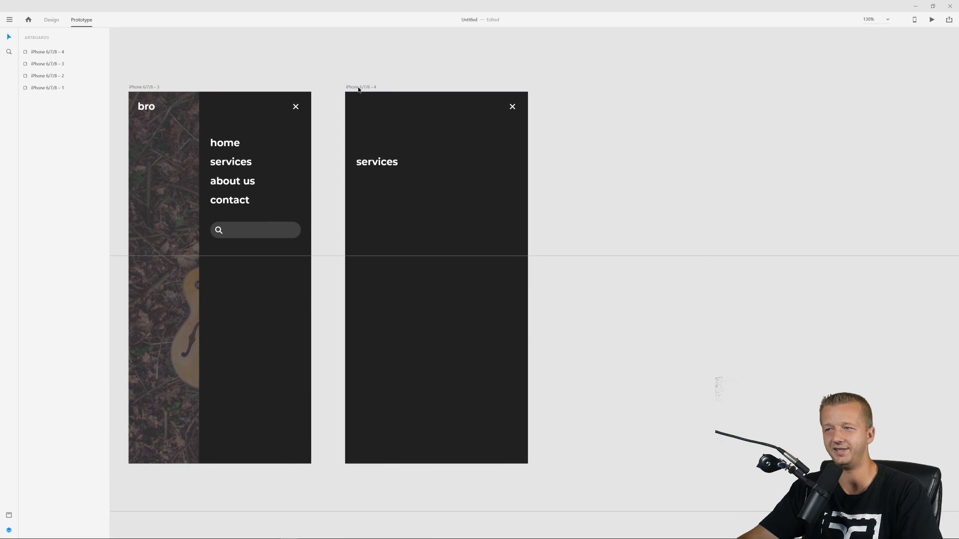
left_click(360, 86)
key("ctrl+d")
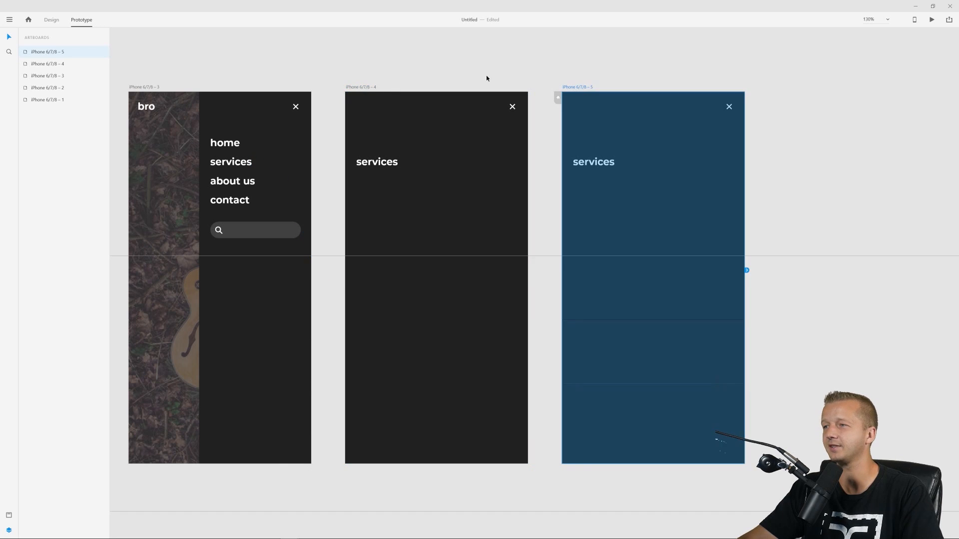
scroll(535, 65, "right", 1)
left_click_drag(535, 65, 406, 73)
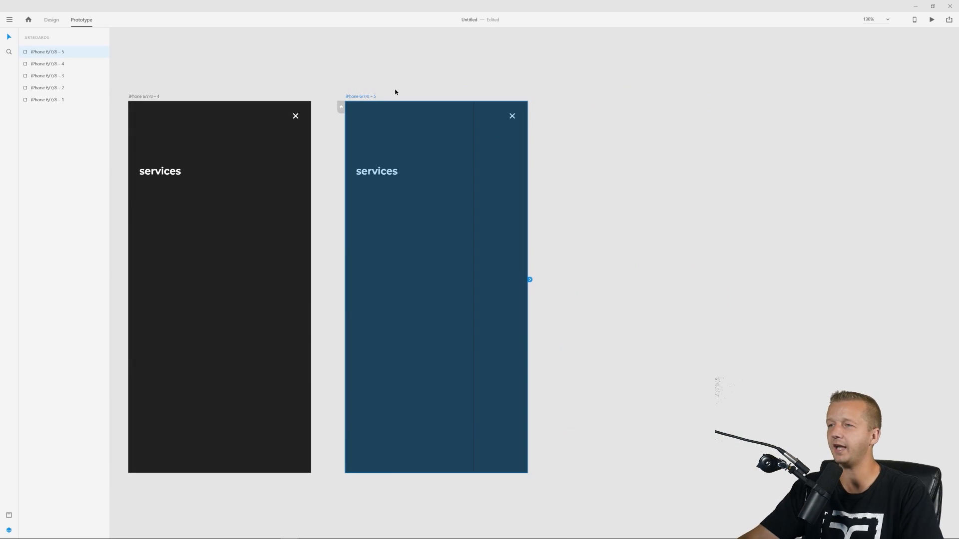
left_click(404, 86)
- In Design mode, move the services label on the fifth artboard up to Y 19, level with the close icon
left_click(52, 19)
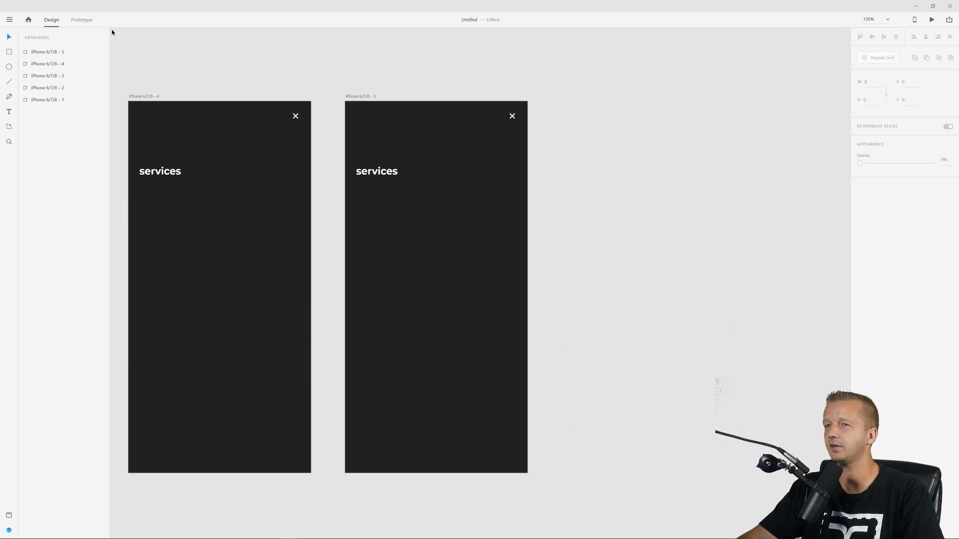
left_click(384, 104)
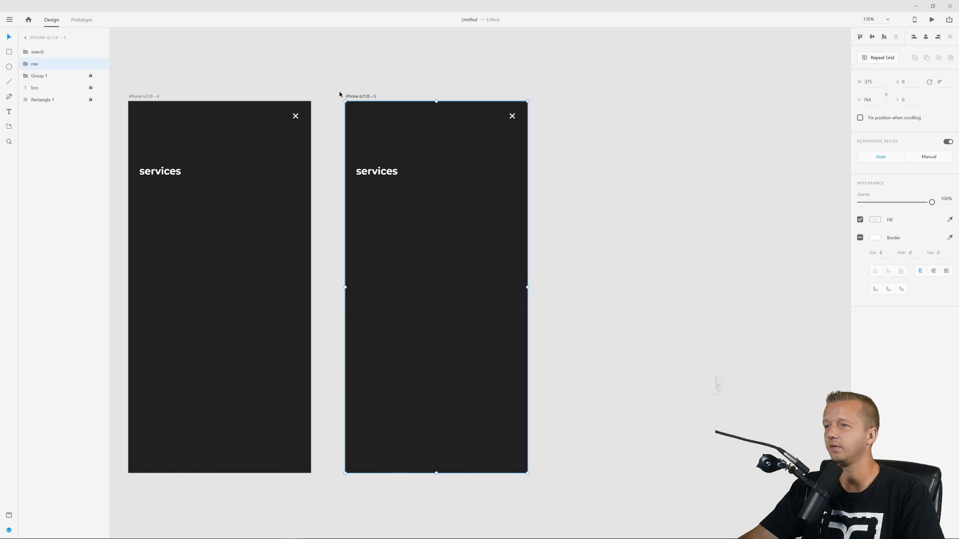
scroll(340, 94, "left", 3)
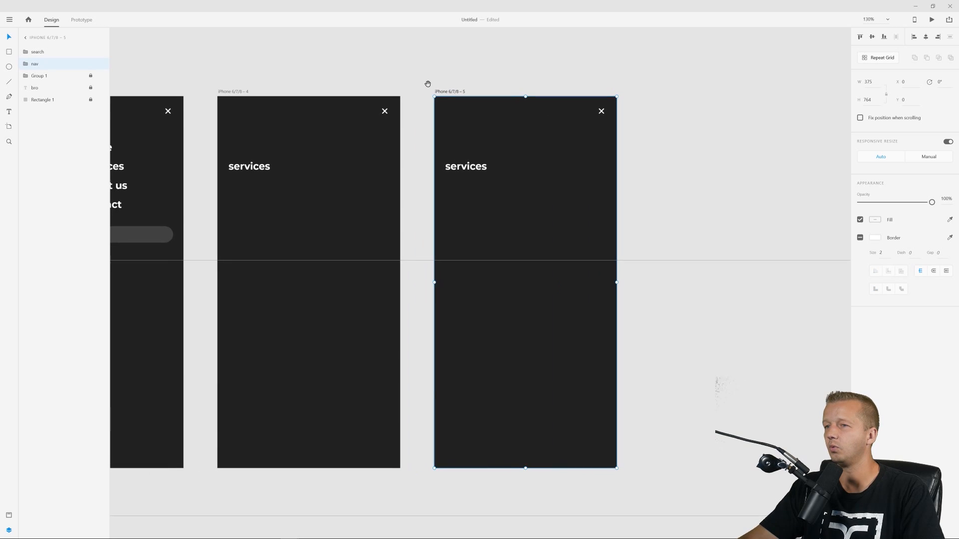
double_click(475, 171)
left_click_drag(475, 171, 467, 116)
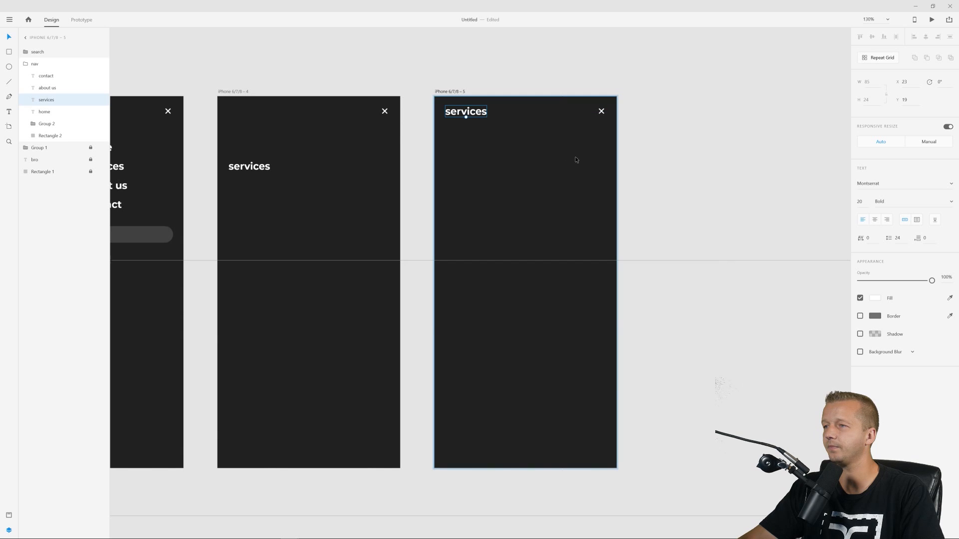
left_click(676, 133)
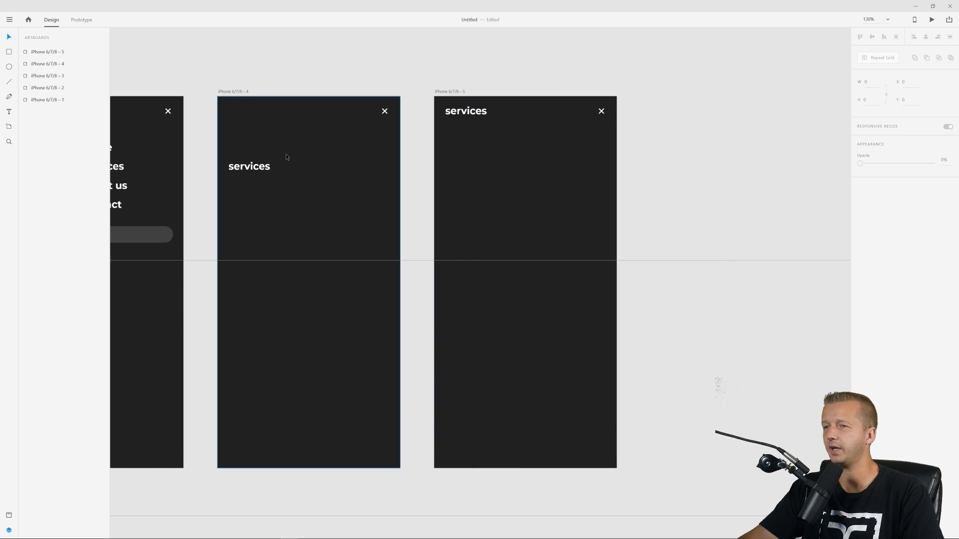
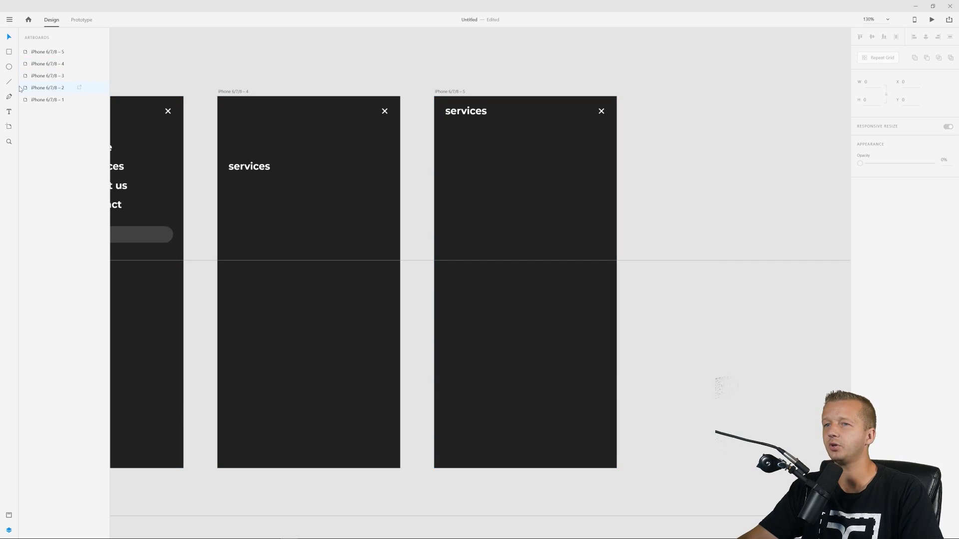
- Add a centred area-text heading "What we can do for you." across the fifth artboard, about 375 × 199 px at Y 85
left_click(9, 112)
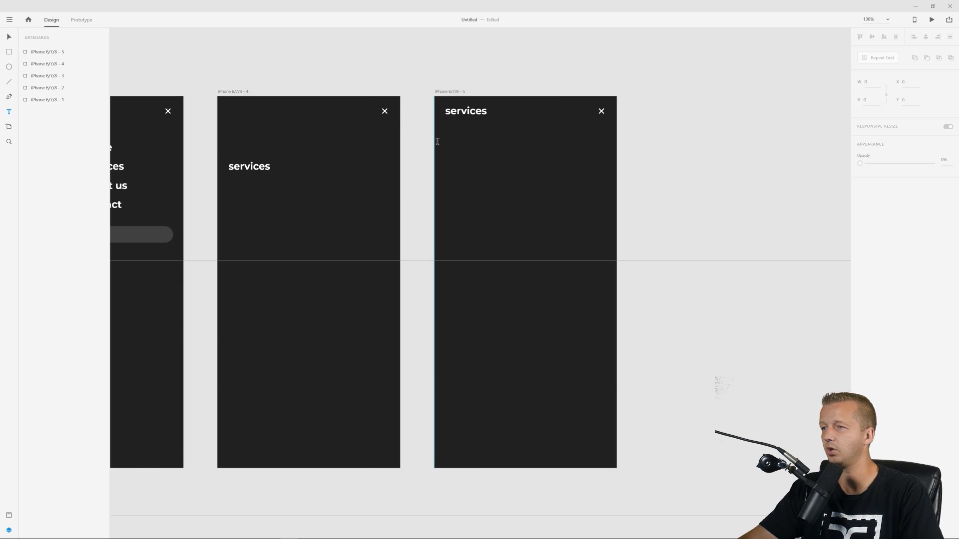
left_click_drag(435, 138, 616, 234)
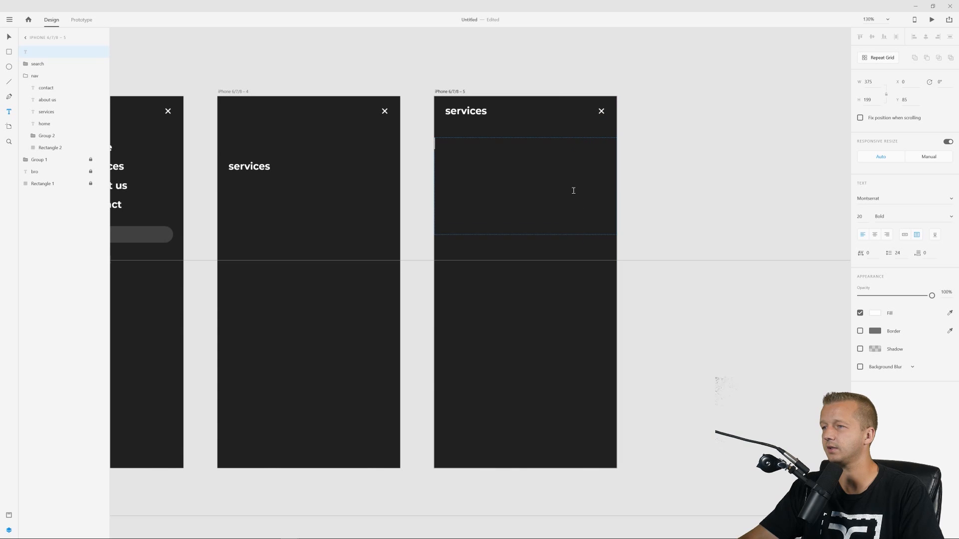
left_click(875, 234)
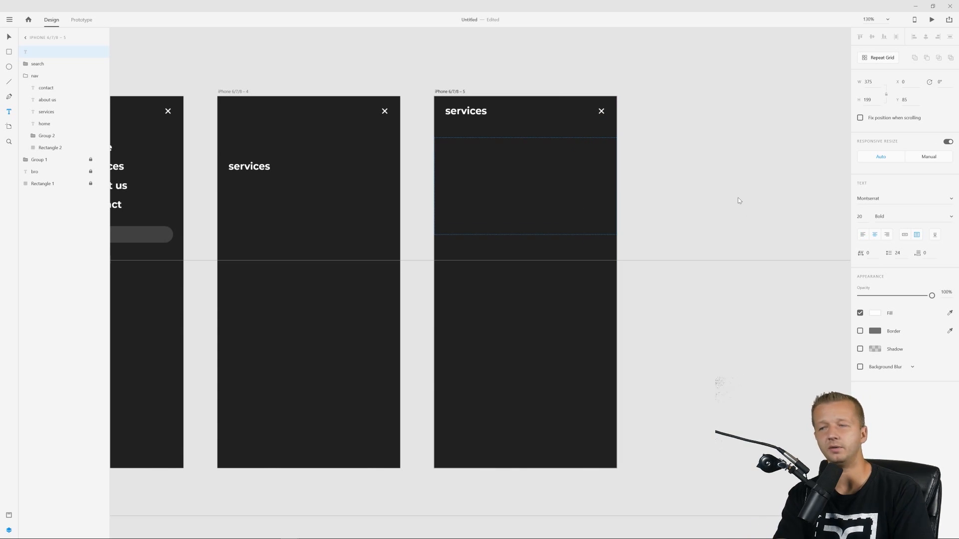
type("What we can ")
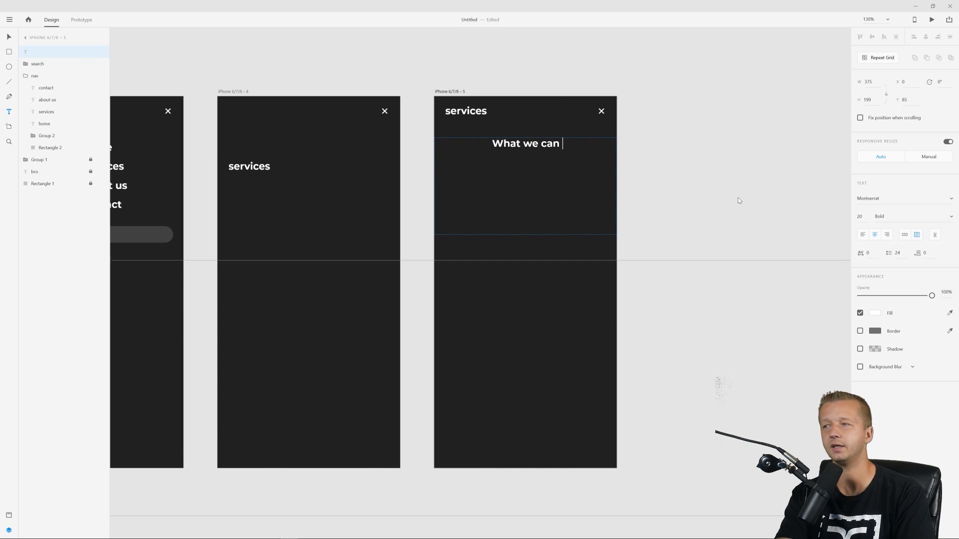
type("do for you.")
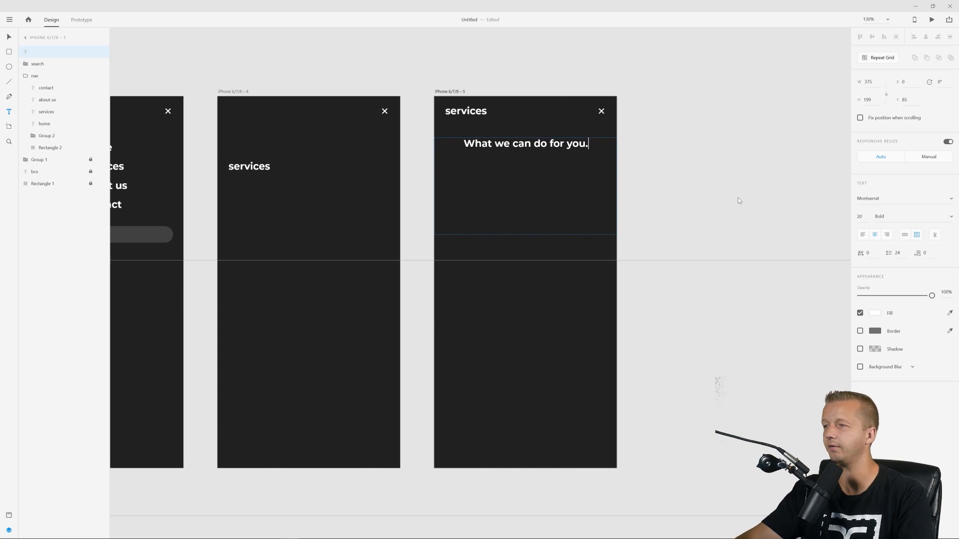
- Set the font size of the "What we can do for you." heading to 44
key("Escape")
left_click(860, 216)
type("34")
key("Return")
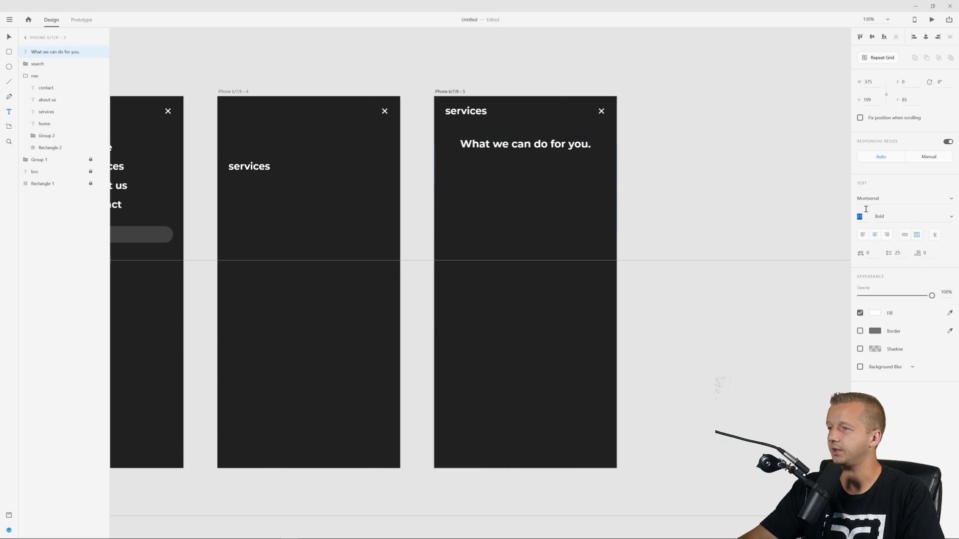
key("Up")
key("Up")
key("Up")
key("Up")
key("Up")
key("Up")
key("Up")
key("Up")
key("Up")
key("Up")
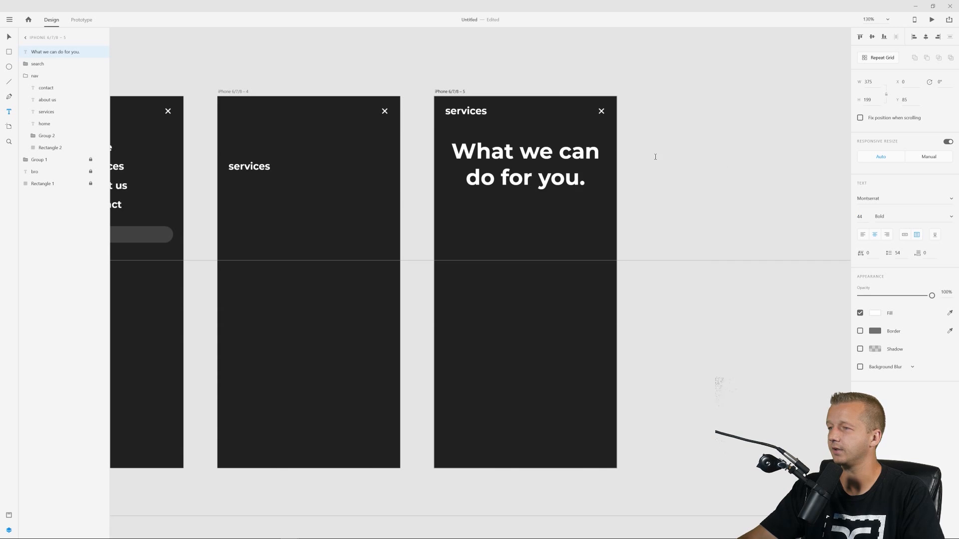
- Narrow the heading's text frame symmetrically to about 237 px wide and shorten it to about 168 px high
left_click_drag(617, 186, 583, 183)
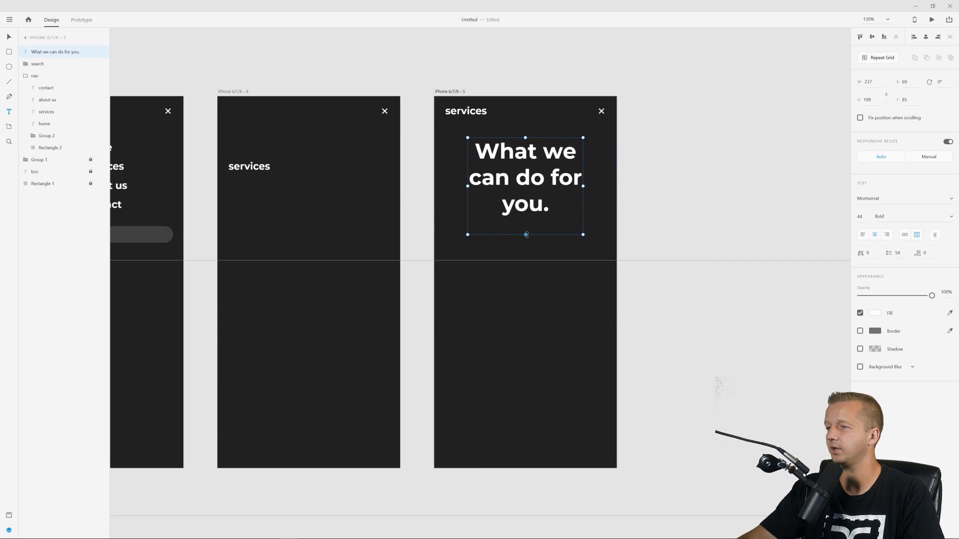
left_click_drag(525, 234, 526, 219)
left_click(209, 56)
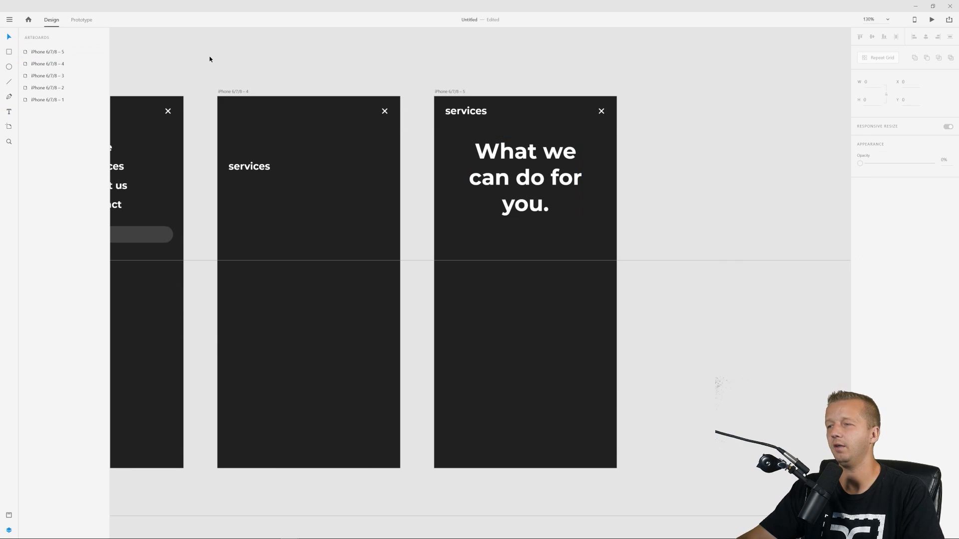
- Draw a full-width rectangle beneath the heading on the fifth artboard, 375 × 463 px starting at Y 301
key("r")
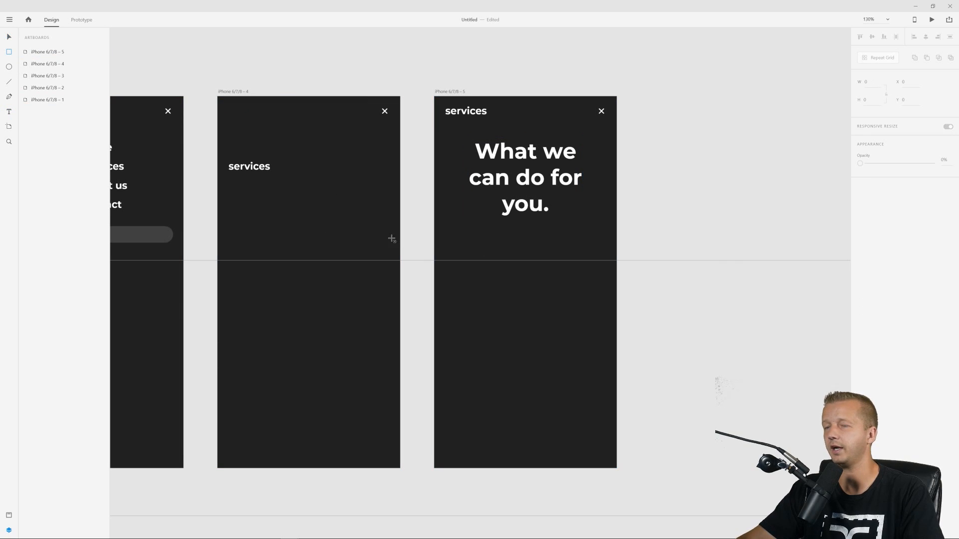
left_click_drag(434, 239, 617, 468)
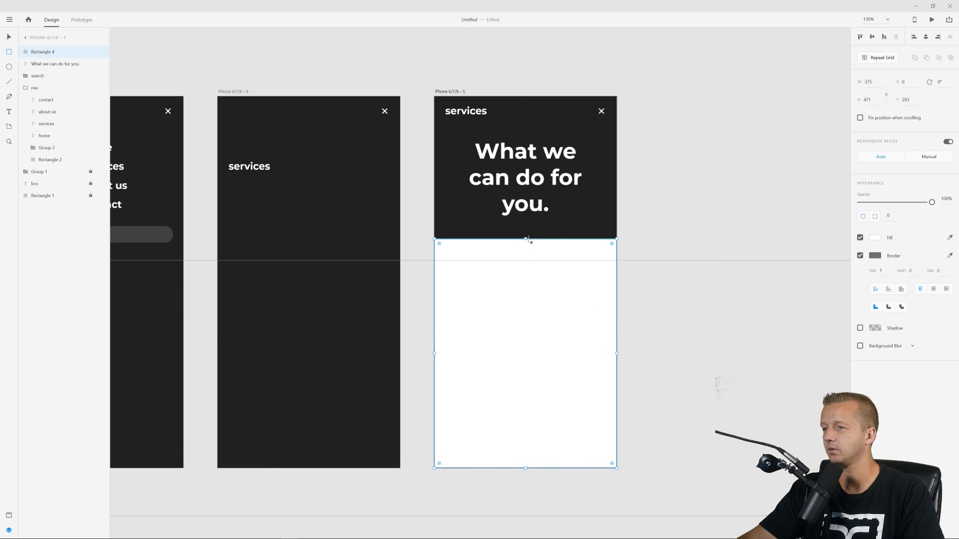
left_click_drag(525, 239, 525, 243)
- Fill the new rectangle with the gorilla photo from the PhotoSplash plugin's random photos
left_click(9, 20)
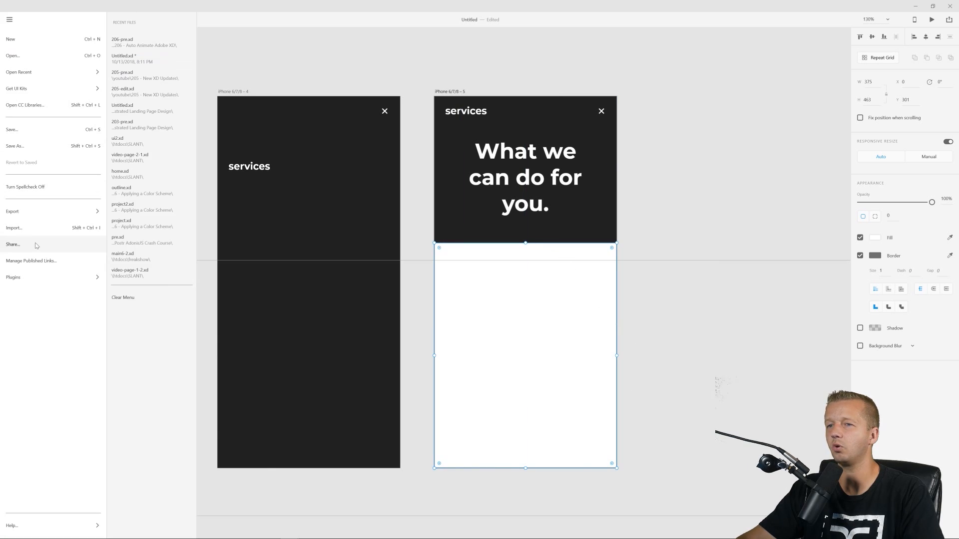
mouse_move(43, 276)
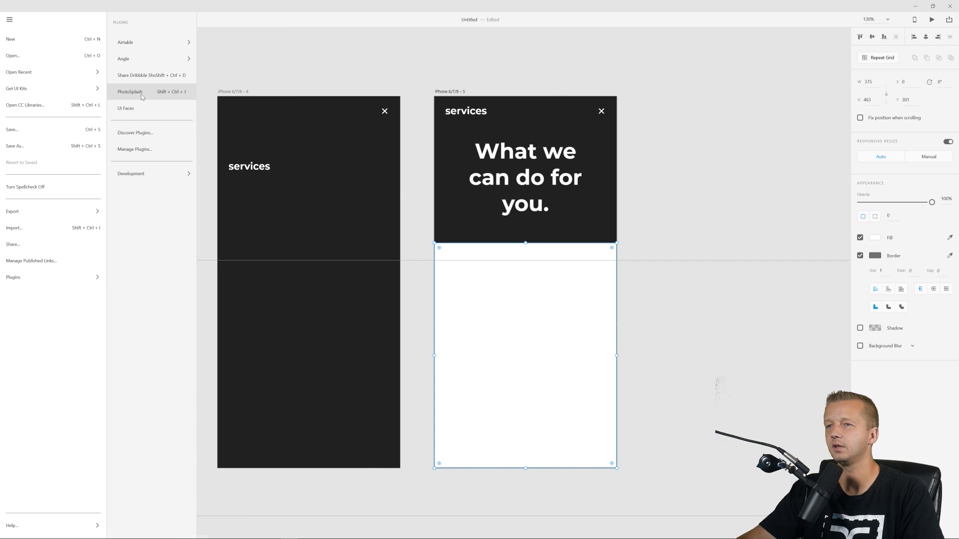
left_click(141, 99)
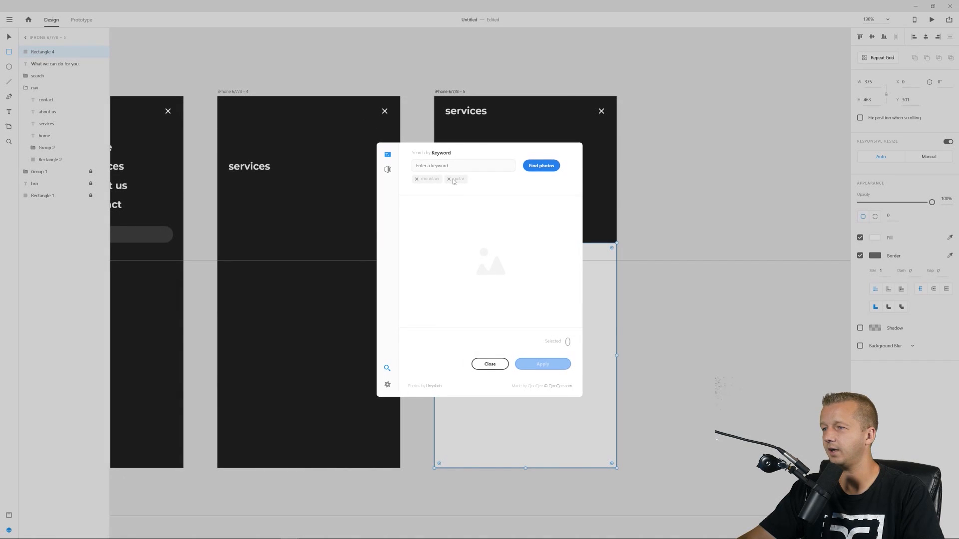
left_click(388, 170)
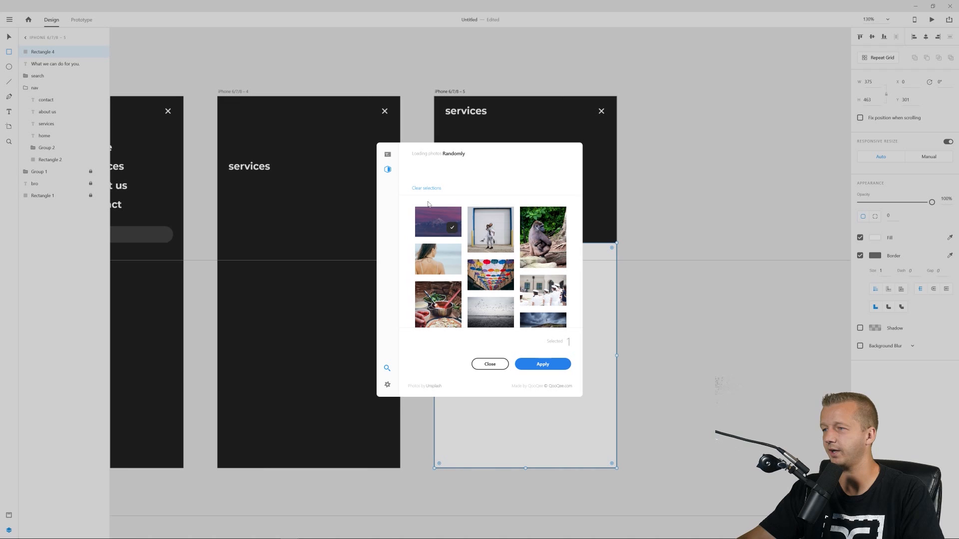
left_click(491, 230)
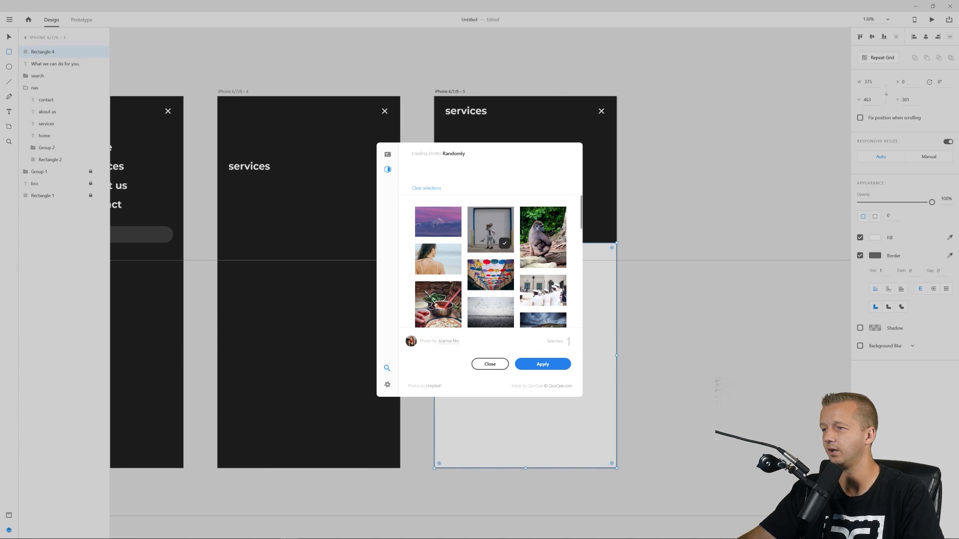
left_click(549, 247)
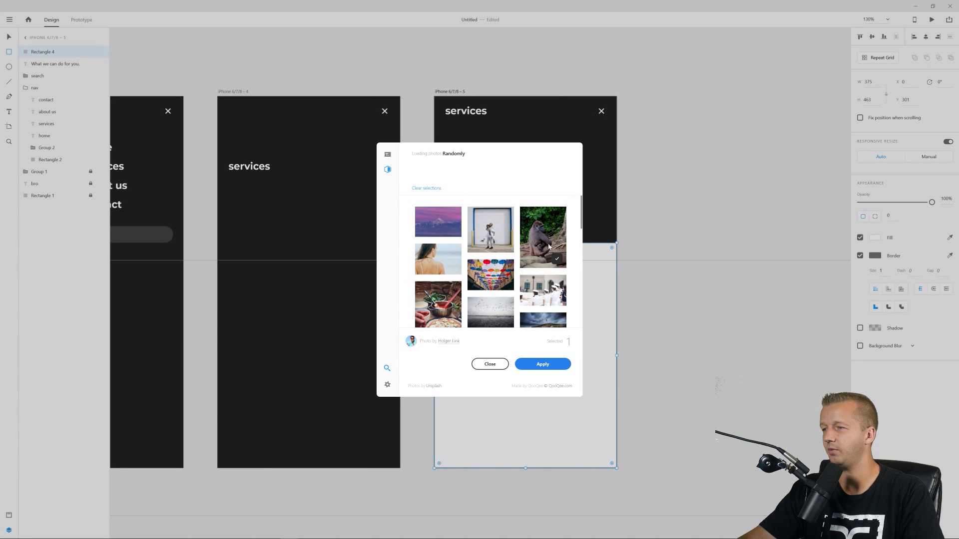
left_click(547, 364)
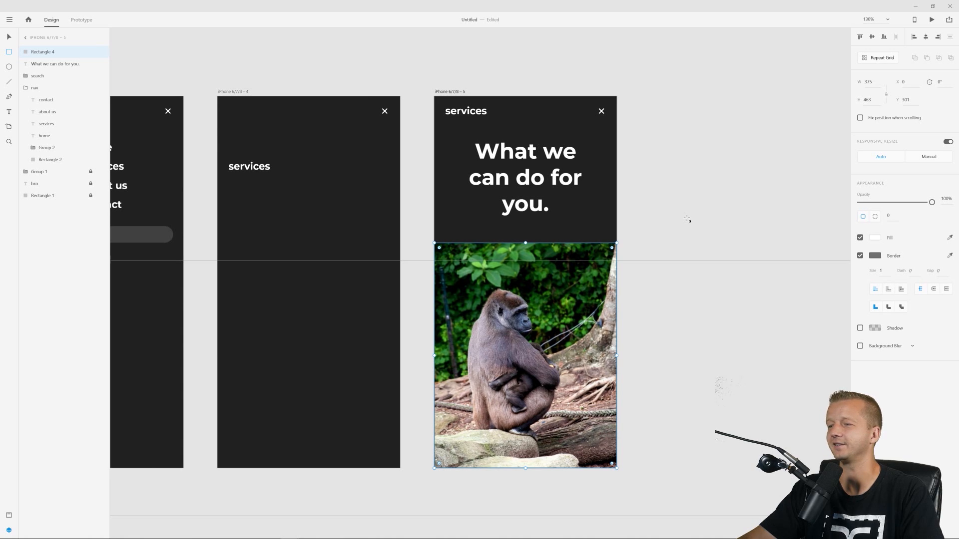
key("v")
left_click(407, 75)
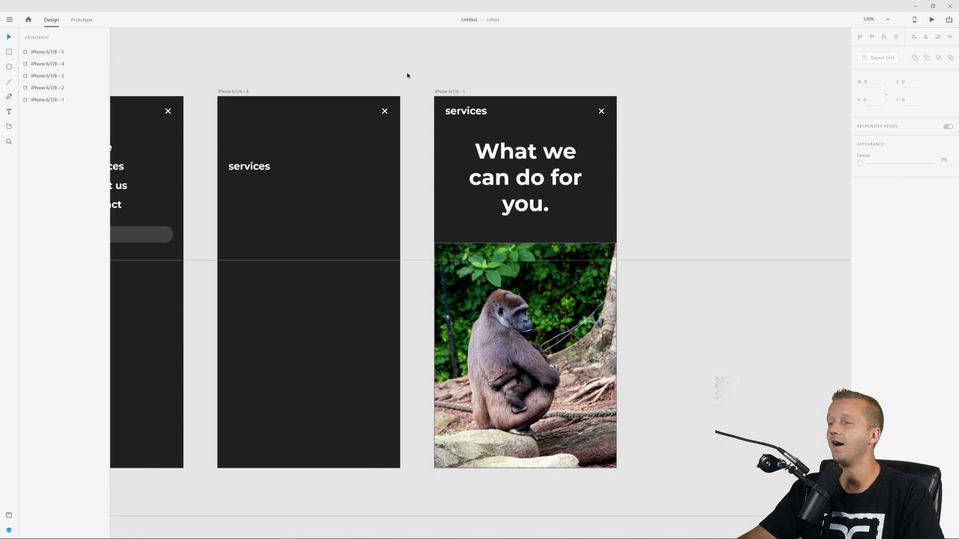
- Remove the border from the gorilla photo rectangle
scroll(681, 165, "down", 1)
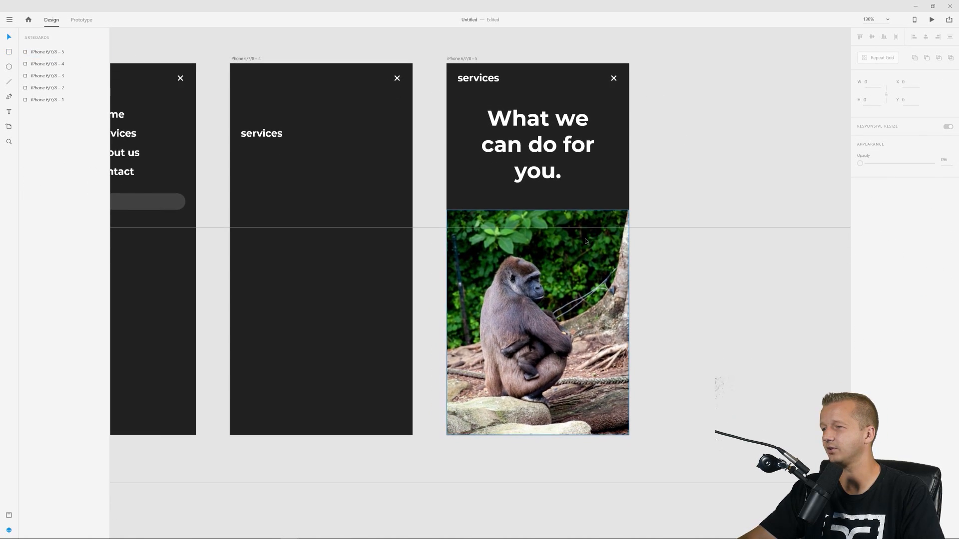
left_click(585, 238)
left_click(790, 205)
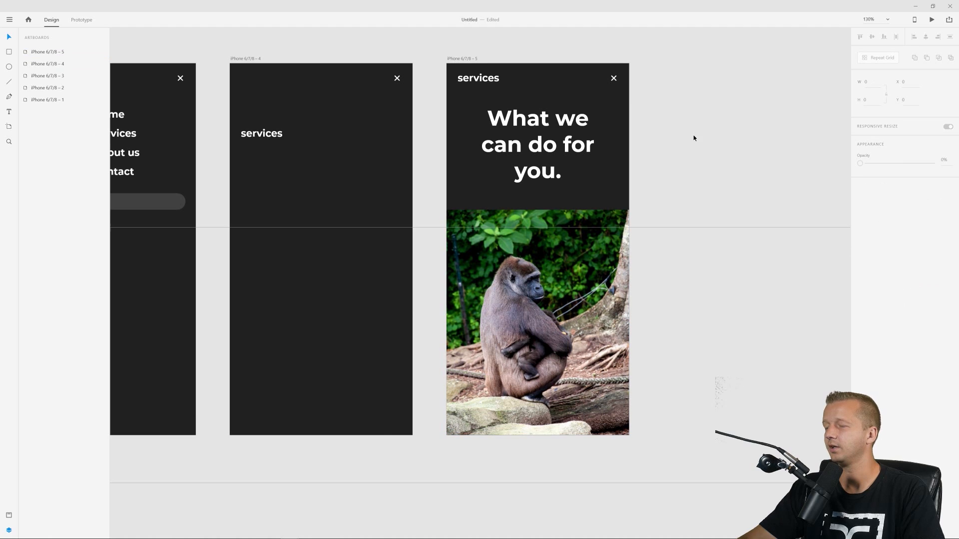
left_click(526, 130)
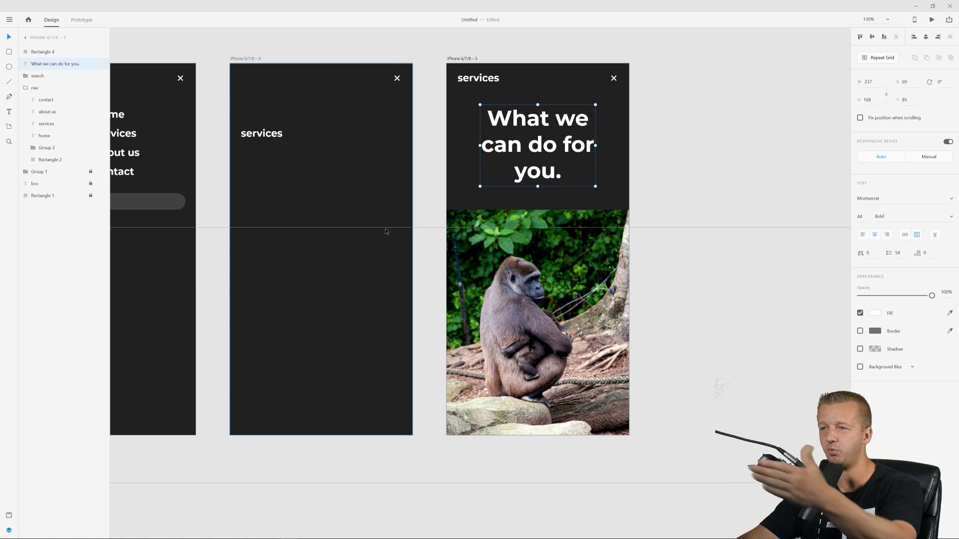
left_click(558, 255, "shift")
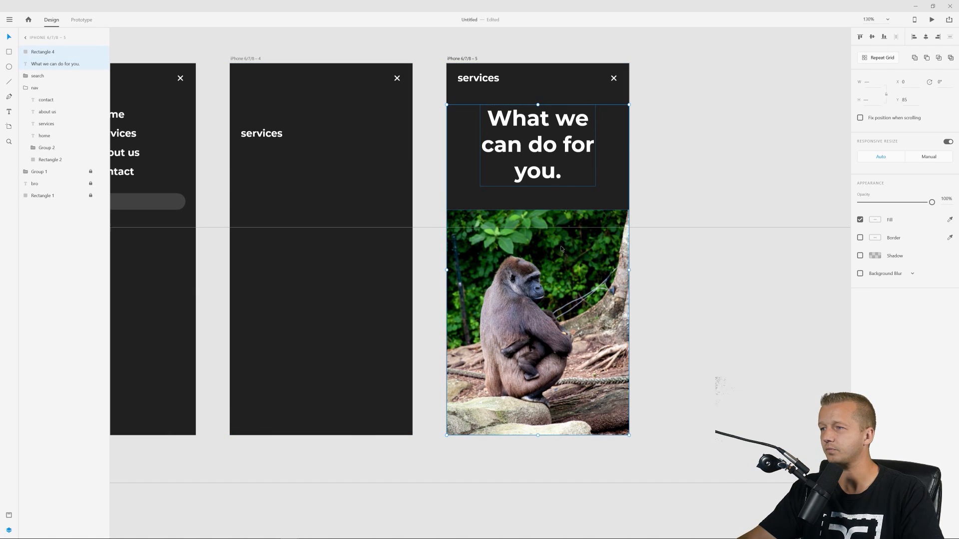
left_click(610, 179)
left_click(579, 178)
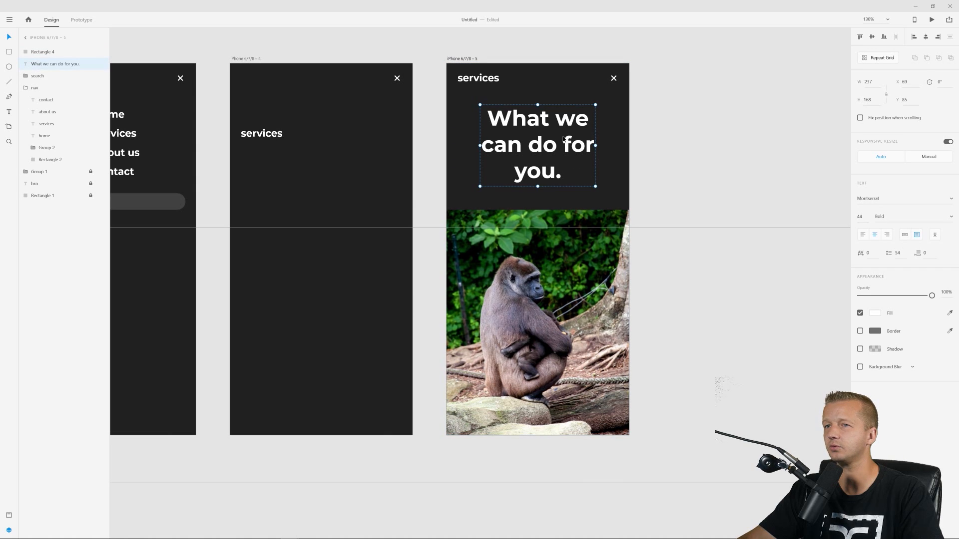
- Rename the gorilla photo's layer on the fifth artboard as gor
left_click(565, 228)
double_click(53, 52)
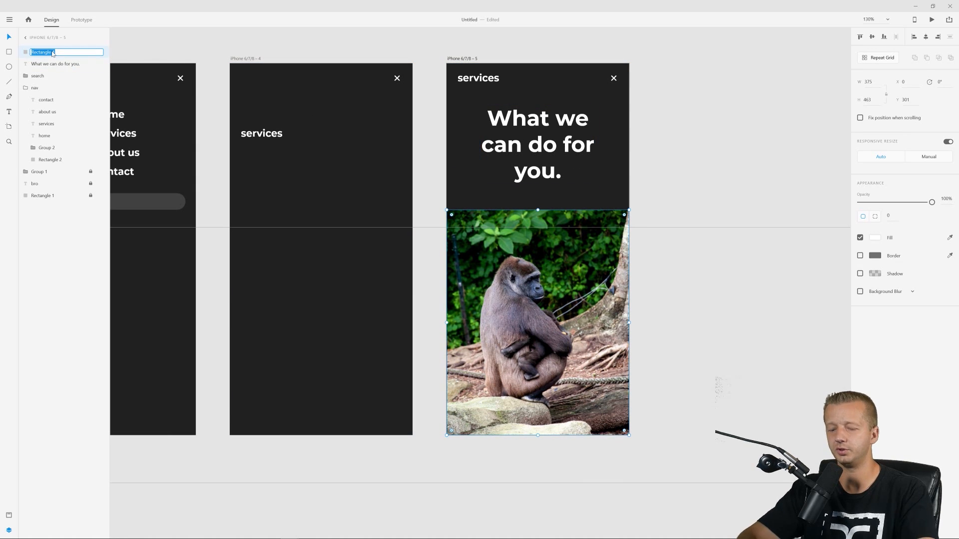
type("gor")
key("Return")
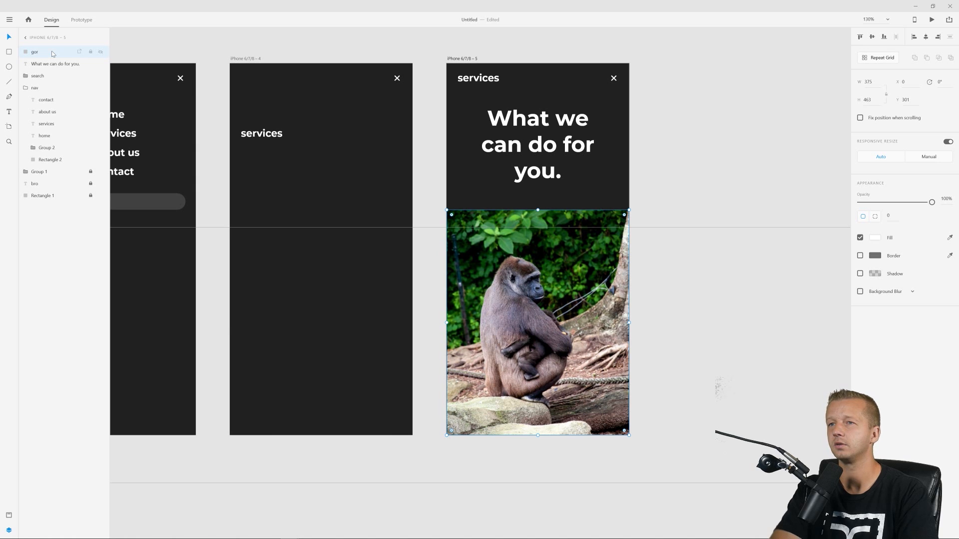
- Duplicate the heading and gorilla photo together onto the fourth artboard, below its services label at about X -1, Y 176
left_click(541, 146, "shift")
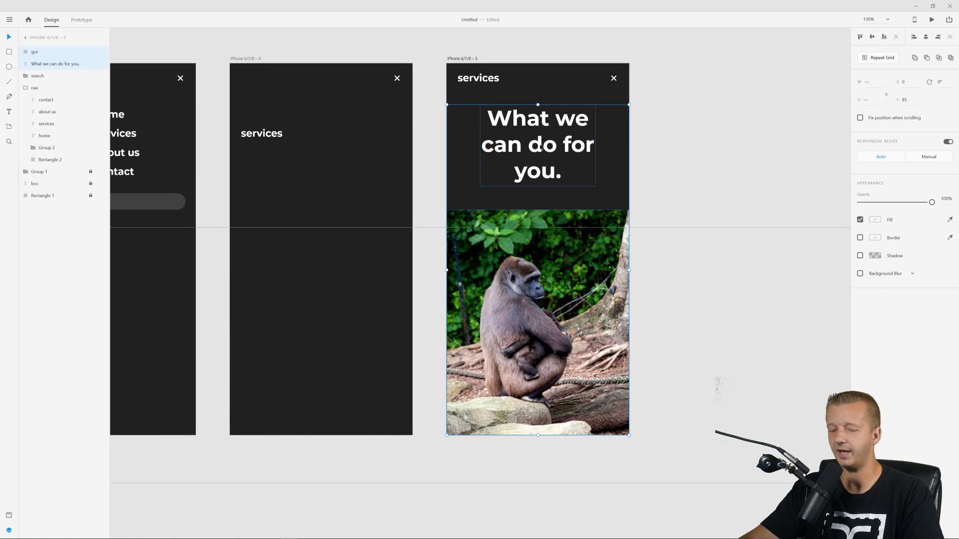
key("ctrl+d")
left_click_drag(530, 154, 320, 191)
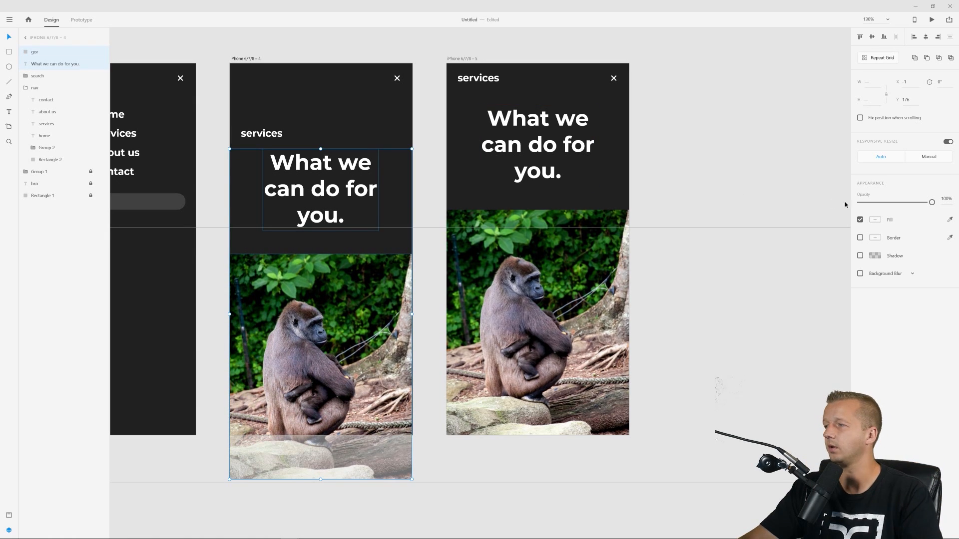
- Set the copied heading and photo on the fourth artboard to 0% opacity and move the photo down to about Y 533
left_click_drag(933, 203, 843, 207)
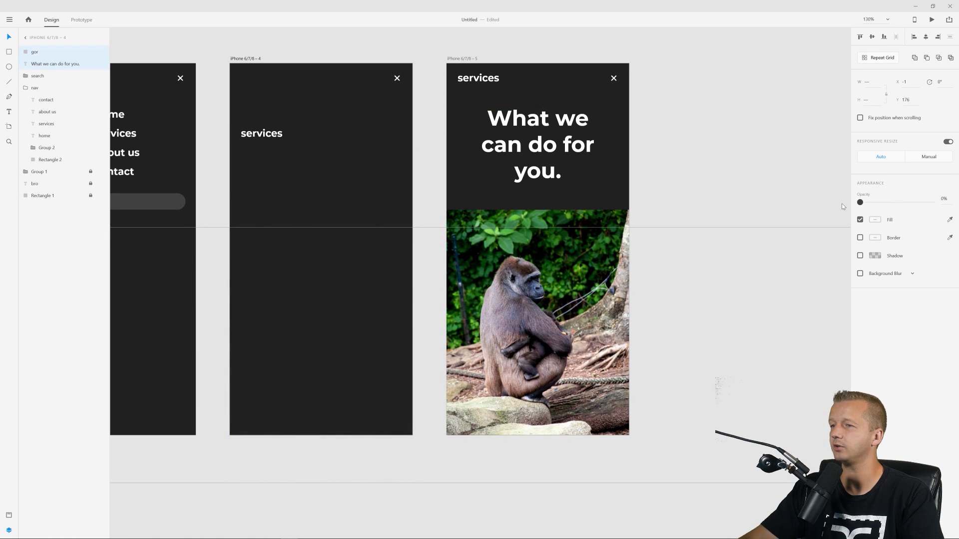
left_click(325, 294)
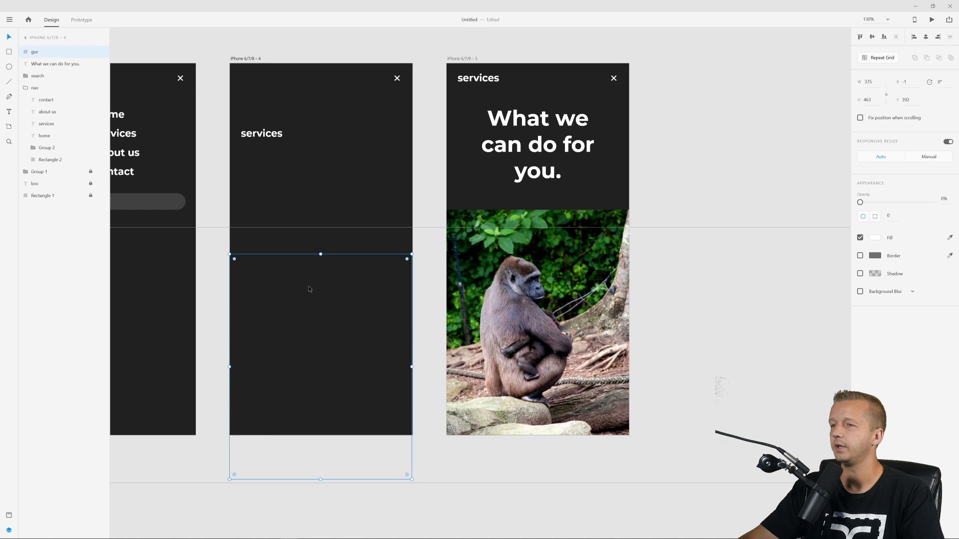
left_click_drag(319, 287, 316, 356)
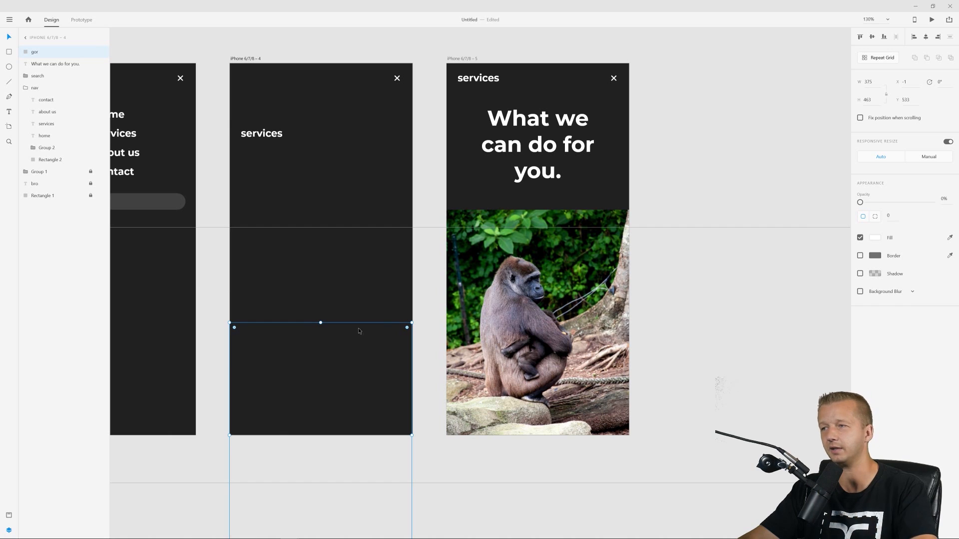
left_click(669, 136)
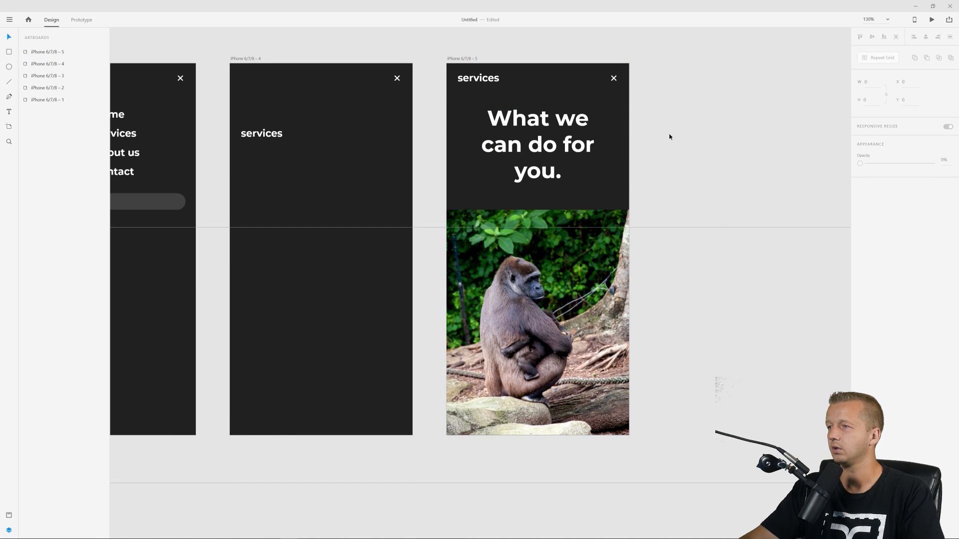
- Link the fourth artboard to the fifth with a time-triggered Auto-Animate transition and set its delay to 0 s
left_click(81, 20)
left_click(250, 60)
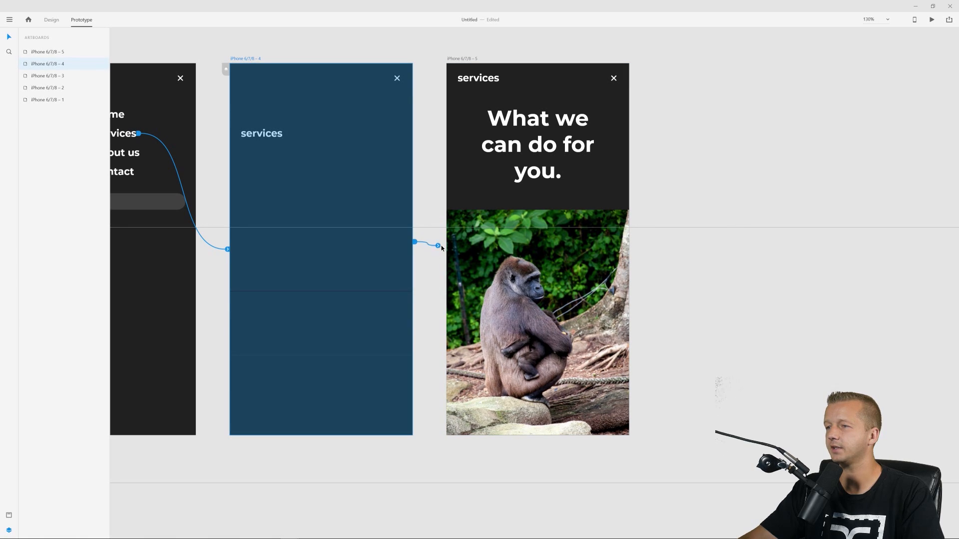
left_click_drag(441, 248, 486, 249)
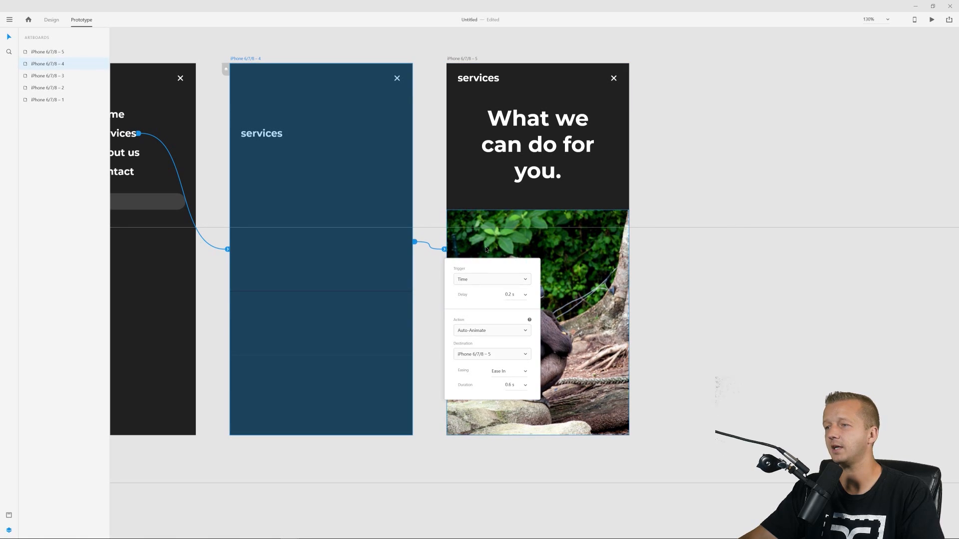
left_click(511, 294)
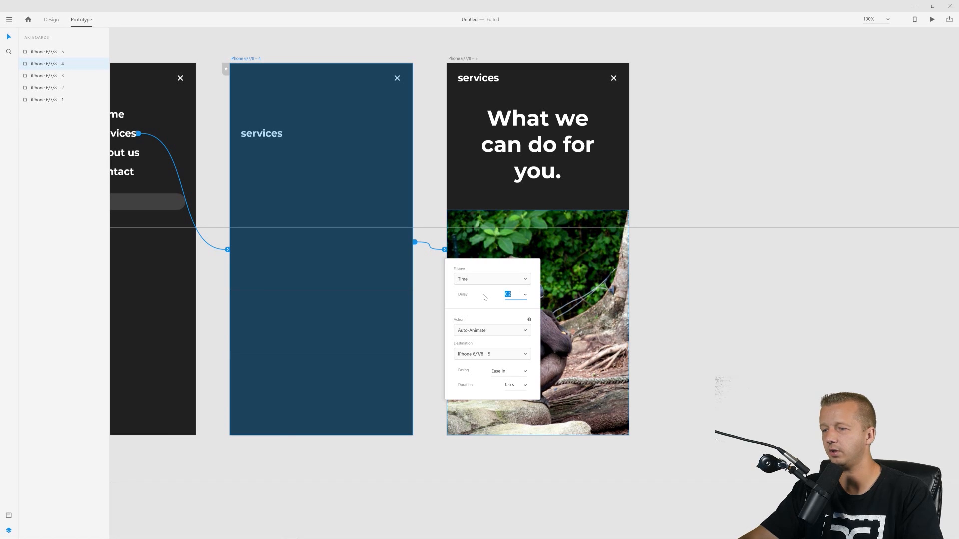
left_click(525, 294)
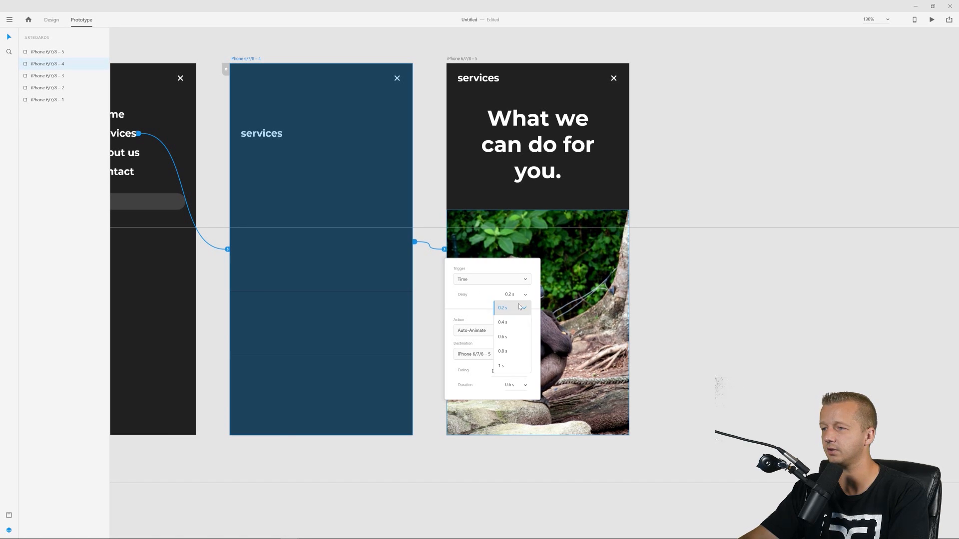
left_click(512, 295)
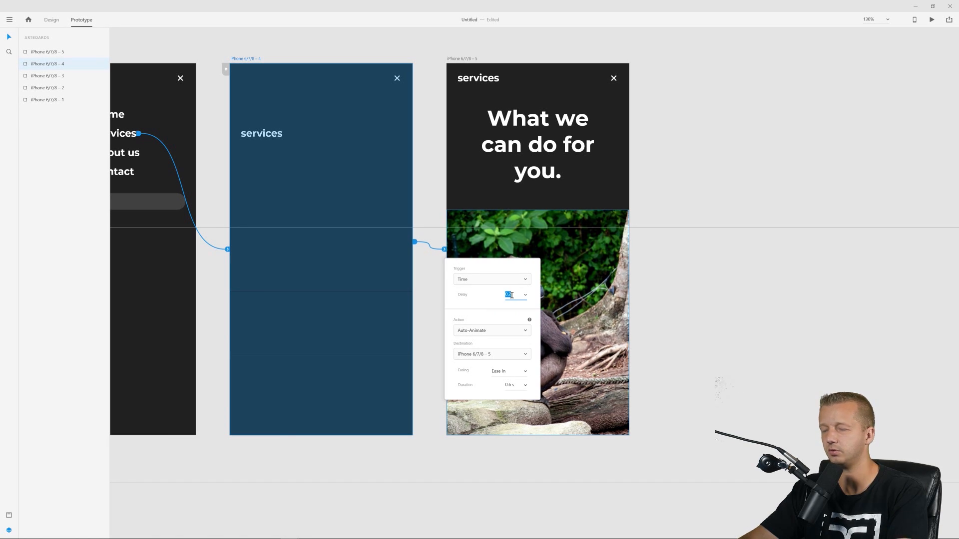
key("Return")
left_click(518, 294)
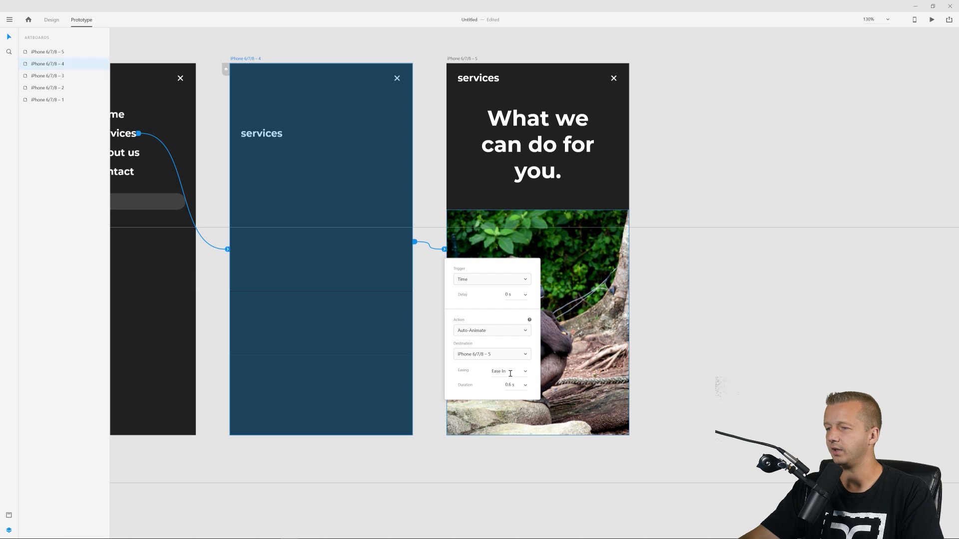
- Set the duration of the transition from the fourth to the fifth artboard to 1 s
left_click(525, 386)
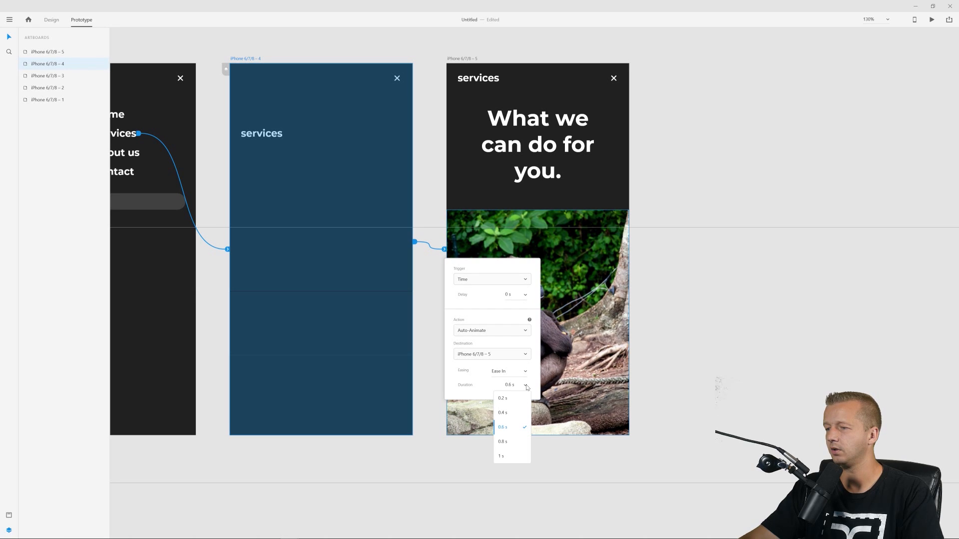
left_click(502, 456)
left_click(696, 135)
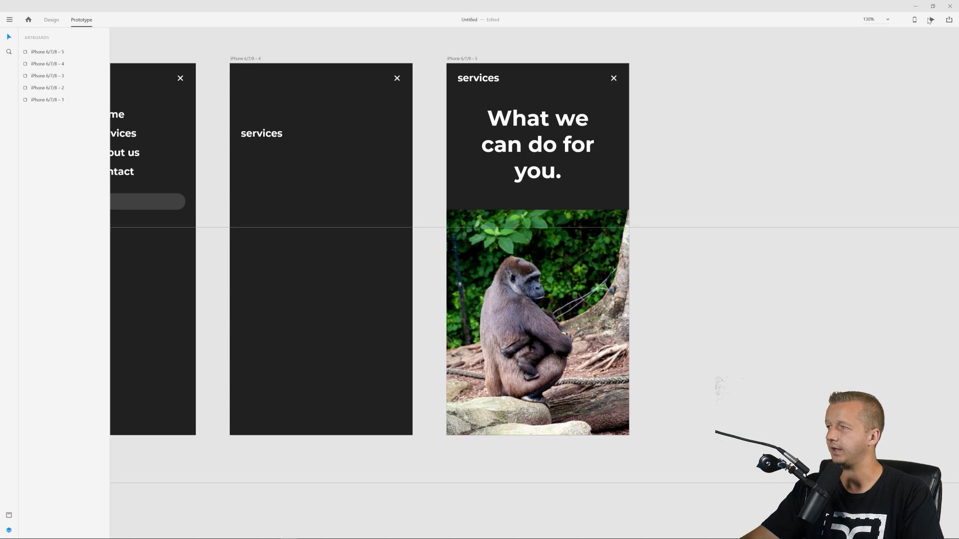
- Preview the prototype from the home screen through the navigation to the services page, and close the preview
left_click_drag(117, 88, 709, 64)
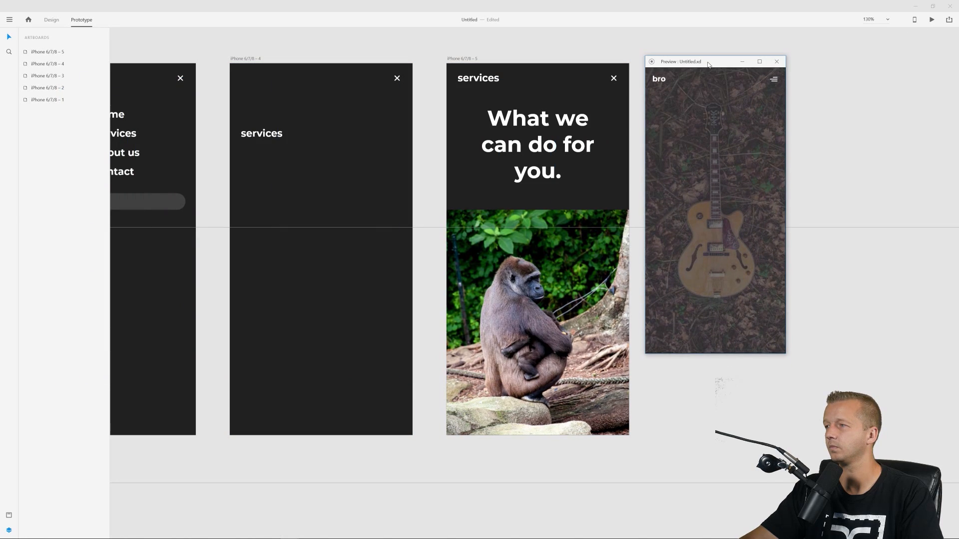
left_click(773, 79)
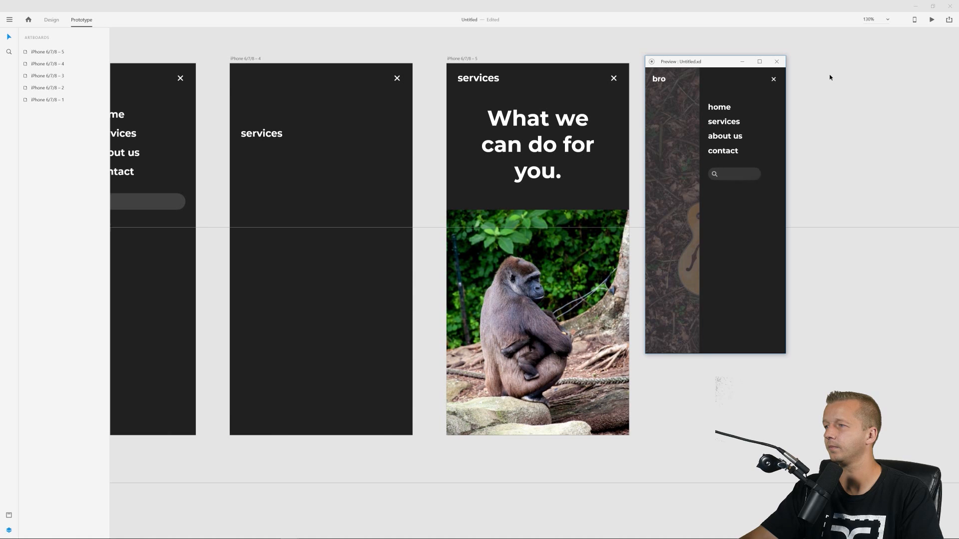
left_click(725, 123)
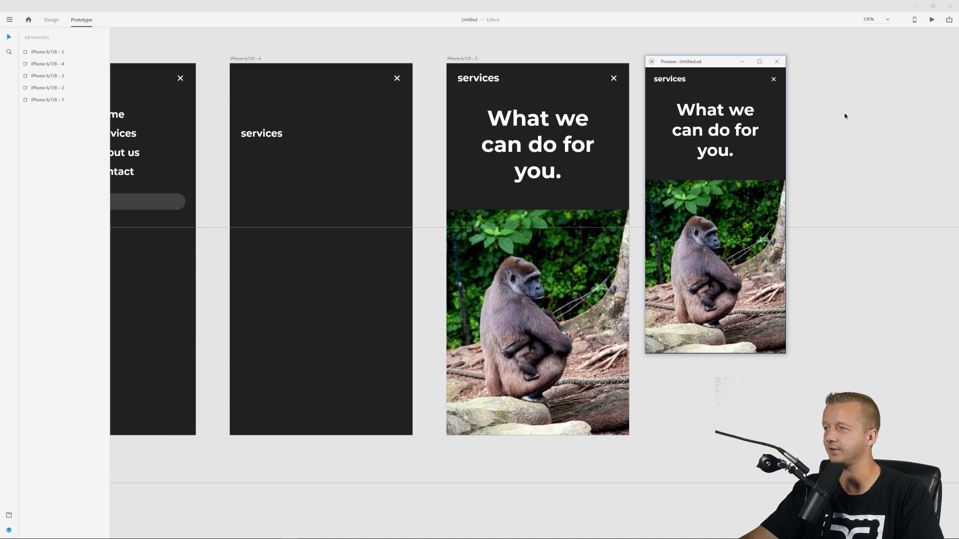
left_click(776, 62)
- Link the close icon on the fifth artboard to the fourth artboard with a tap-triggered Auto-Animate transition
left_click(614, 79)
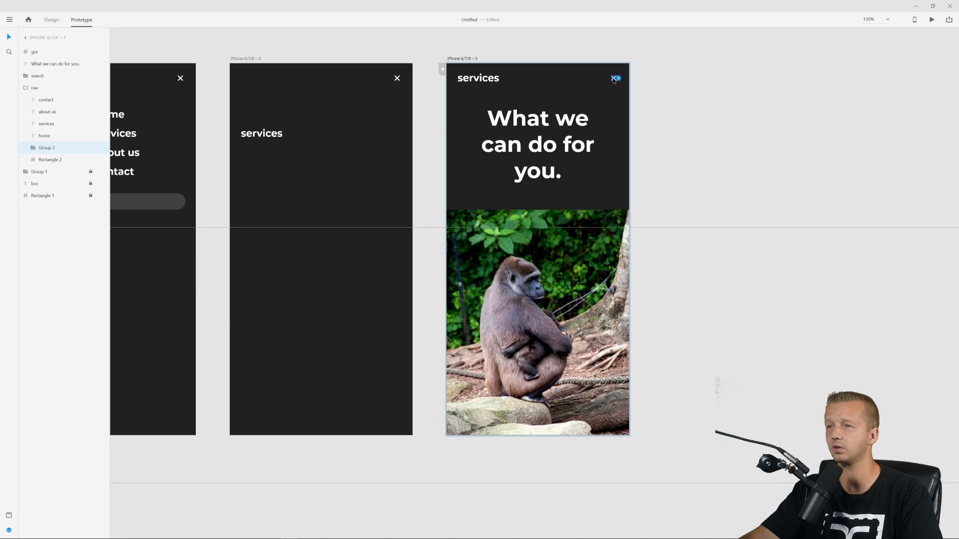
left_click_drag(677, 91, 804, 97)
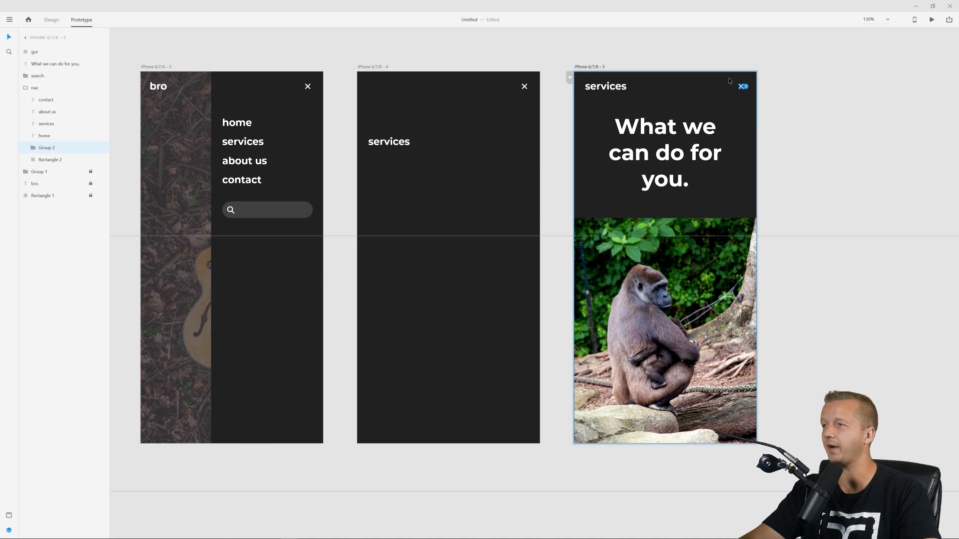
left_click_drag(744, 87, 525, 169)
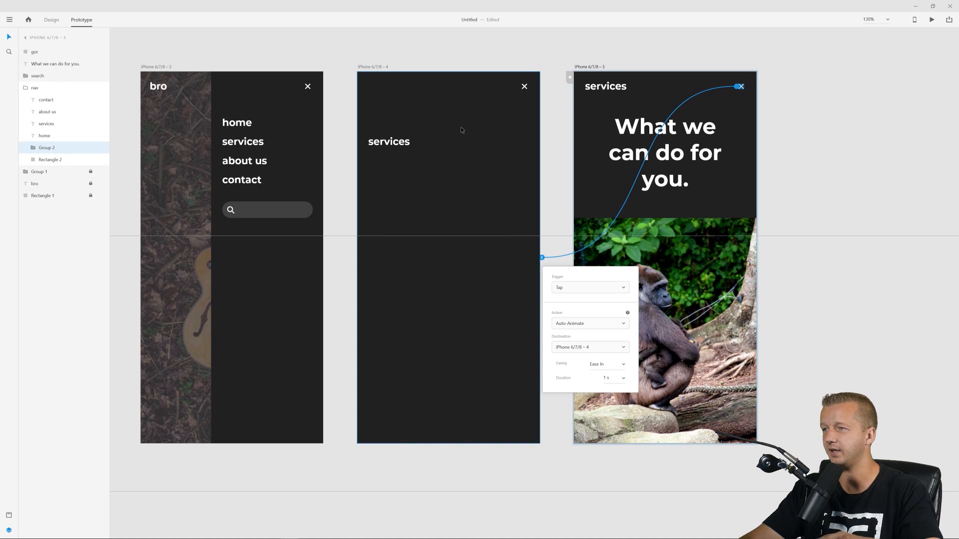
left_click(475, 114)
- Check the fourth artboard's timed transition settings and preview how the services page's close icon behaves
left_click(385, 67)
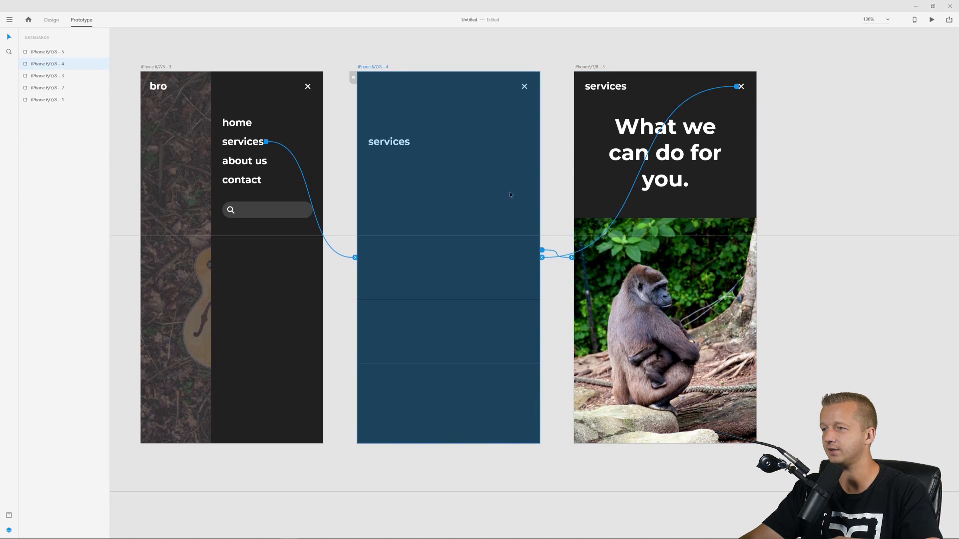
left_click(542, 250)
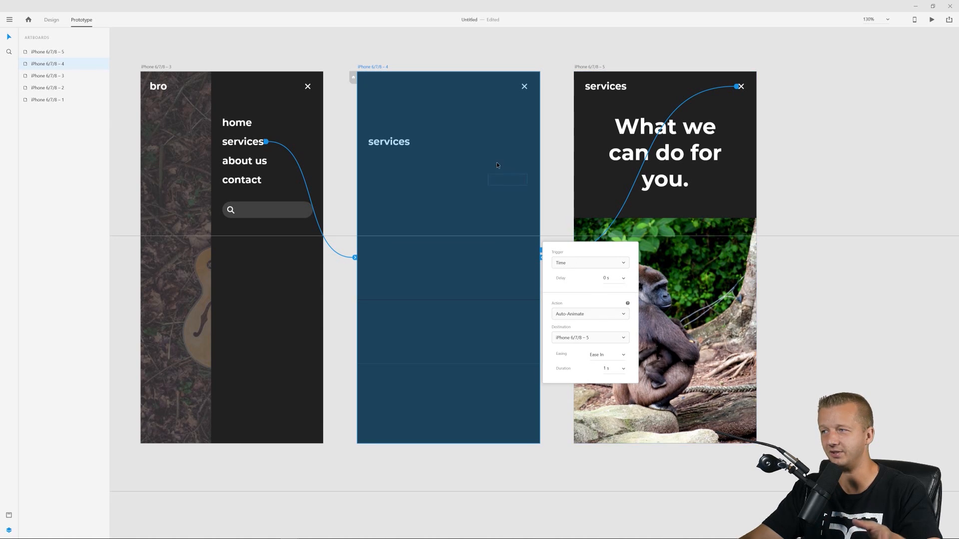
left_click(376, 68)
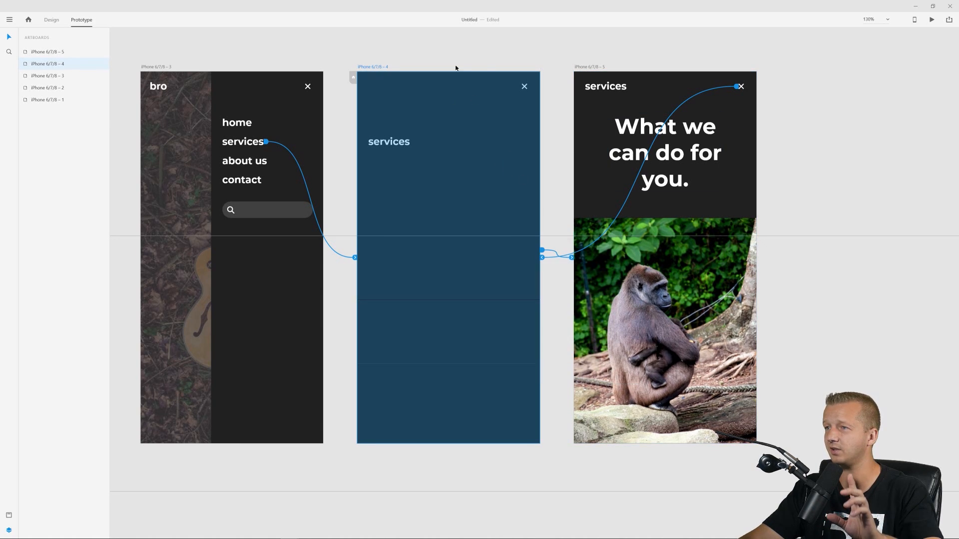
left_click(932, 20)
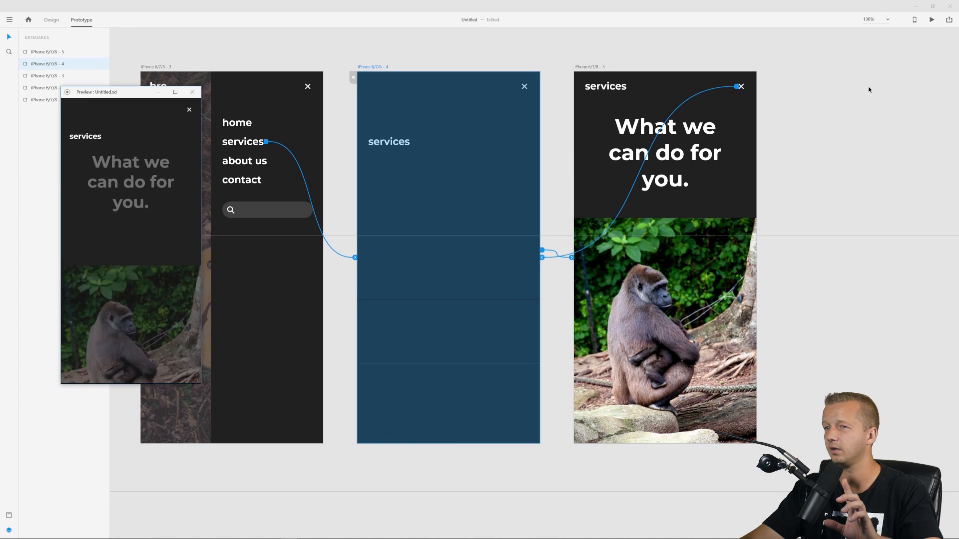
left_click(189, 110)
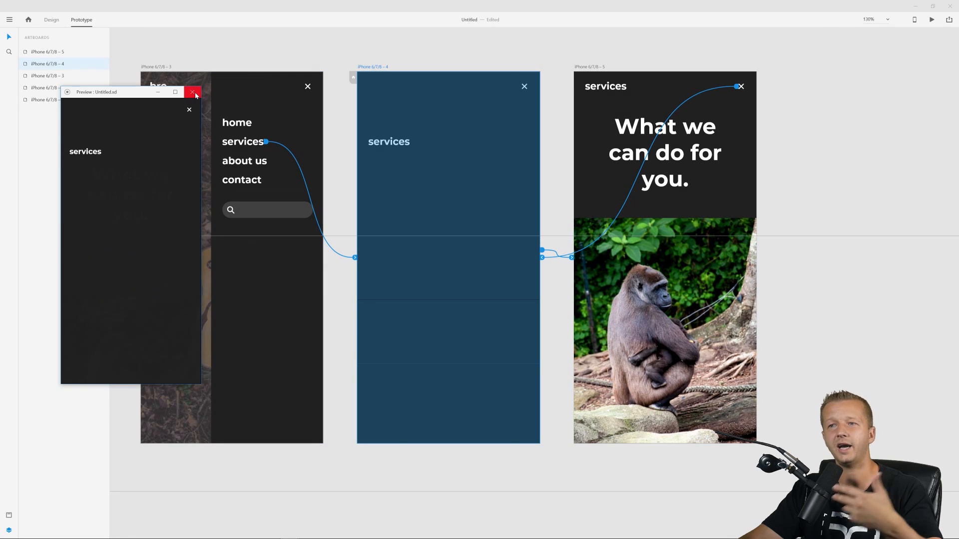
left_click(193, 92)
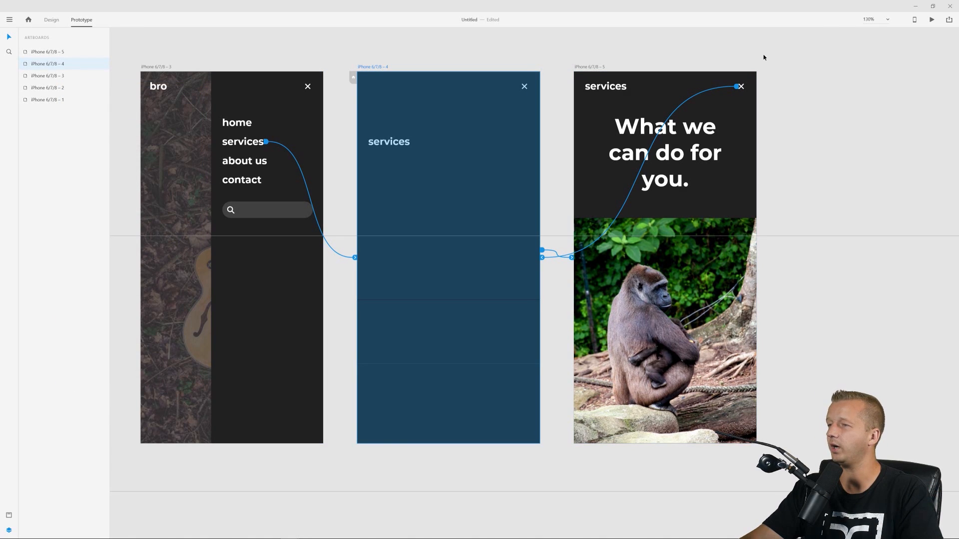
- Remove the link from the fifth artboard's close icon to the fourth artboard, keeping the timed link between the two artboards
left_click(763, 58)
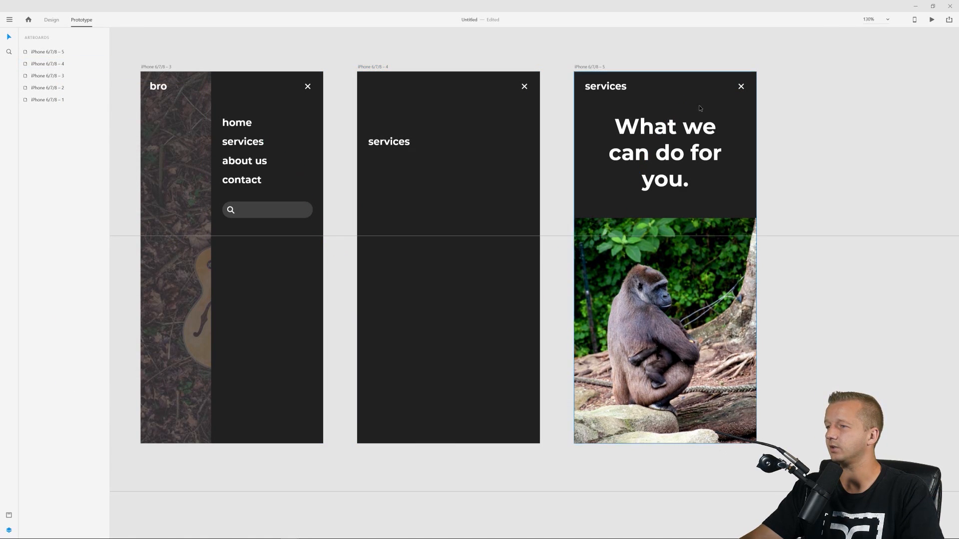
left_click(590, 70)
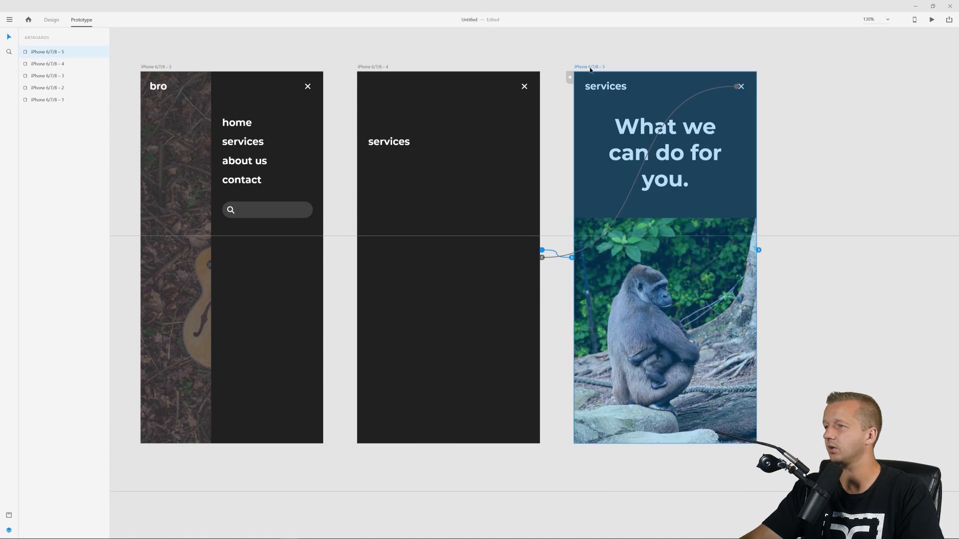
left_click(543, 252)
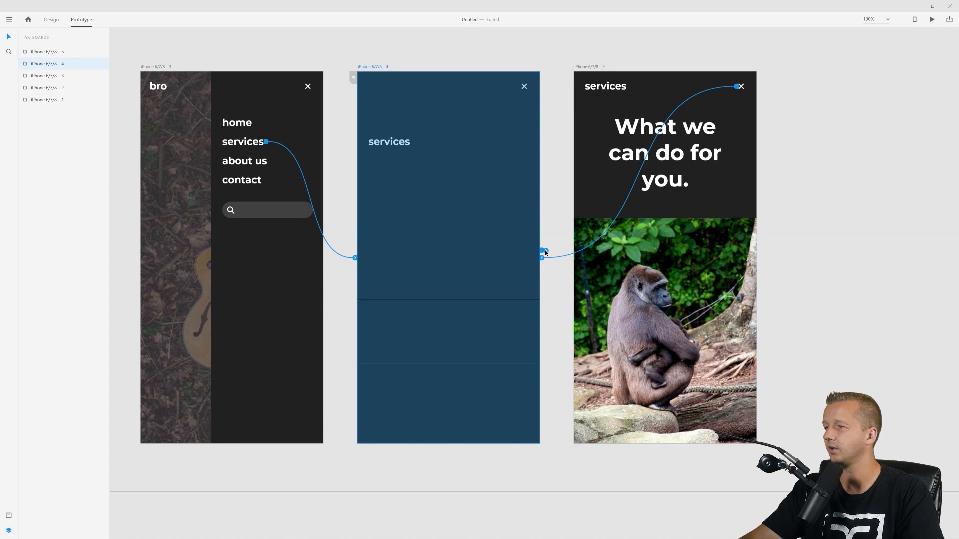
left_click_drag(544, 252, 699, 150)
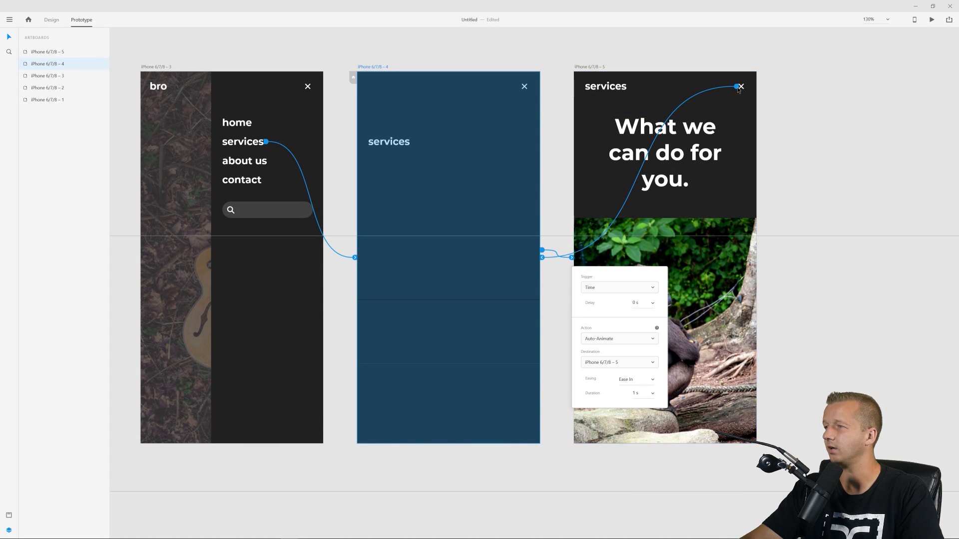
left_click(738, 88)
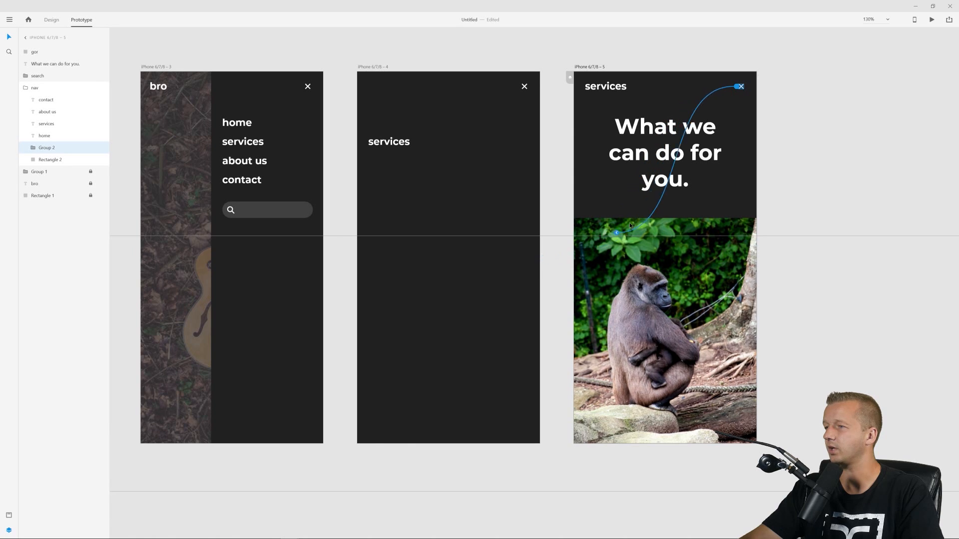
- Duplicate the fourth artboard and place the copy directly below the original
left_click(370, 68)
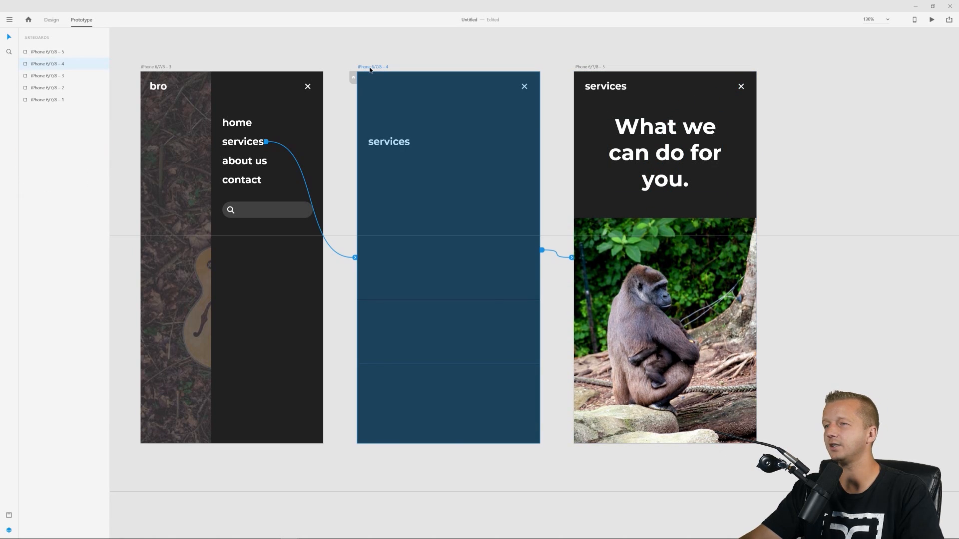
key("ctrl+d")
left_click_drag(459, 91, 226, 425)
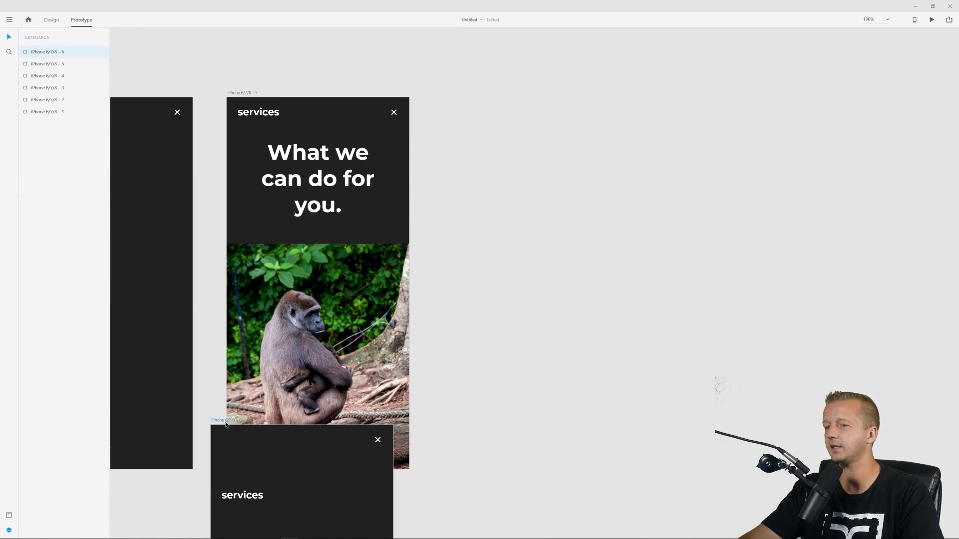
scroll(226, 424, "down", 4)
scroll(226, 425, "left", 4)
left_click_drag(400, 233, 202, 298)
left_click(490, 322)
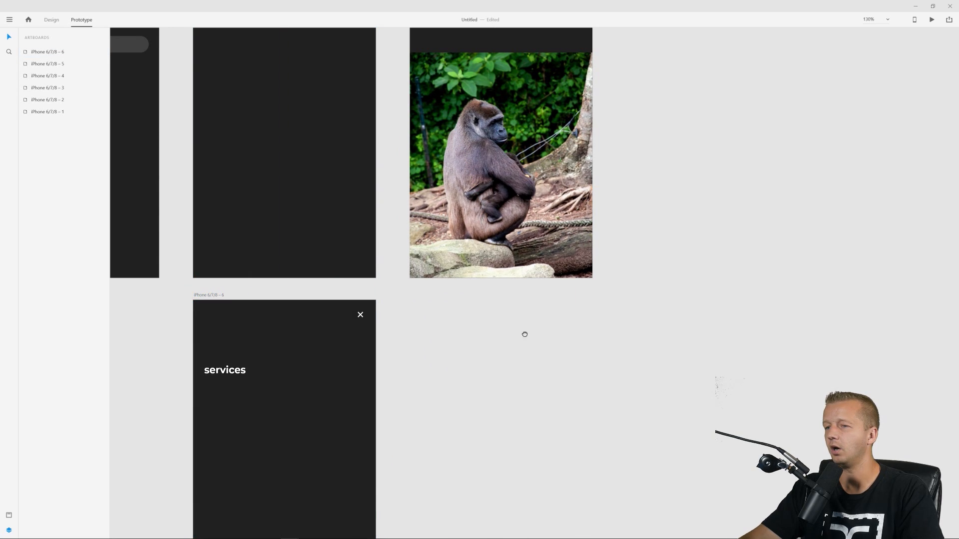
- Redirect the timed Auto-Animate transition of the copied services artboard from the fifth artboard to the third artboard
scroll(653, 376, "down", 3)
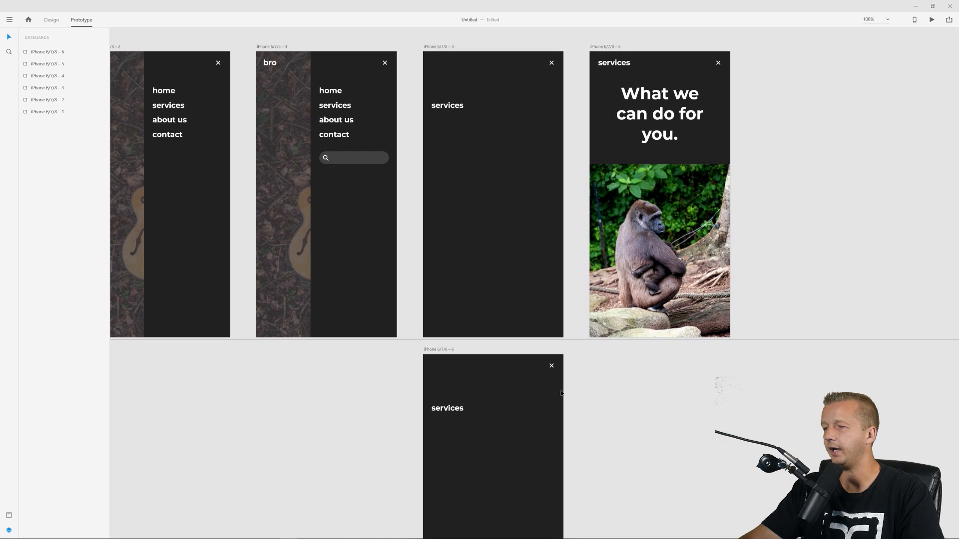
left_click(452, 351)
left_click_drag(646, 428, 640, 400)
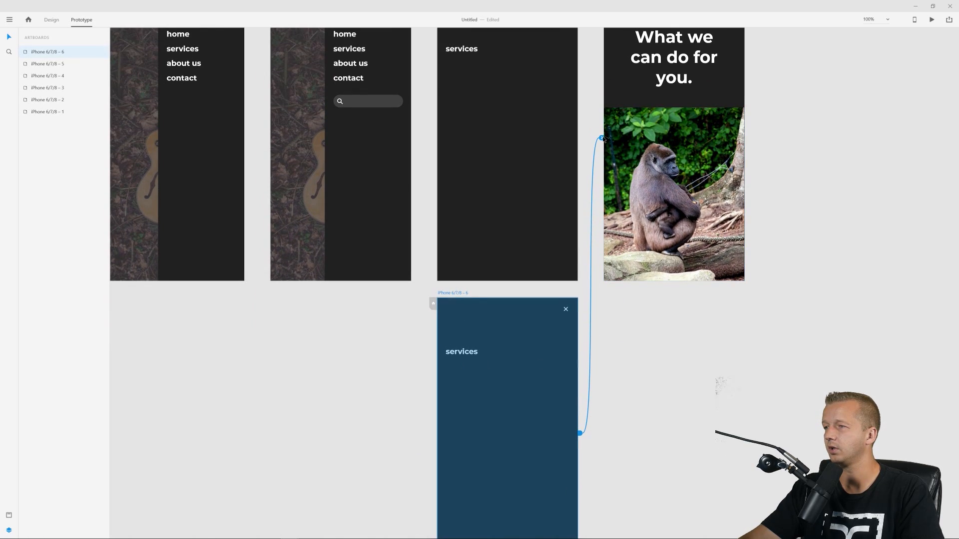
left_click_drag(601, 138, 387, 187)
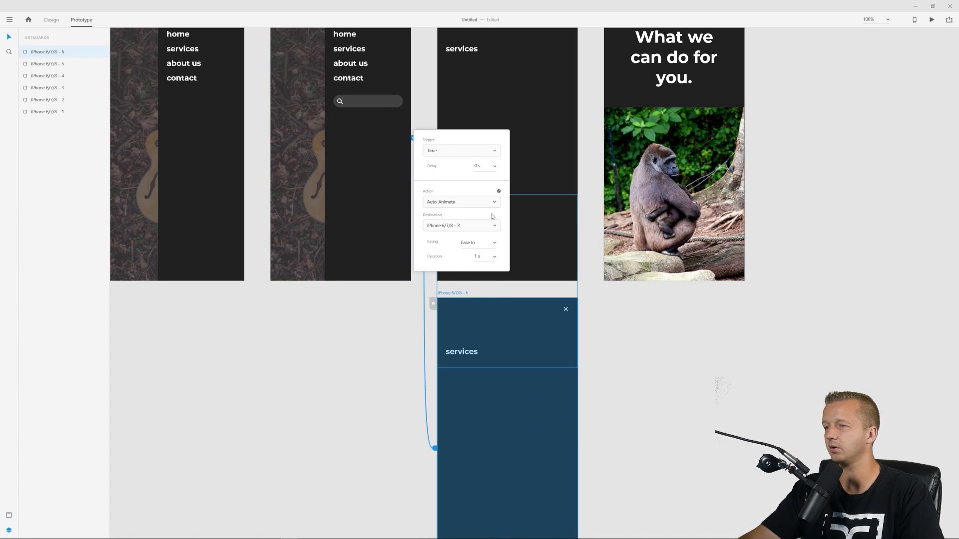
left_click(664, 401)
- Link the close icon on the fifth artboard to the copied services artboard below the fourth
scroll(794, 332, "up", 2)
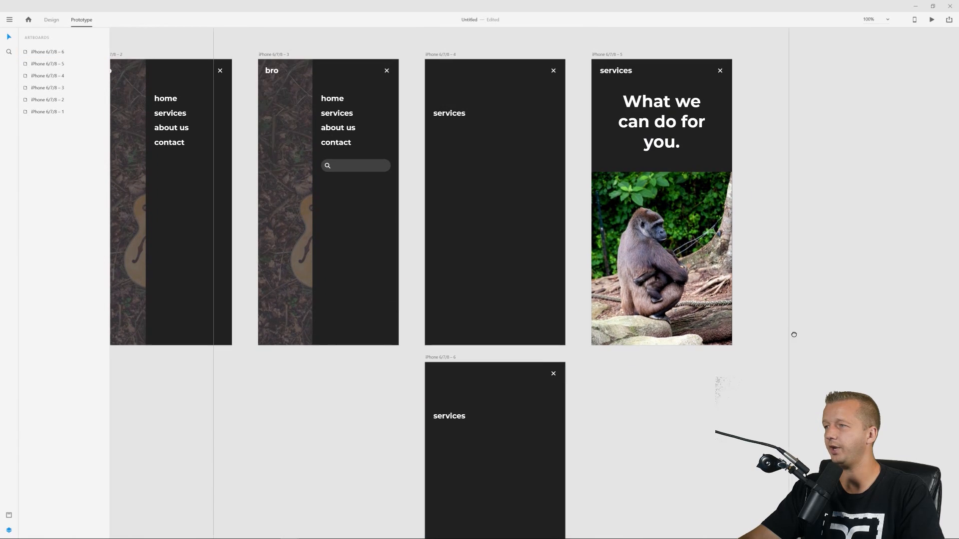
left_click(720, 71)
double_click(720, 73)
left_click_drag(719, 71, 552, 439)
left_click_drag(686, 434, 742, 460)
left_click(689, 252)
- Preview the prototype, opening the navigation from the home screen, entering the services page and closing it back to the navigation
key("ctrl+Return")
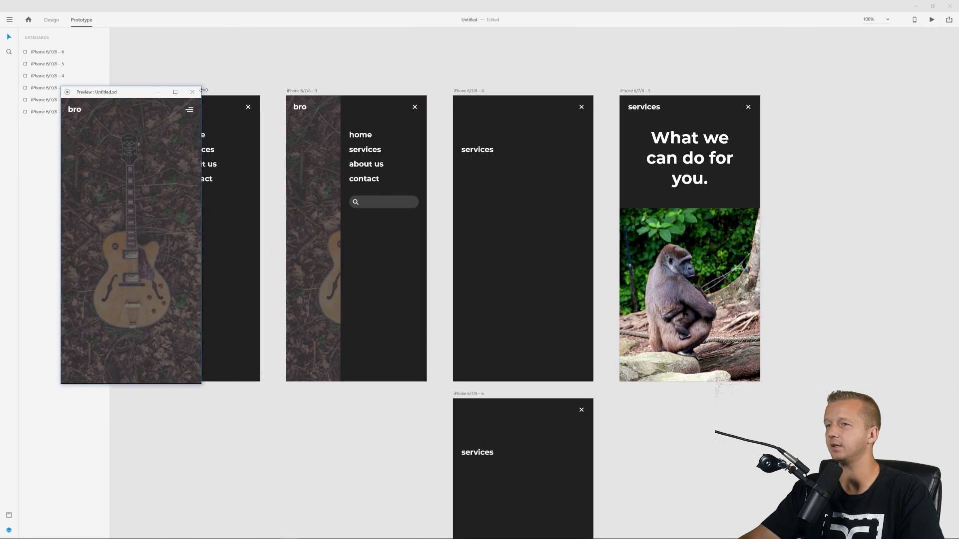
left_click_drag(123, 95, 831, 62)
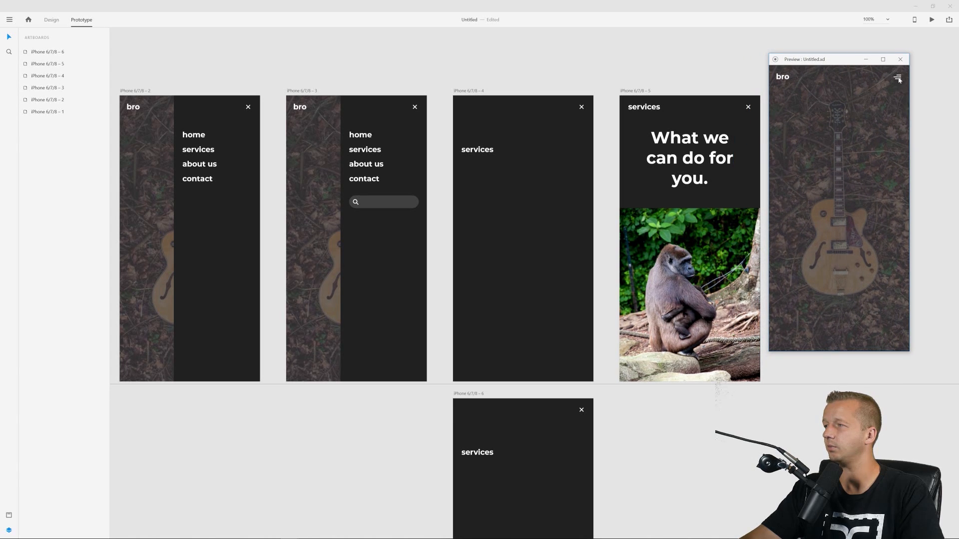
left_click(898, 78)
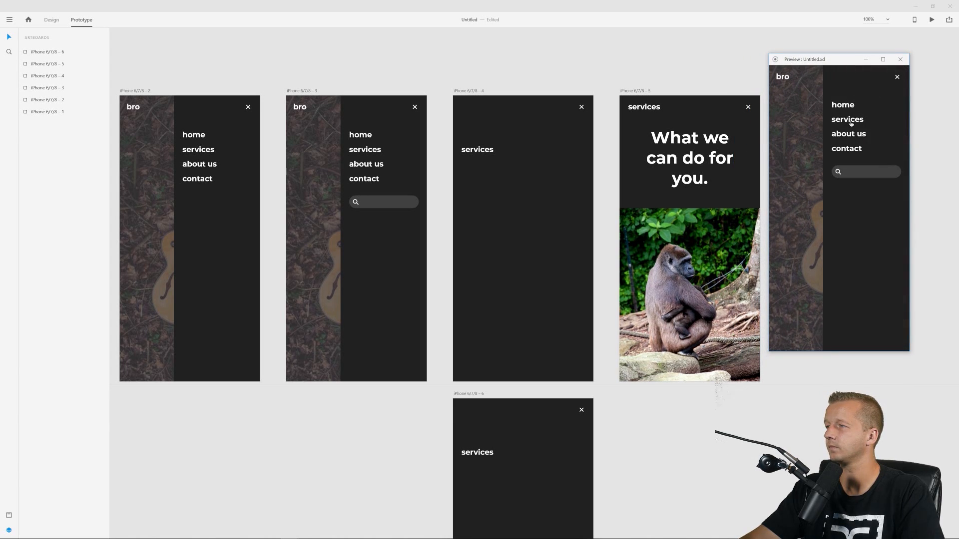
left_click(850, 124)
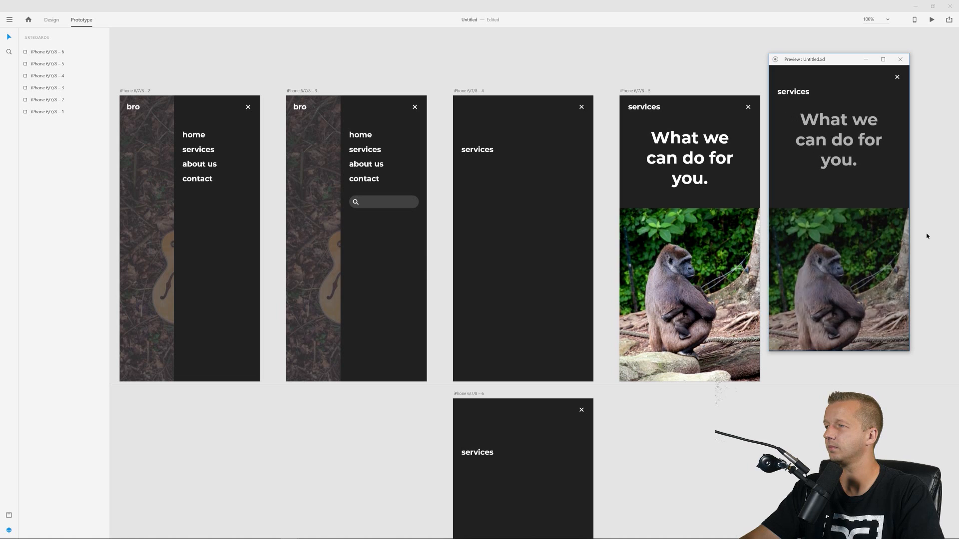
left_click(897, 78)
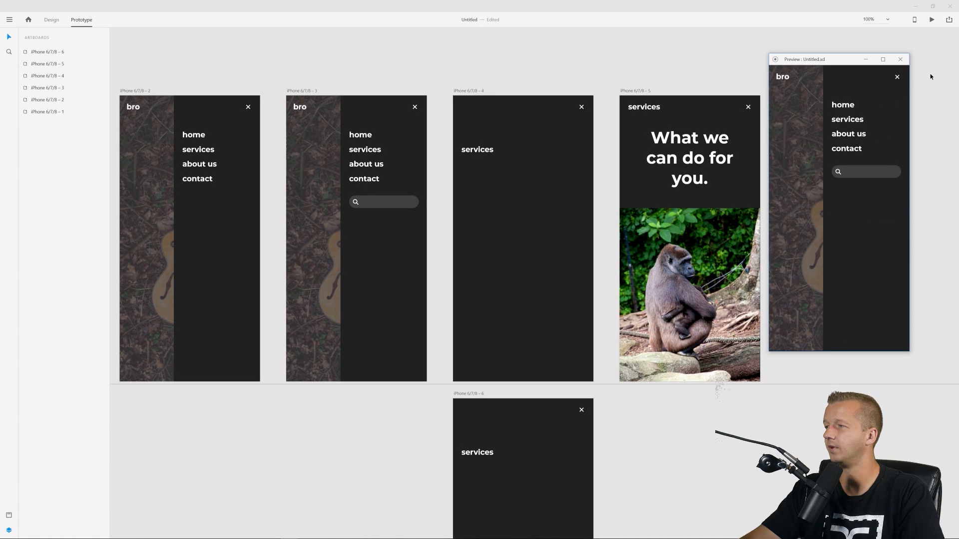
- Close the navigation to the home screen, replay the services page's opening and closing transitions, and close the preview
left_click(897, 78)
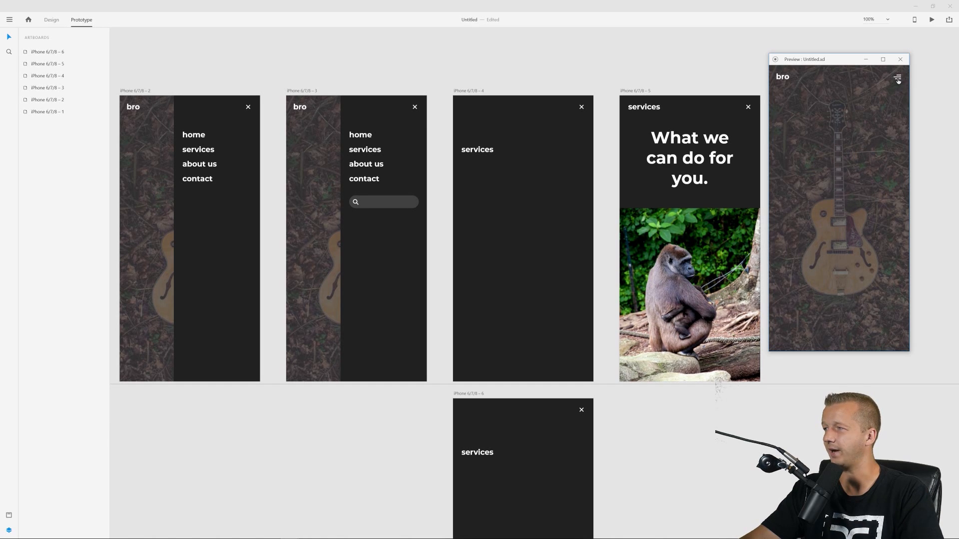
left_click(898, 77)
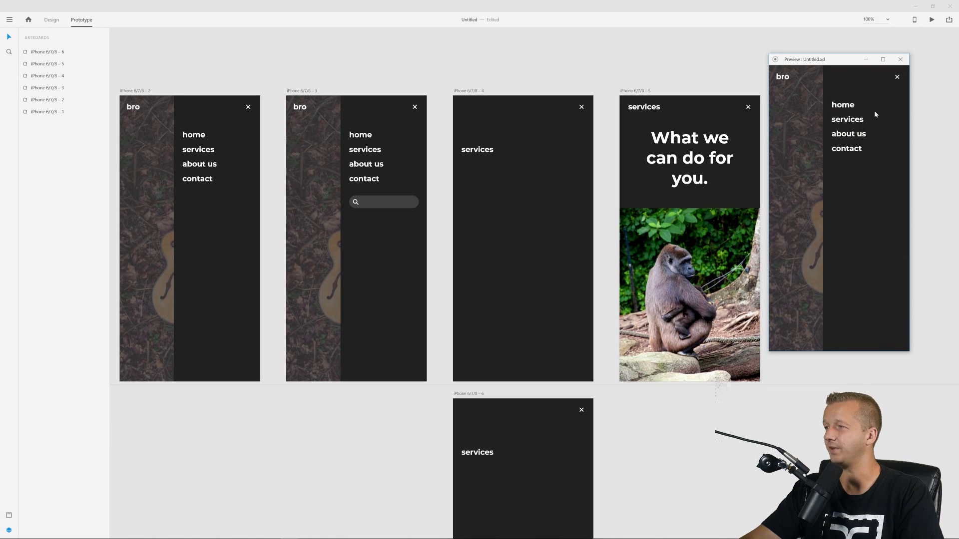
left_click(854, 120)
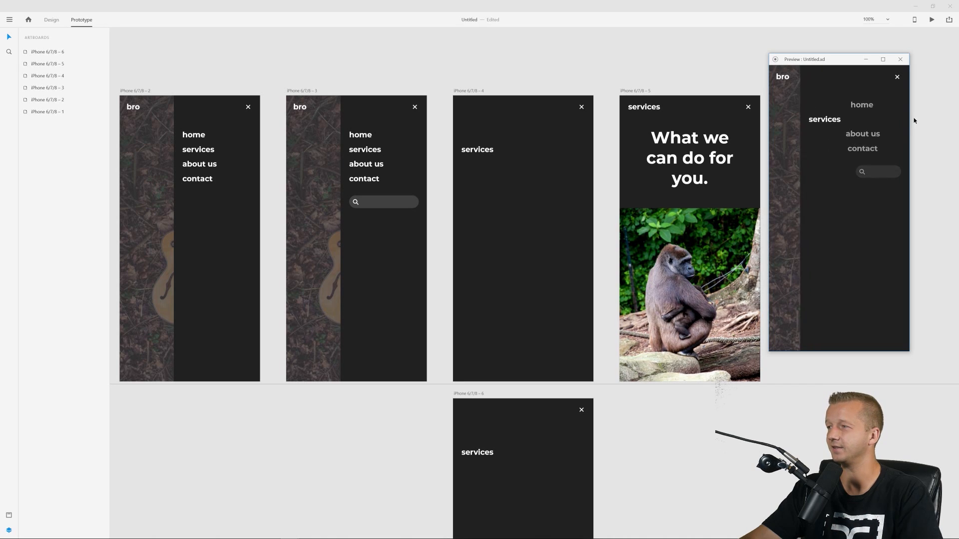
left_click(898, 77)
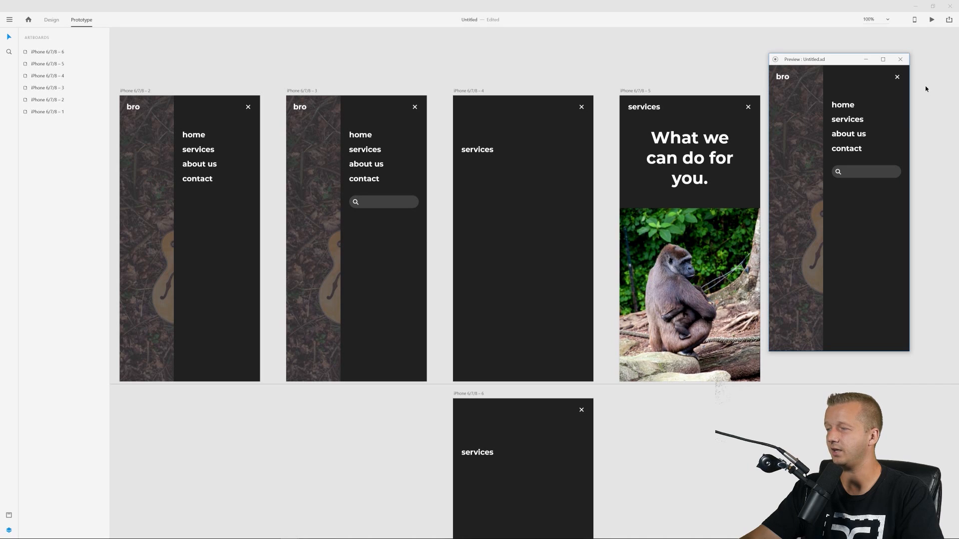
left_click(901, 60)
scroll(422, 66, "down", 3)
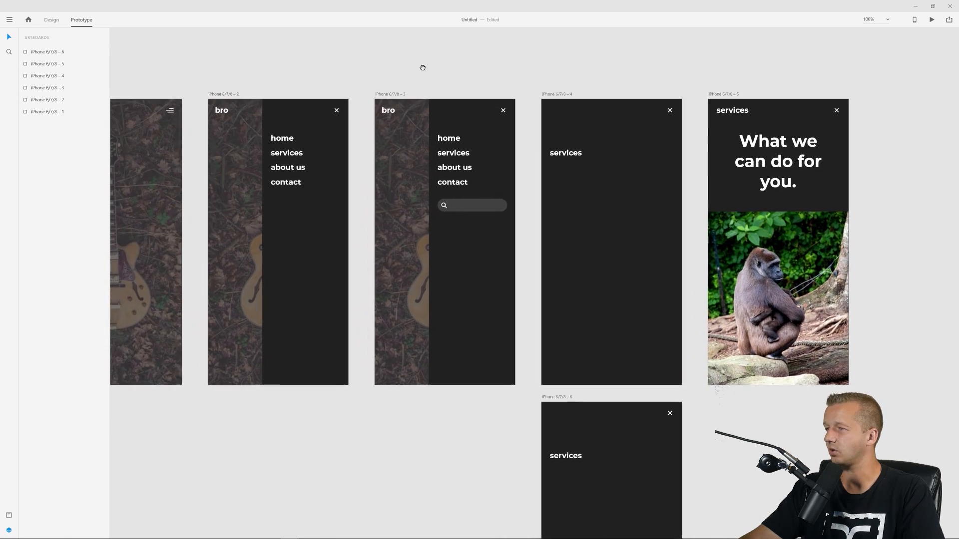
scroll(466, 75, "down", 2)
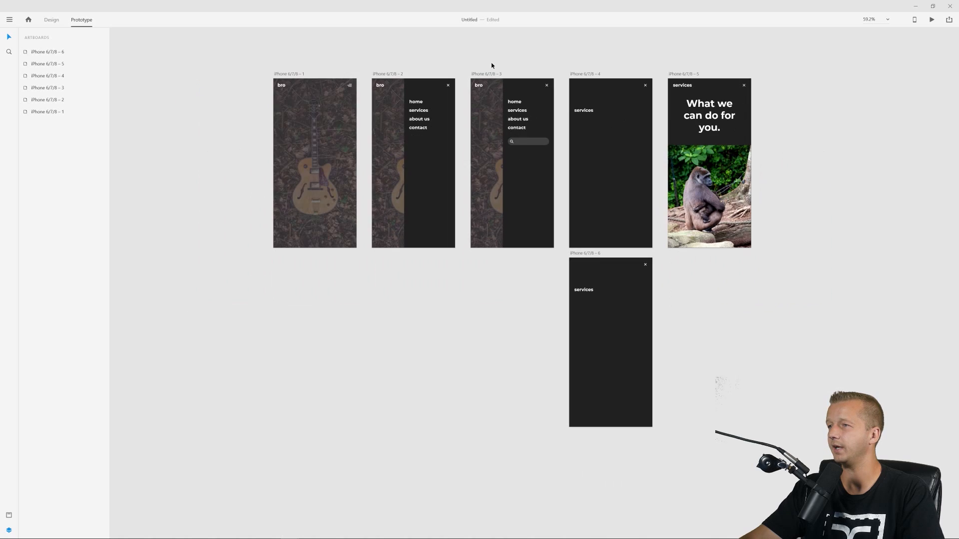
left_click(932, 20)
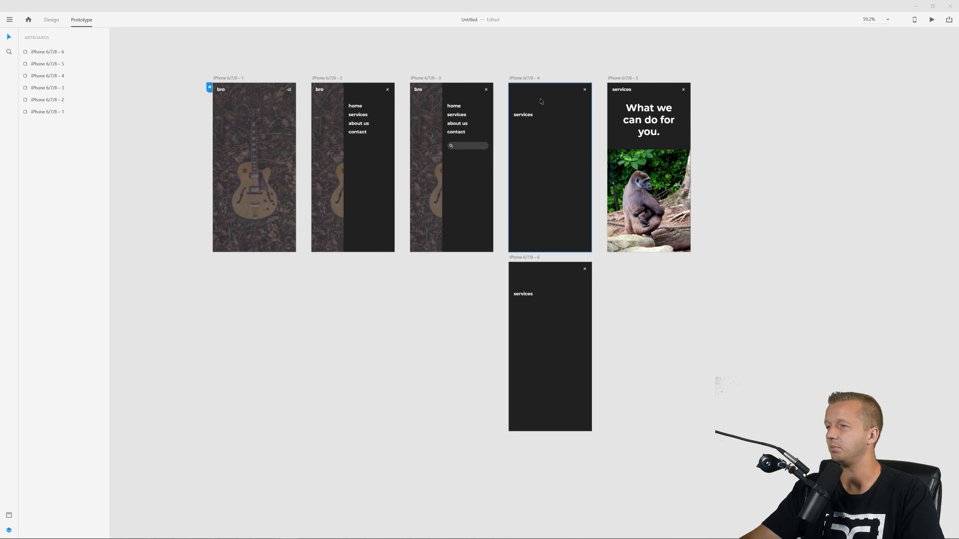
left_click_drag(202, 385, 300, 453)
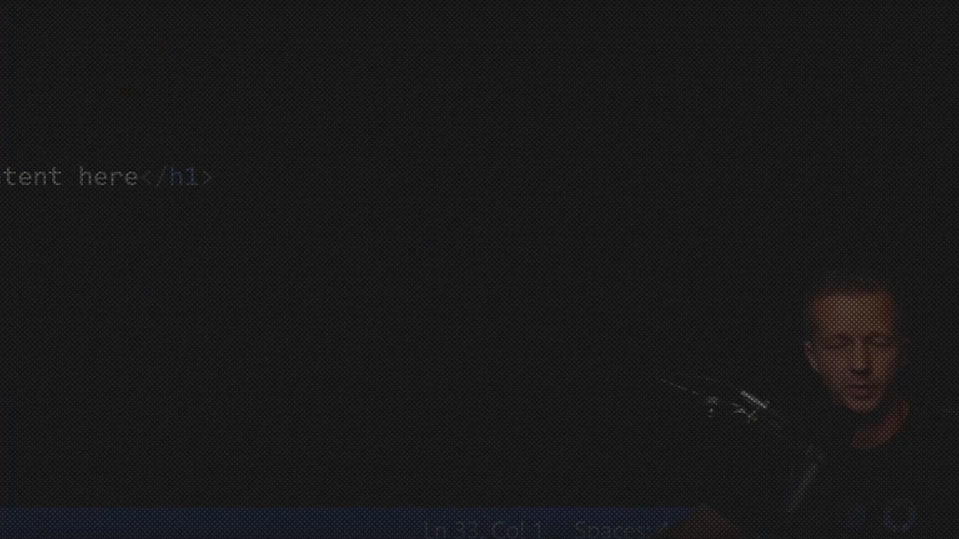
left_click(214, 178)
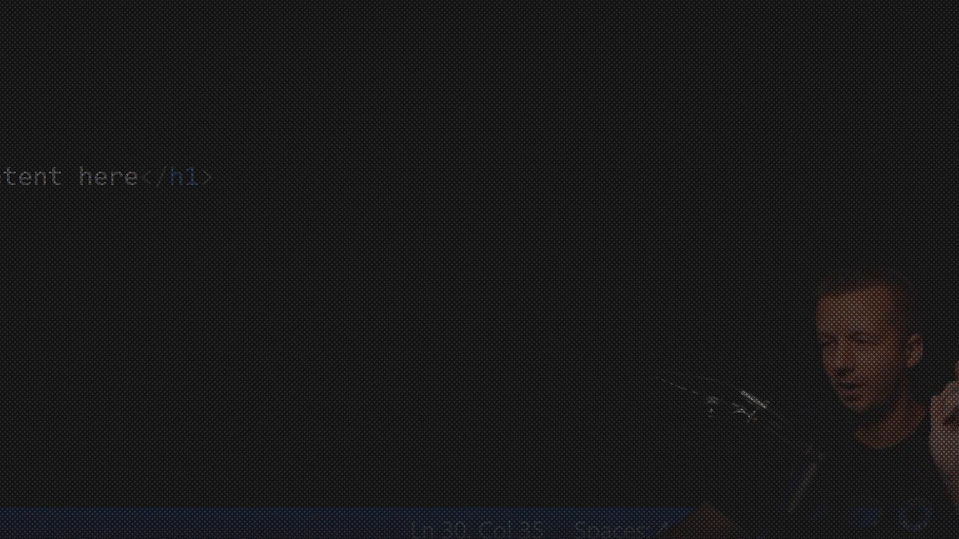
key("ctrl+Tab")
key("ctrl+v")
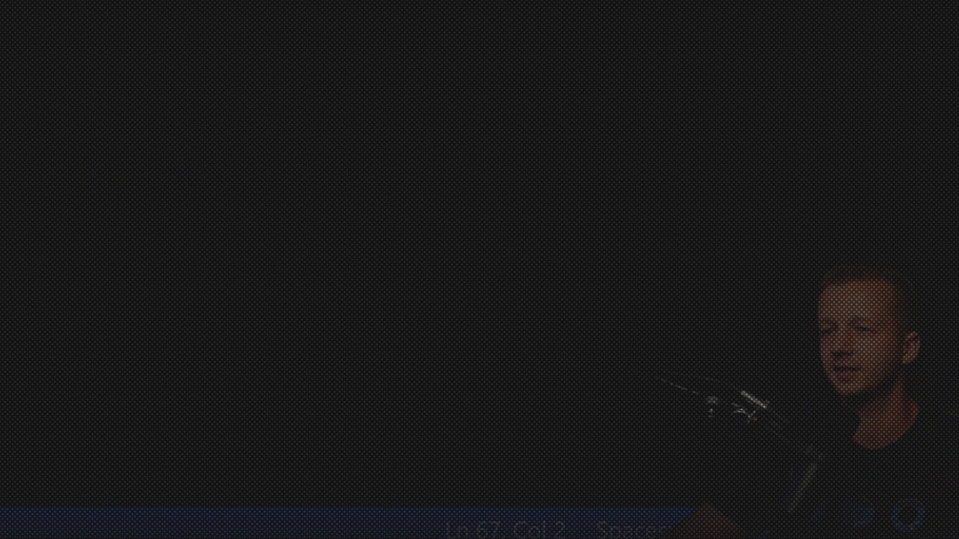
scroll(215, 250, "up", 15)
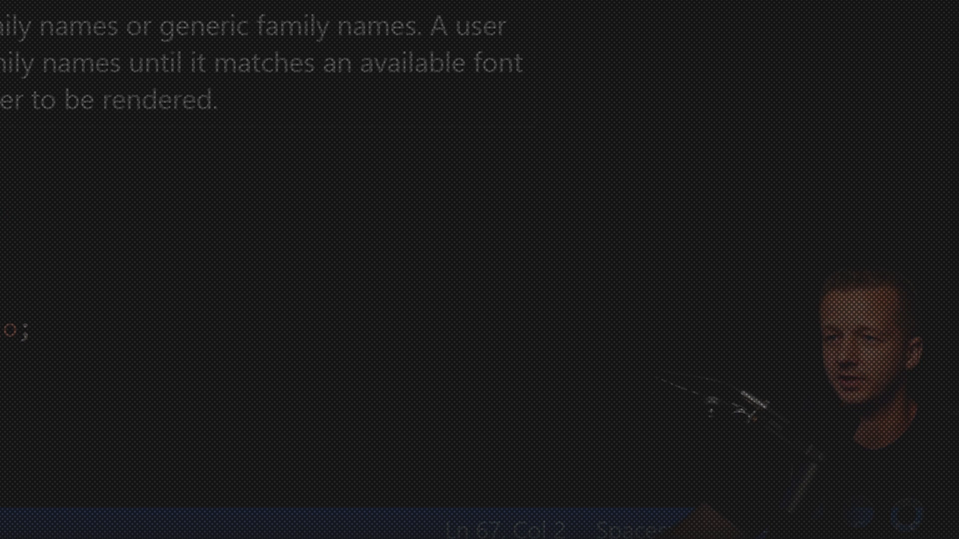
left_click(5, 210)
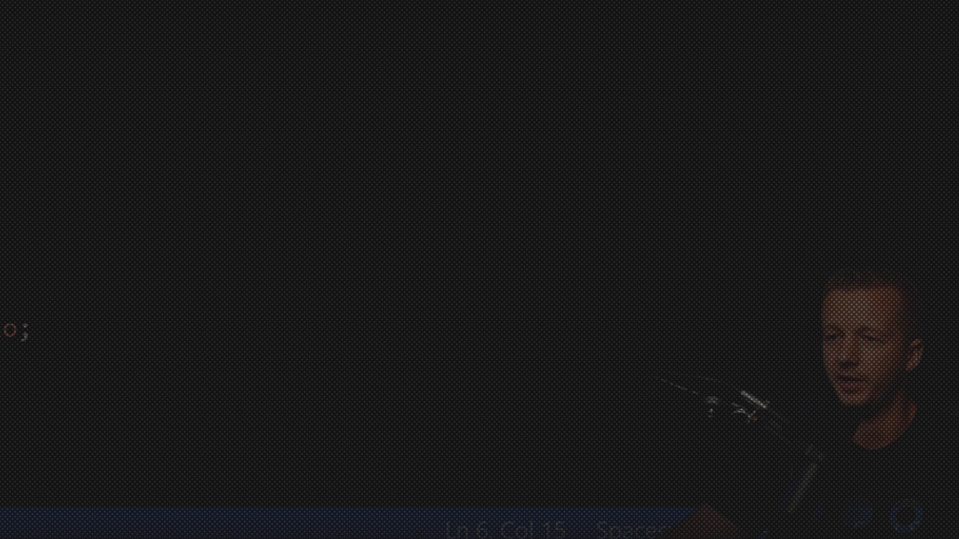
scroll(479, 255, "down", 4)
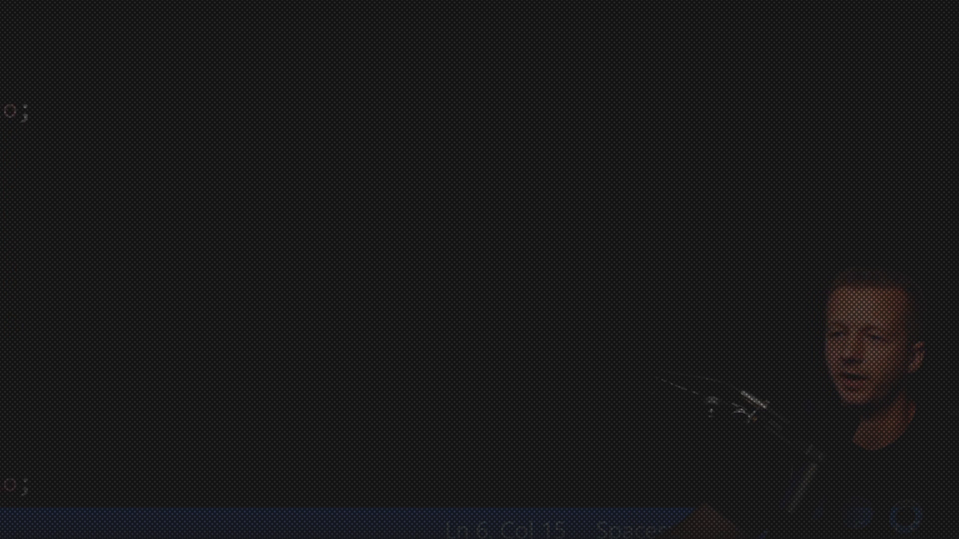
scroll(480, 255, "down", 1)
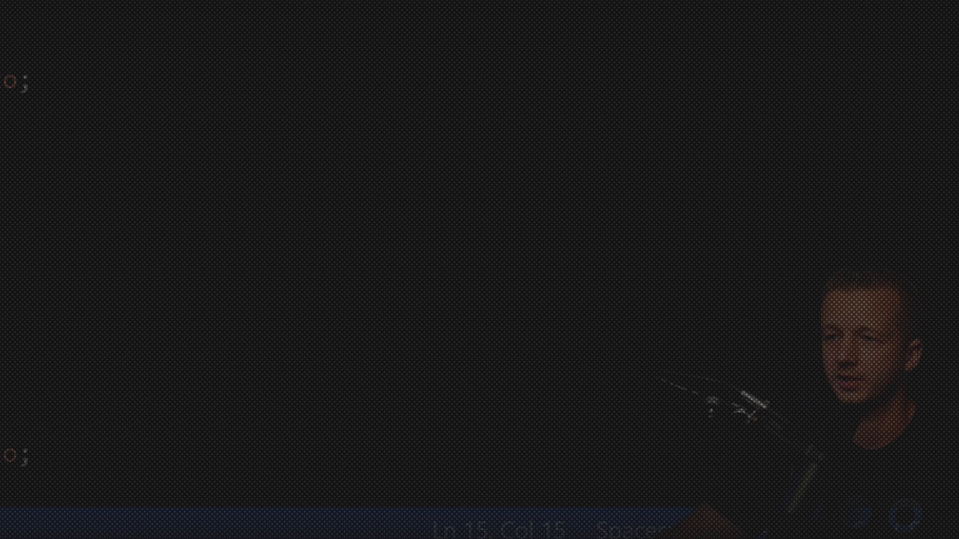
left_click_drag(1, 363, 1, 238)
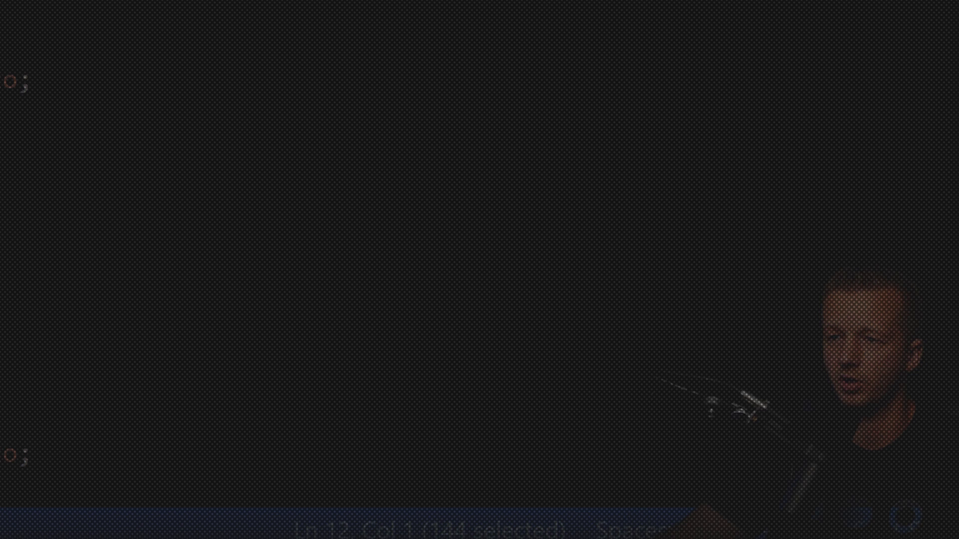